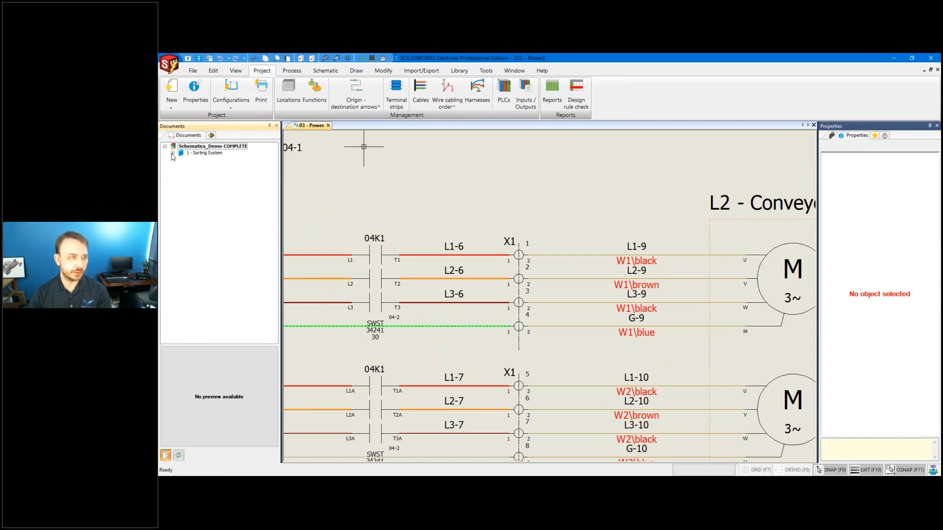
# Expand the 1 - Sorting System book's pages and pan the Power schematic to show its left side.
pyautogui.click(173, 153)
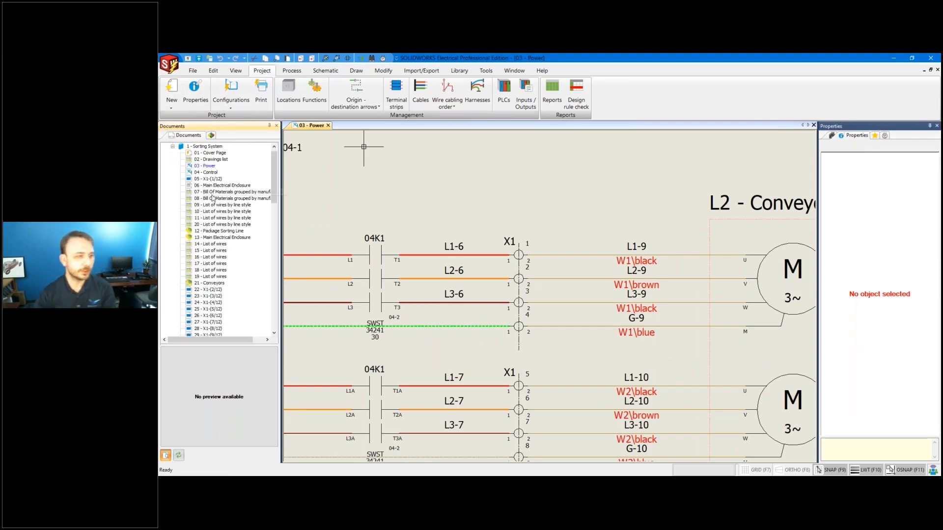
pyautogui.scroll(-5, 217, 244)
pyautogui.scroll(-18, 218, 244)
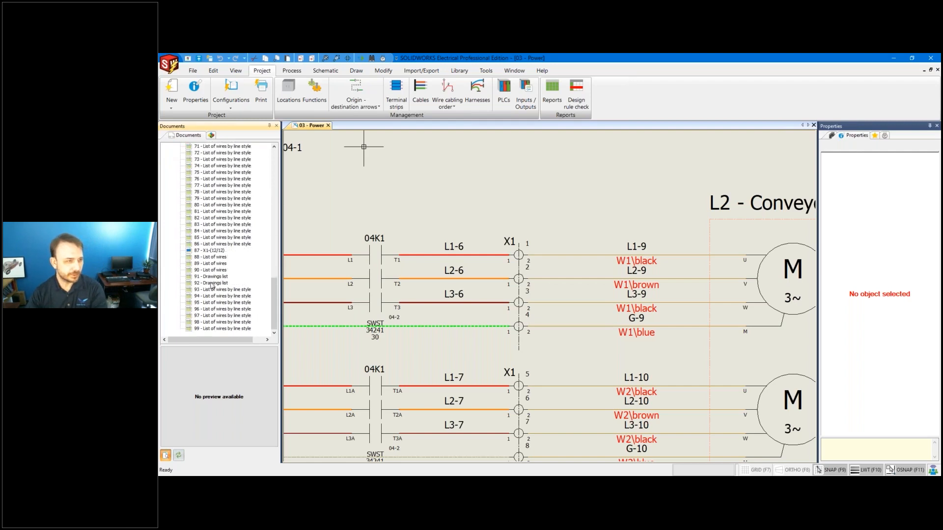
pyautogui.scroll(20, 212, 284)
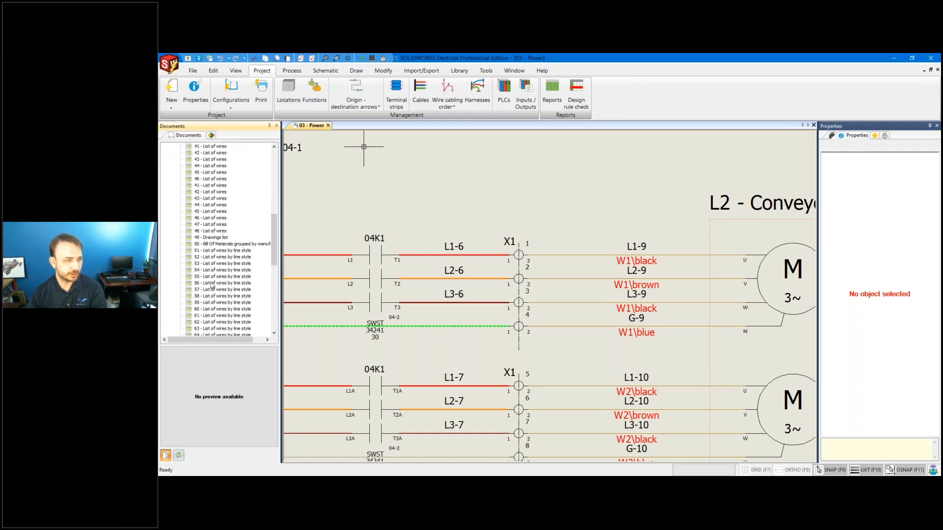
pyautogui.click(420, 197)
pyautogui.scroll(-5, 421, 197)
pyautogui.moveTo(474, 192); pyautogui.dragTo(609, 198, button='middle')
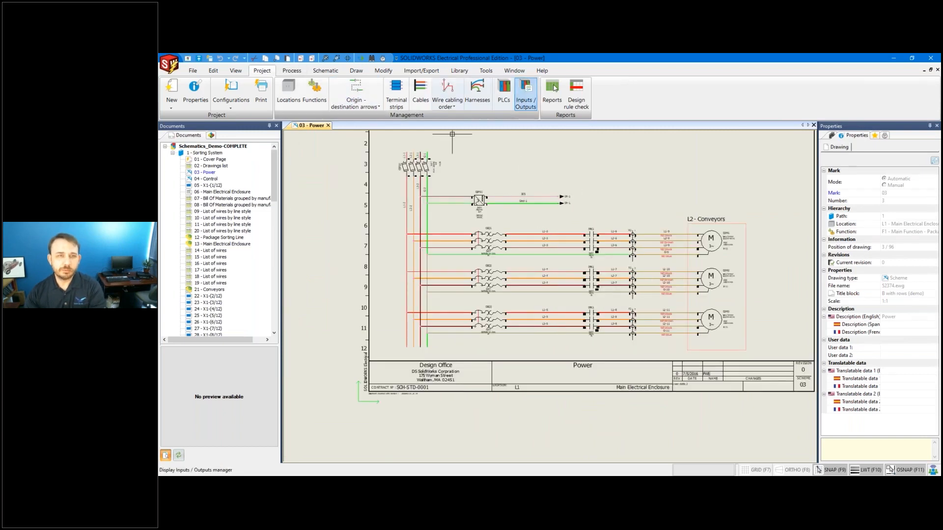
# Check the W1–W3 rows of the Cables on Drawings Report in the report manager, then close it.
pyautogui.click(552, 91)
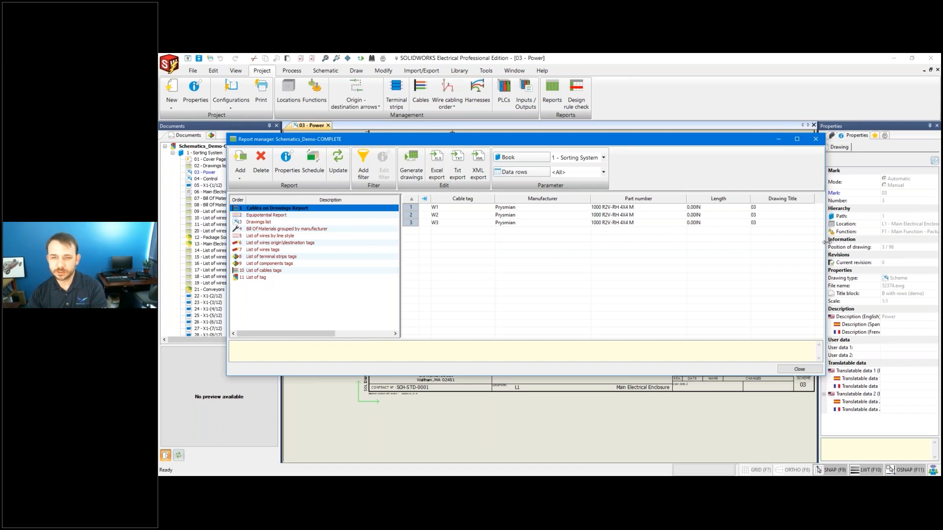
pyautogui.moveTo(837, 240); pyautogui.dragTo(840, 241)
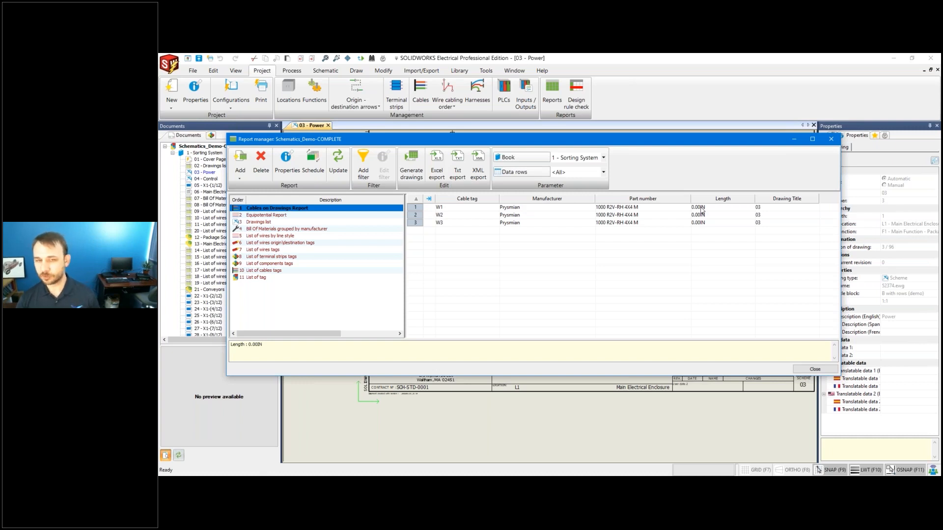
pyautogui.click(770, 211)
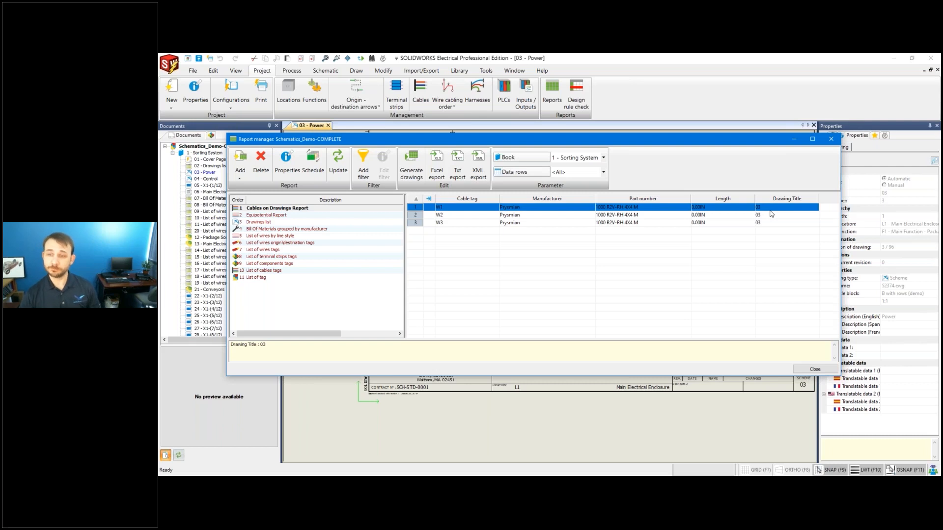
pyautogui.click(814, 370)
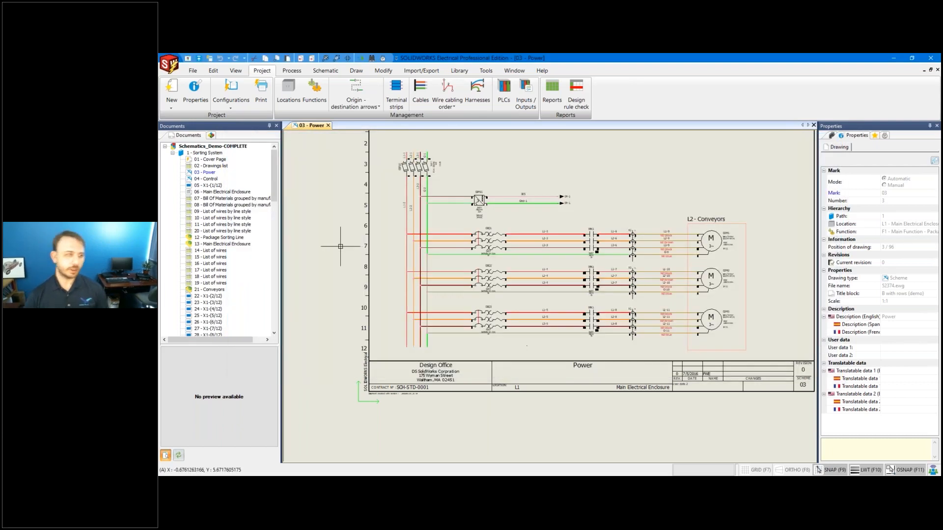
# Add a new wiring line diagram, drawing 100, to the 1 - Sorting System book.
pyautogui.click(214, 153)
pyautogui.rightClick(213, 153)
pyautogui.moveTo(278, 160)
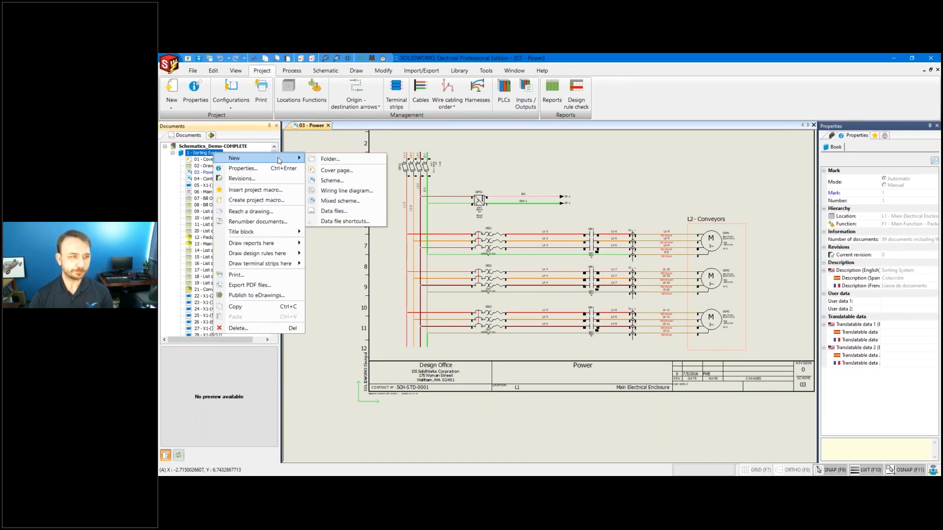
pyautogui.click(341, 192)
pyautogui.press('Return')
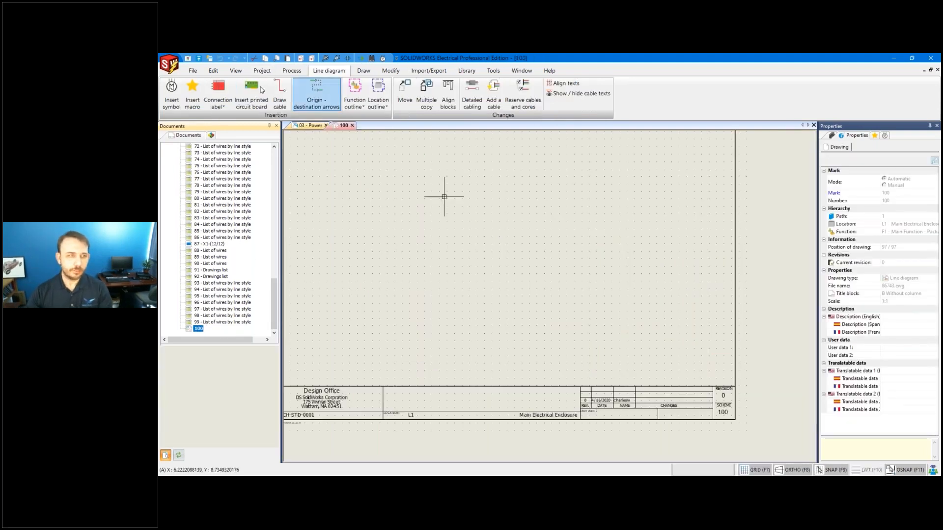
# Insert a symbol for terminal strip =F1-X1 from the Components tree, then delete it.
pyautogui.click(211, 136)
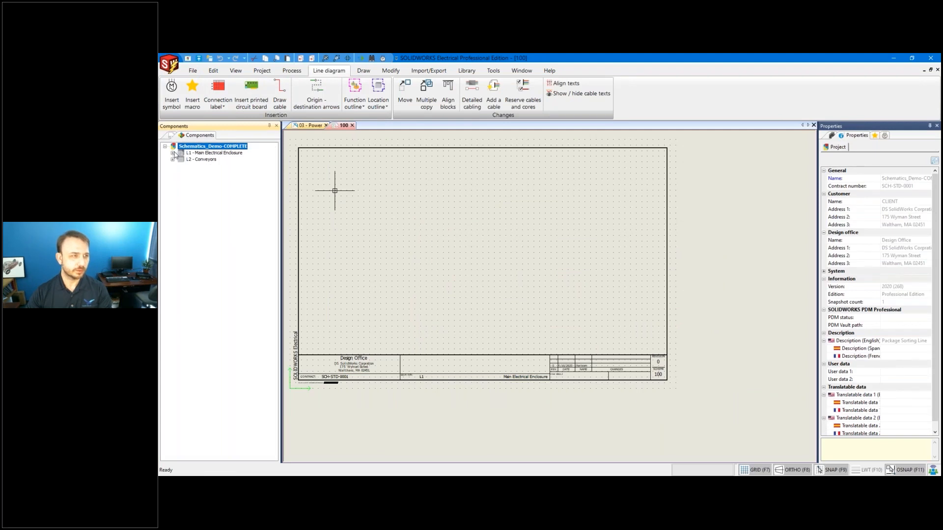
pyautogui.click(173, 153)
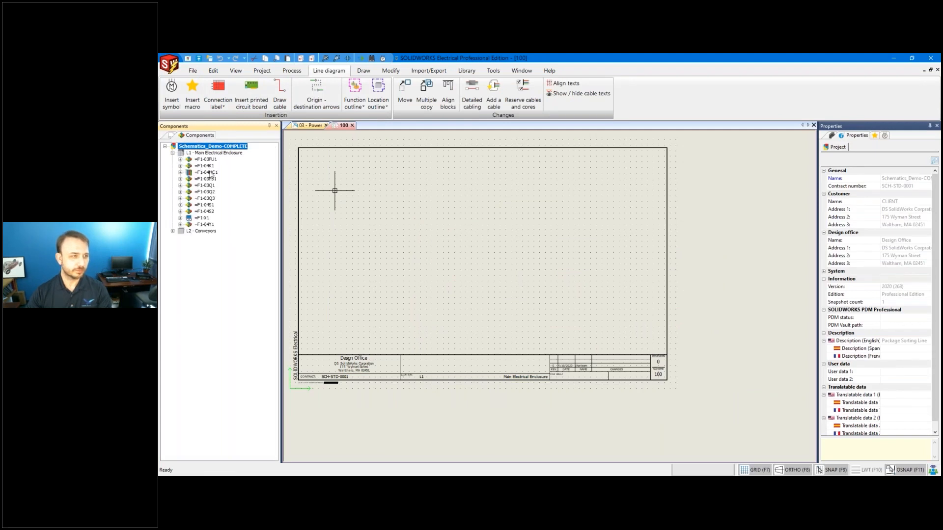
pyautogui.rightClick(206, 220)
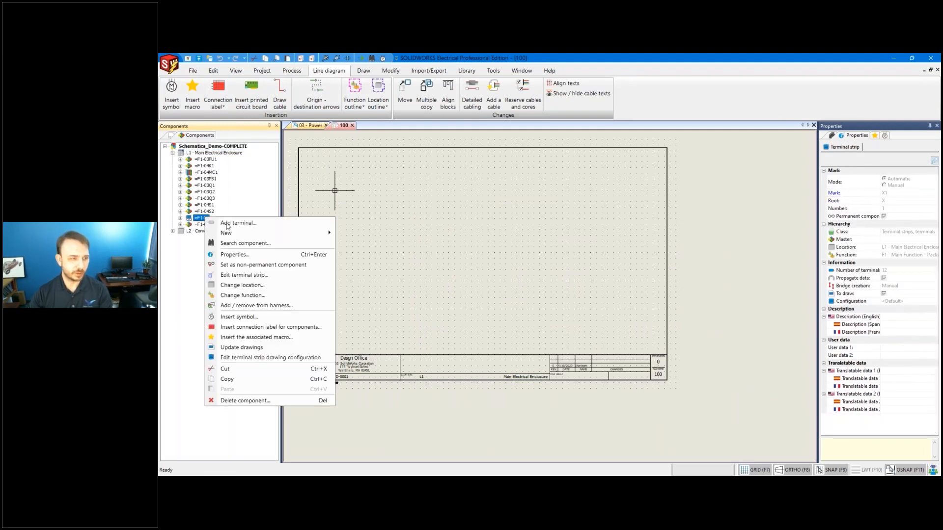
pyautogui.click(245, 317)
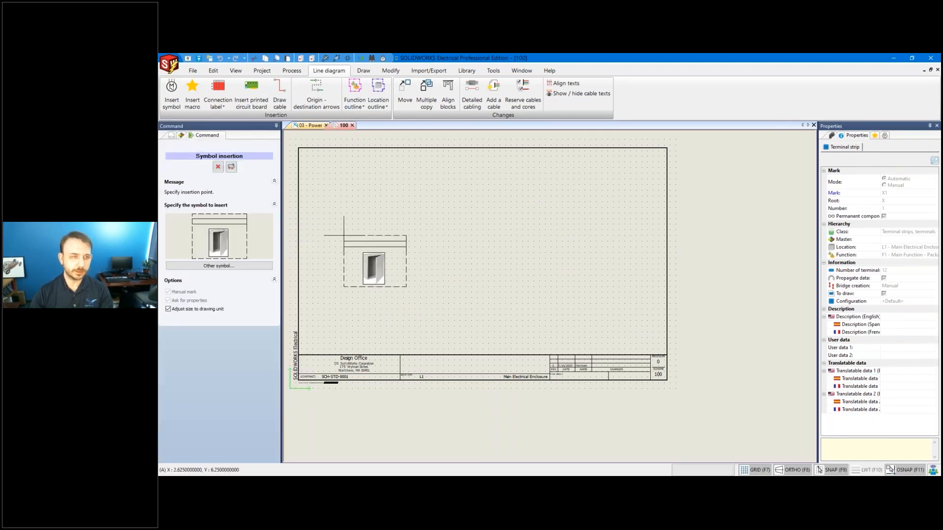
pyautogui.click(326, 167)
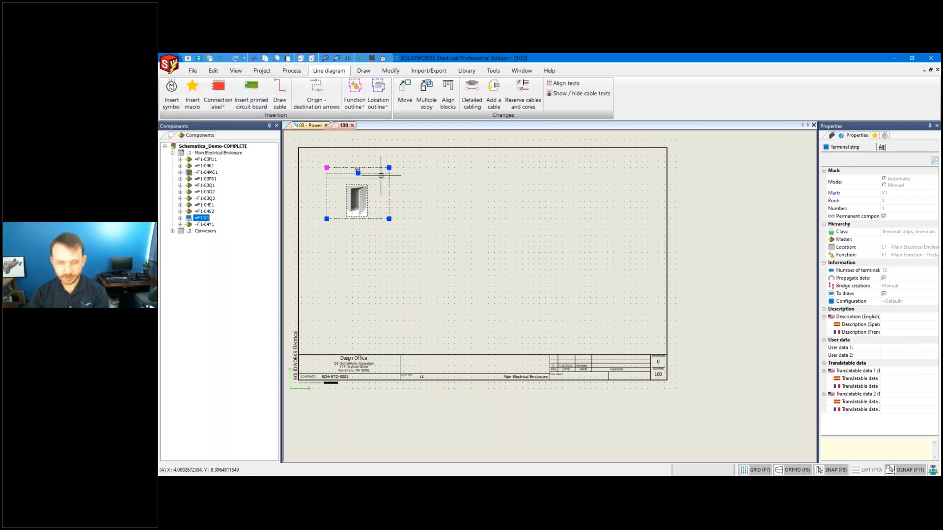
pyautogui.press('Delete')
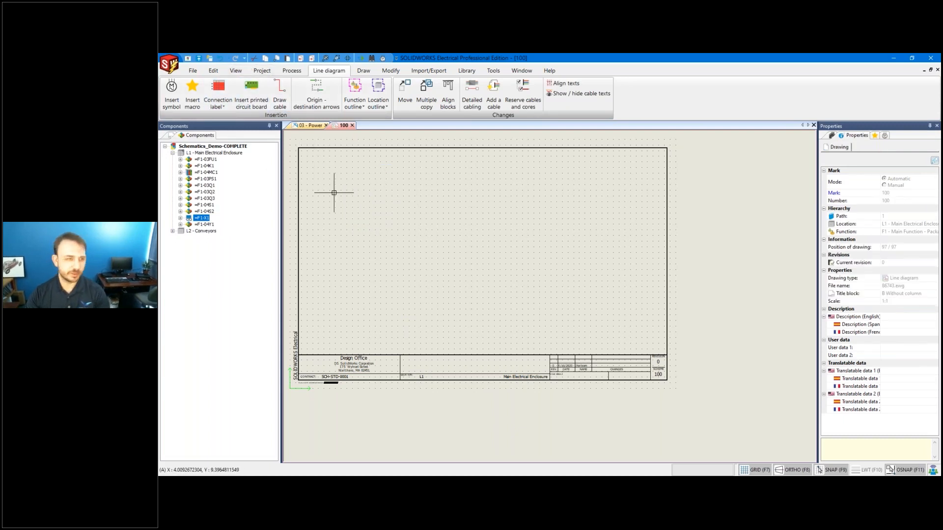
pyautogui.rightClick(202, 221)
# Place terminal strip X1 at the sheet's upper left using the first Terminal strip symbol.
pyautogui.click(244, 318)
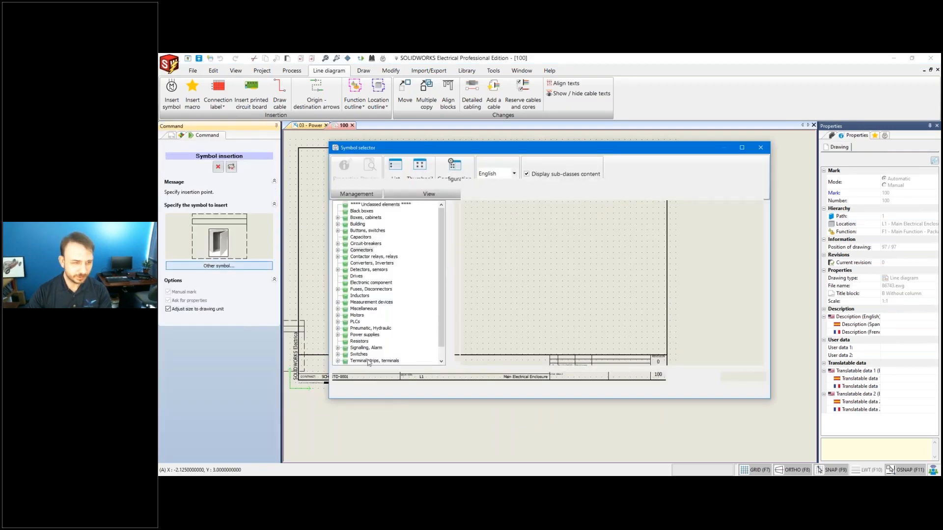
pyautogui.click(368, 362)
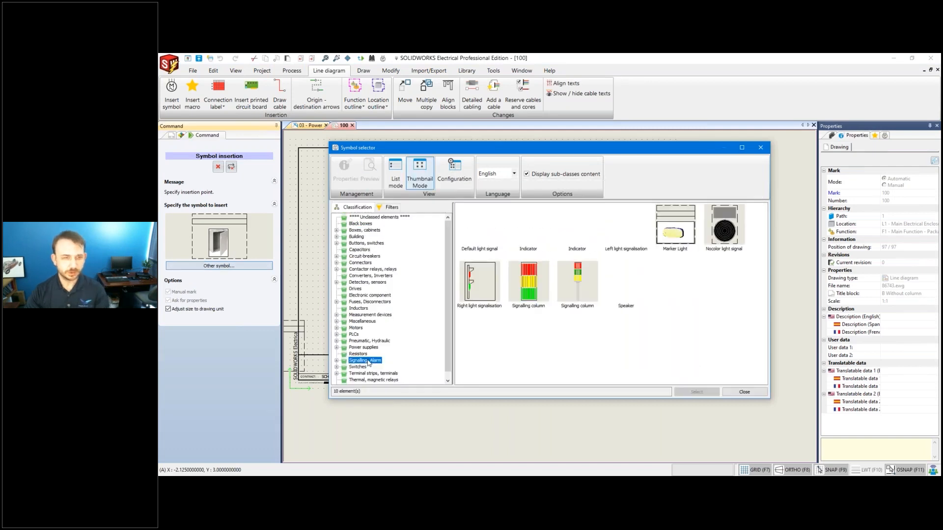
pyautogui.click(371, 373)
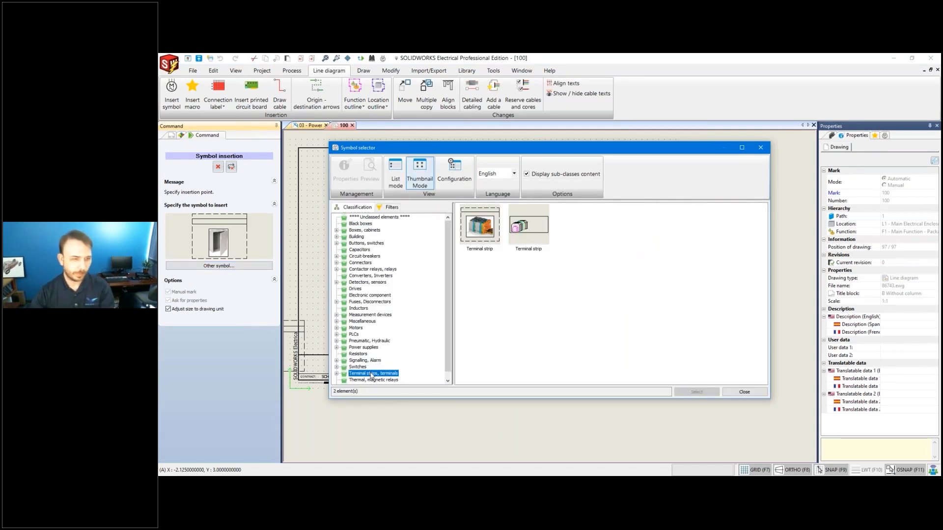
pyautogui.click(479, 225)
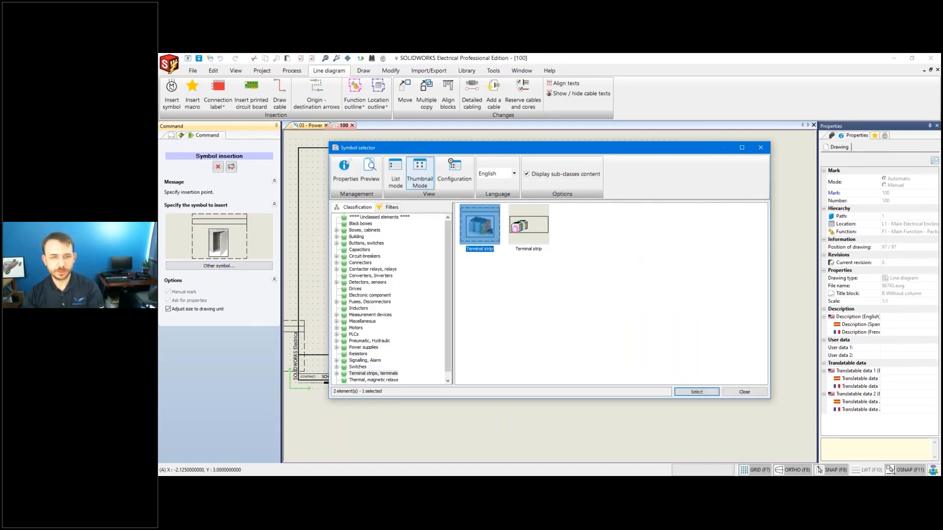
pyautogui.click(696, 392)
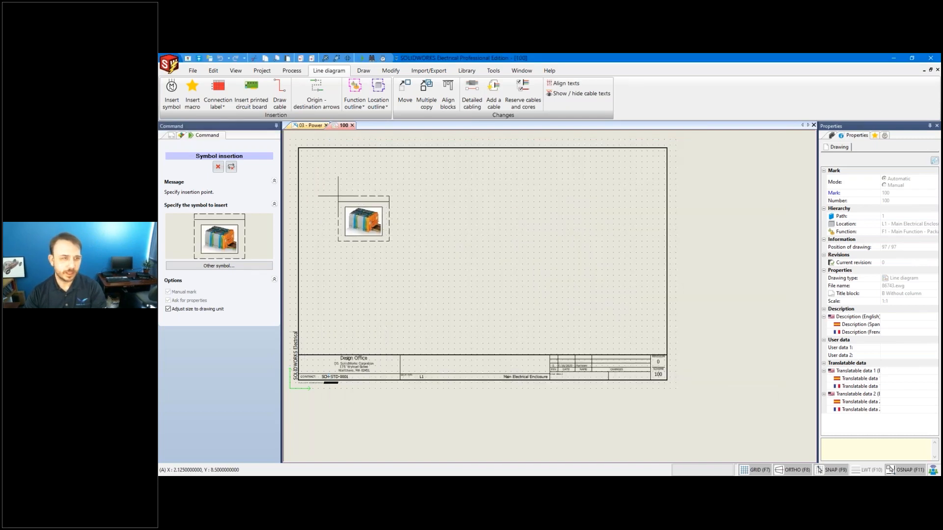
pyautogui.click(333, 215)
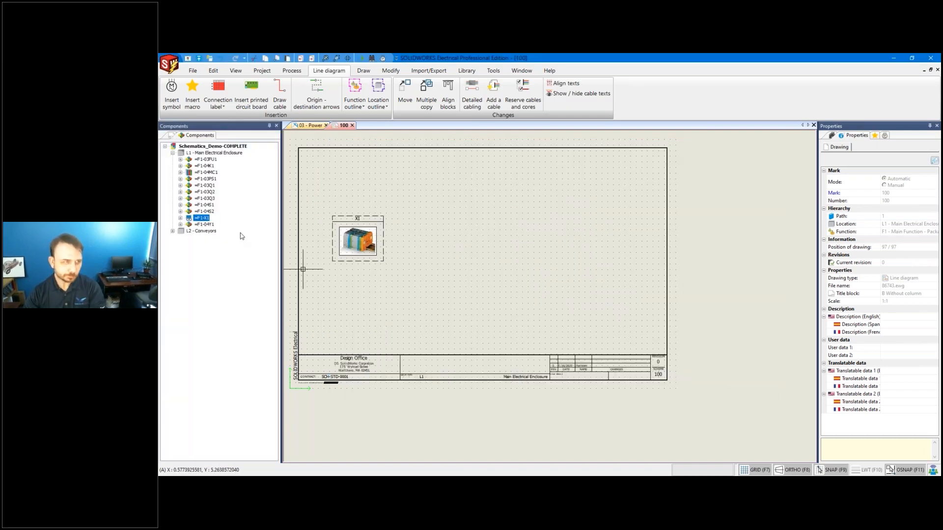
# Place motors 03M1 and 03M2 from L2 - Conveyors on the sheet's right side.
pyautogui.click(172, 231)
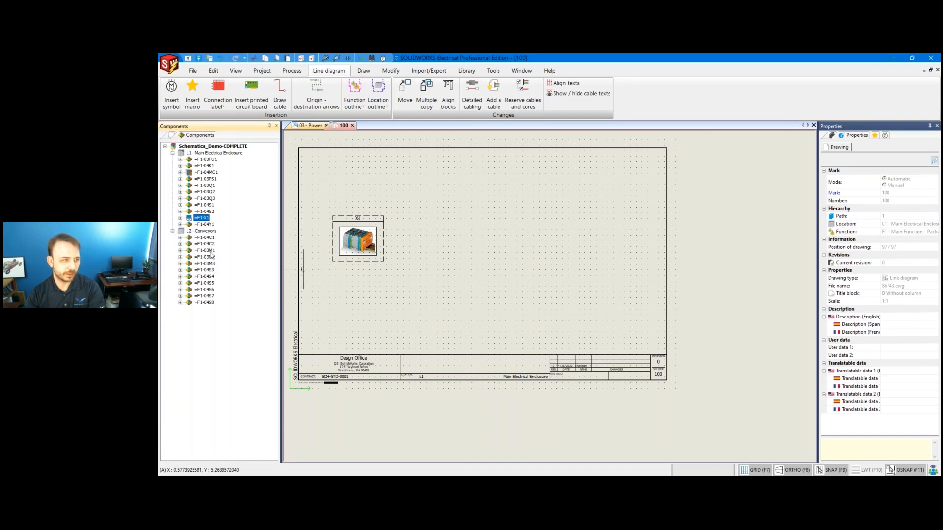
pyautogui.rightClick(210, 253)
pyautogui.click(235, 360)
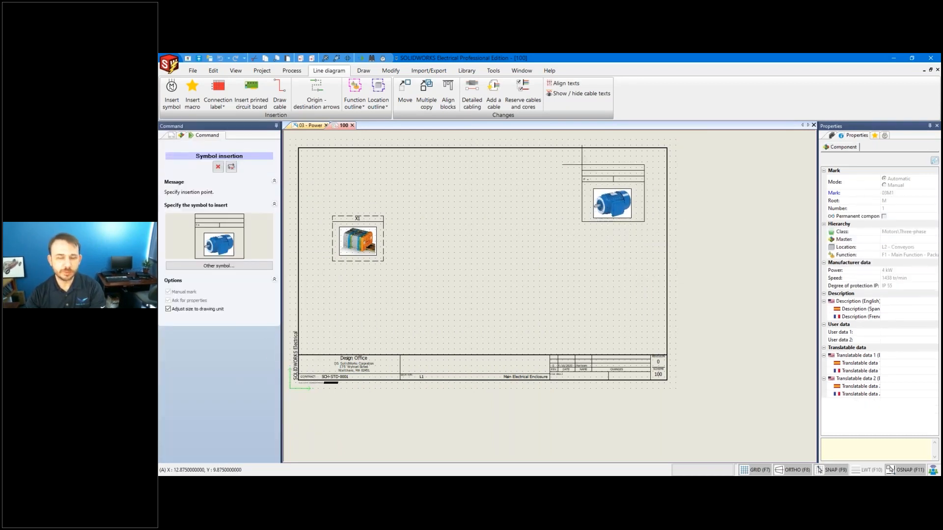
pyautogui.click(582, 165)
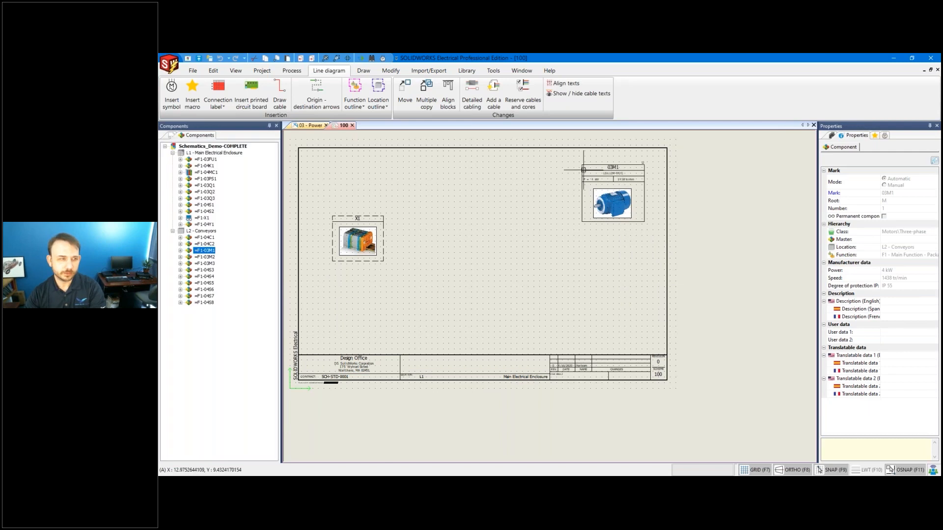
pyautogui.rightClick(208, 257)
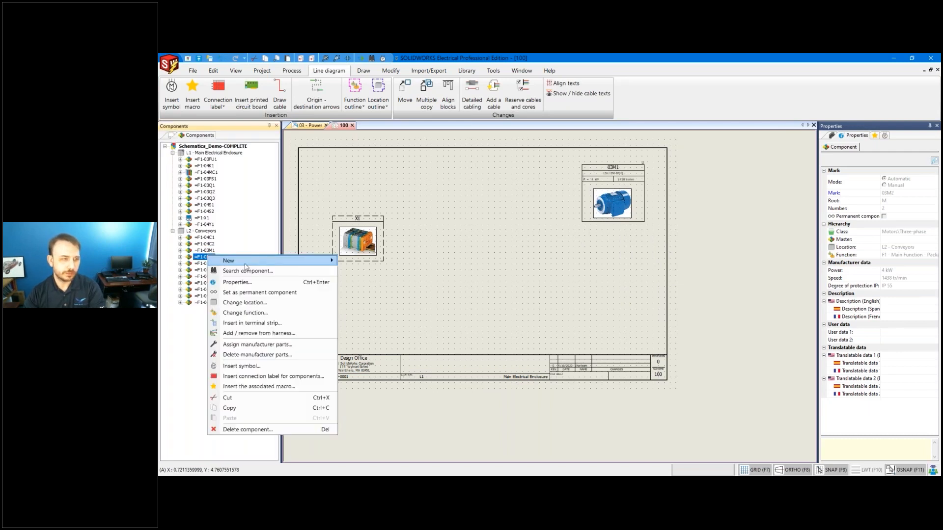
pyautogui.click(259, 365)
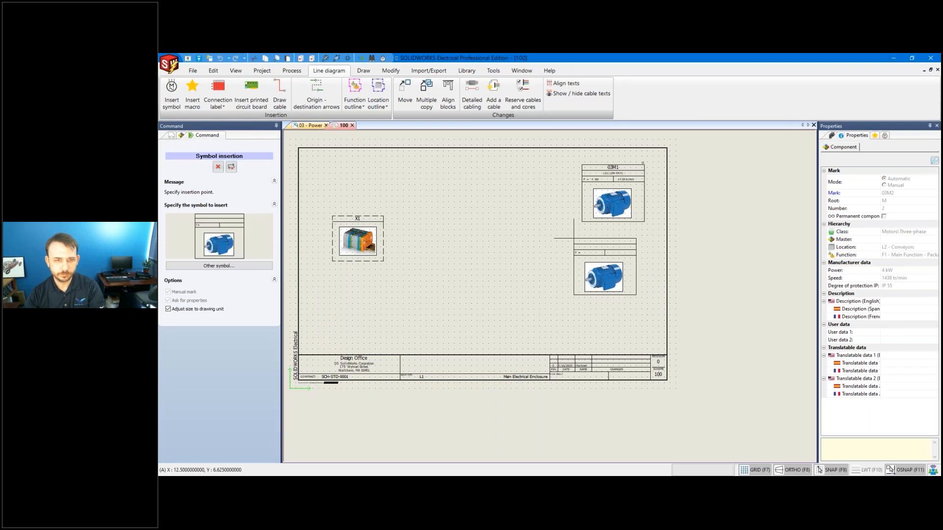
pyautogui.click(585, 238)
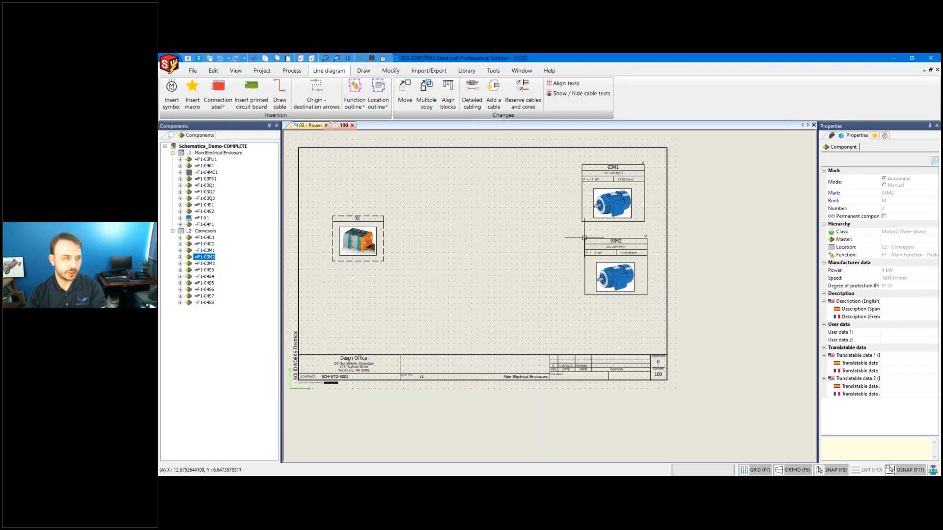
# Add a new drawing 101 to the Sorting System book and open it.
pyautogui.click(169, 135)
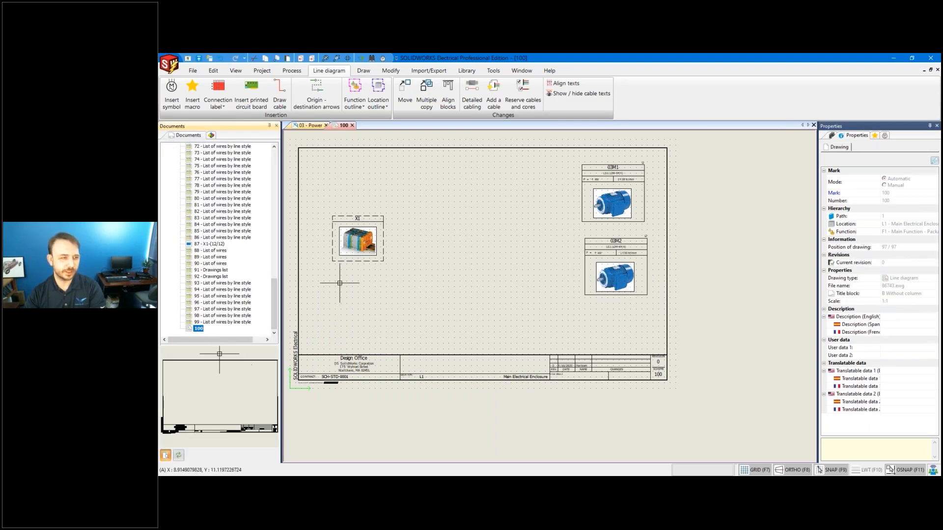
pyautogui.click(210, 263)
pyautogui.scroll(15, 229, 196)
pyautogui.click(213, 146)
pyautogui.rightClick(218, 147)
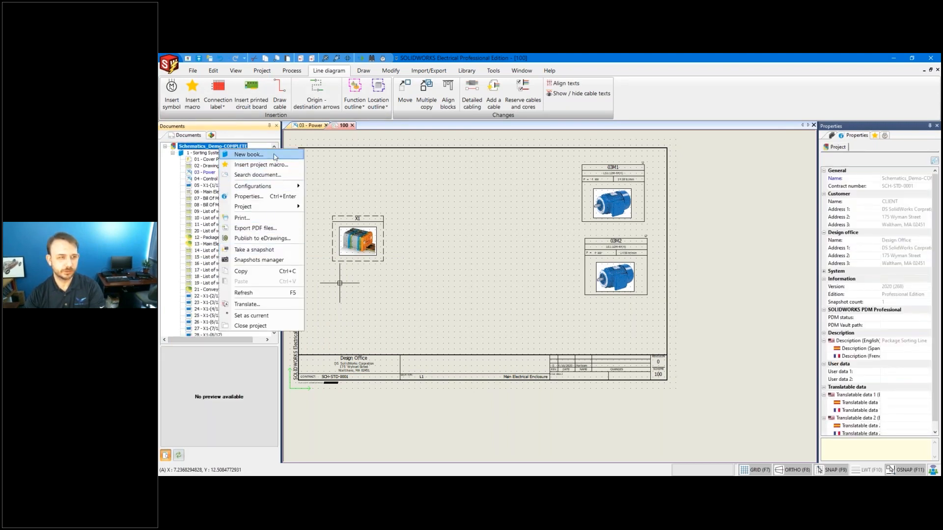
pyautogui.click(206, 153)
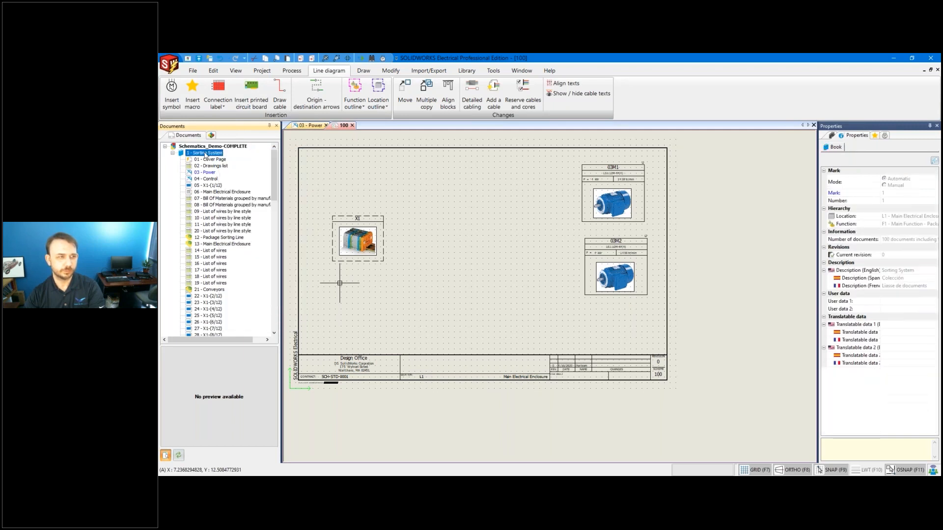
pyautogui.rightClick(206, 152)
pyautogui.moveTo(274, 158)
pyautogui.click(347, 190)
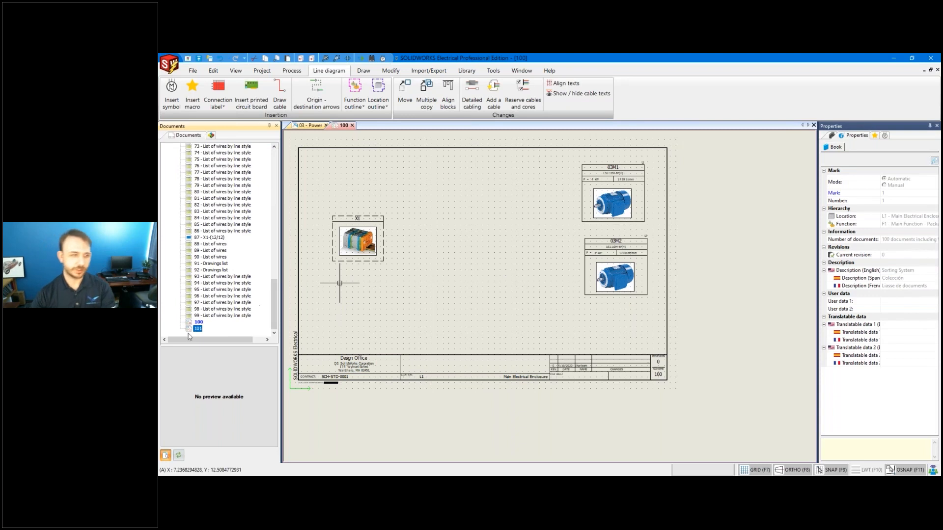
pyautogui.doubleClick(192, 331)
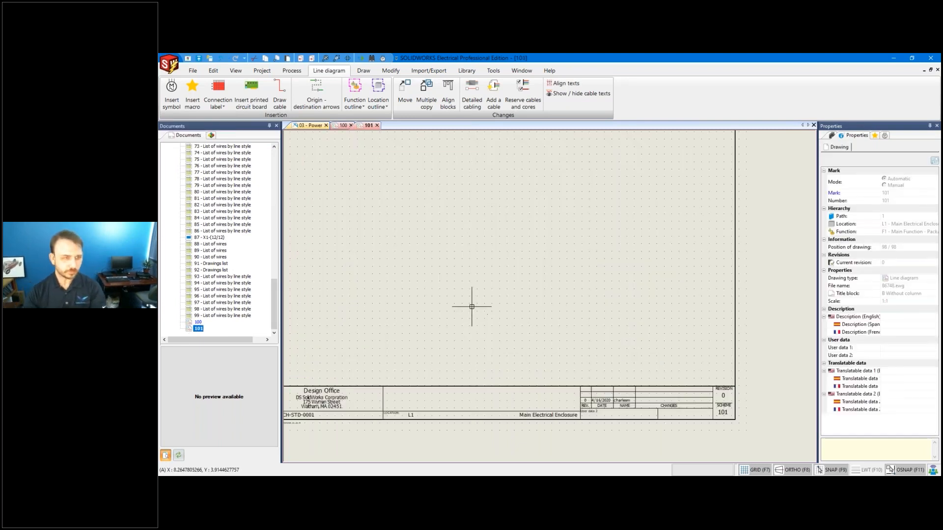
# Place motor 03M3 on drawing 101, then return to drawing 100.
pyautogui.click(209, 136)
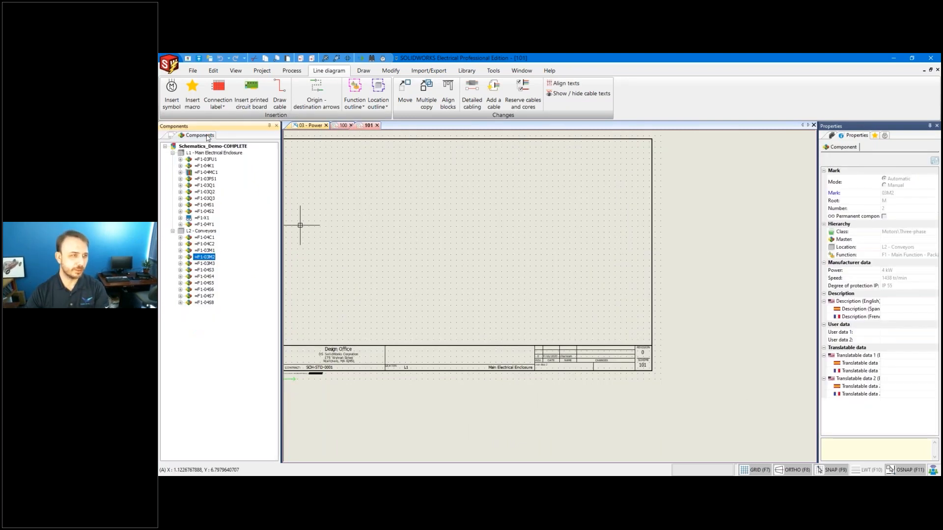
pyautogui.rightClick(204, 264)
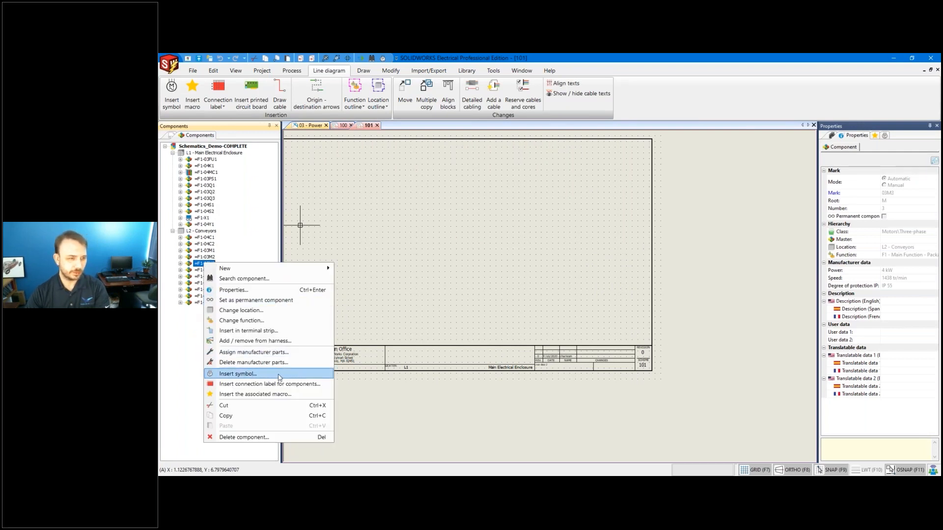
pyautogui.click(237, 374)
pyautogui.click(510, 195)
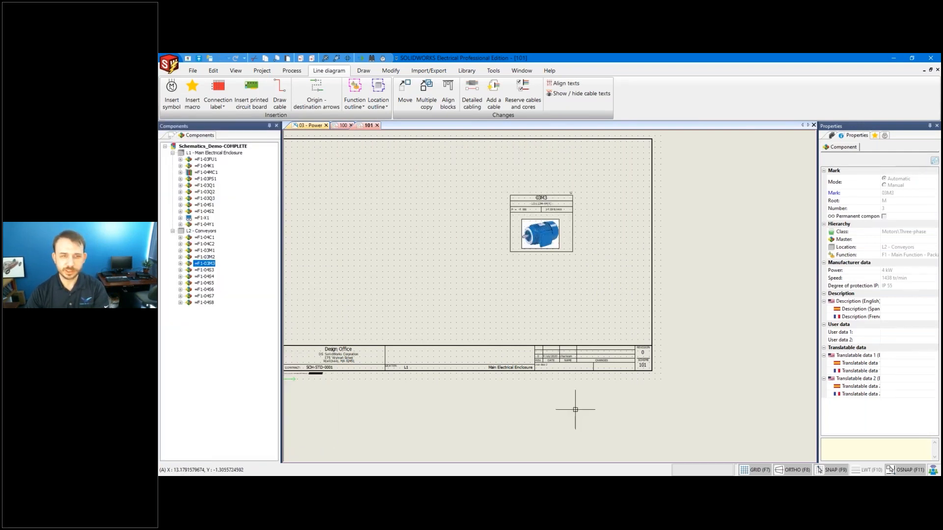
pyautogui.click(342, 125)
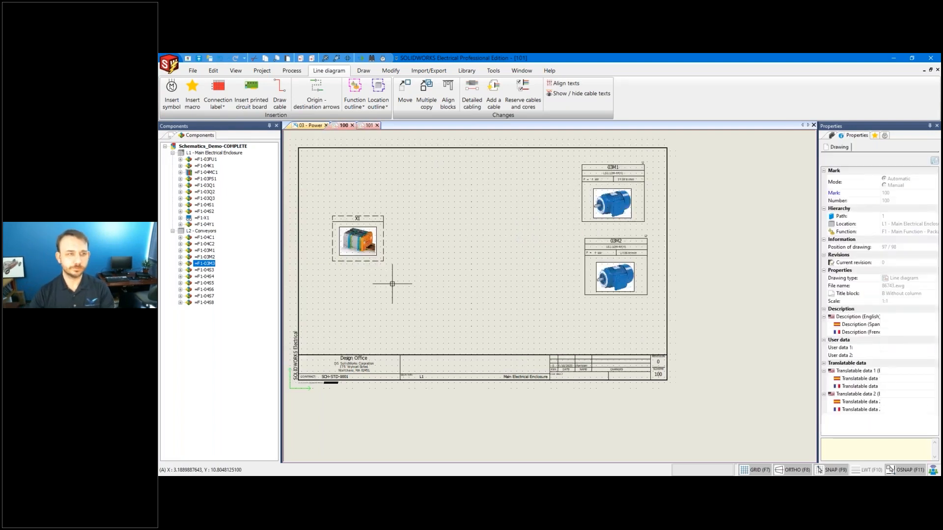
# Draw a cable with one bend from terminal strip X1 to motor 03M1.
pyautogui.click(279, 93)
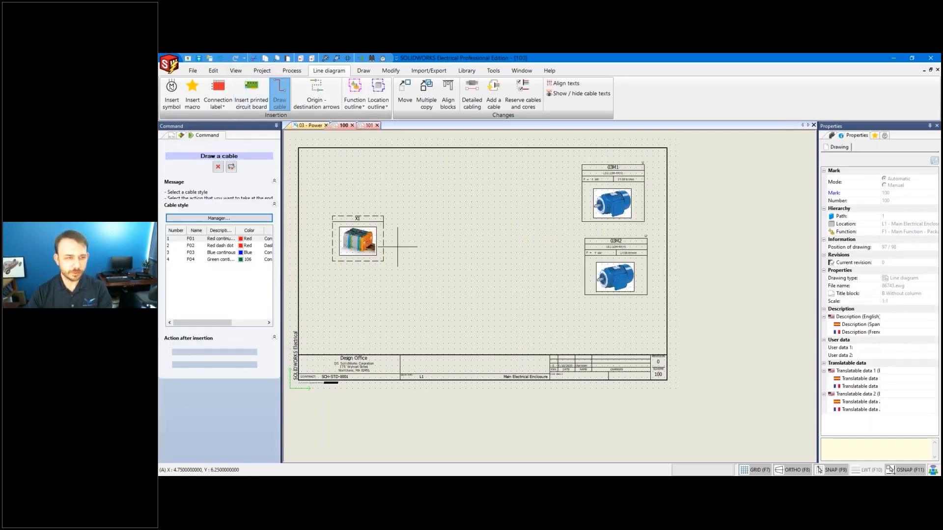
pyautogui.click(383, 229)
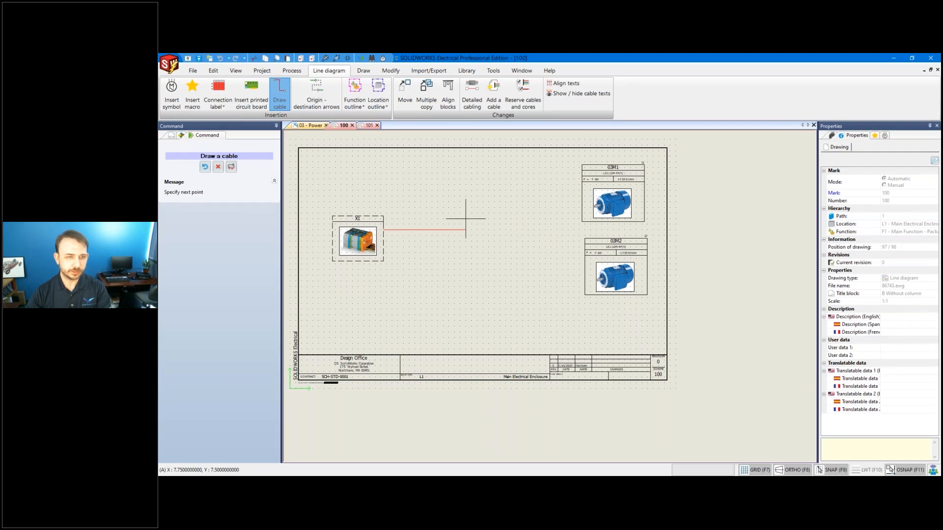
pyautogui.click(474, 194)
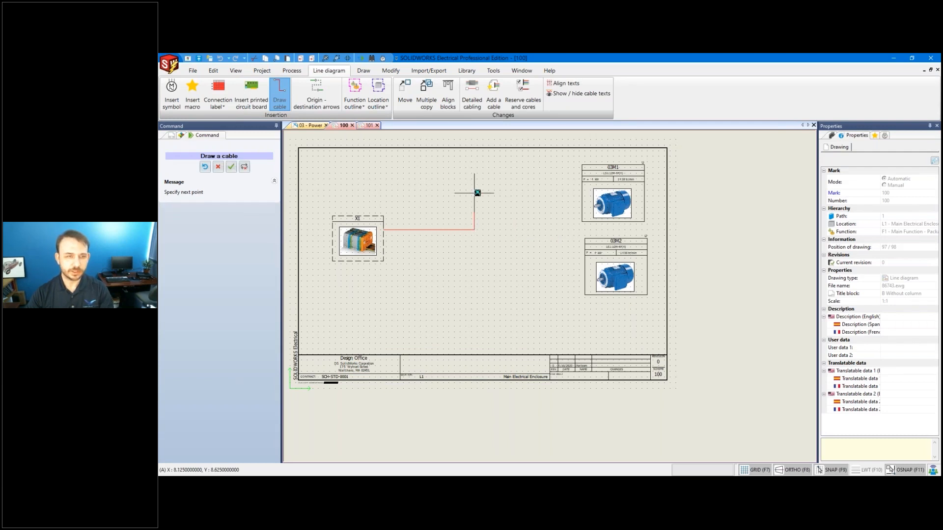
pyautogui.click(582, 193)
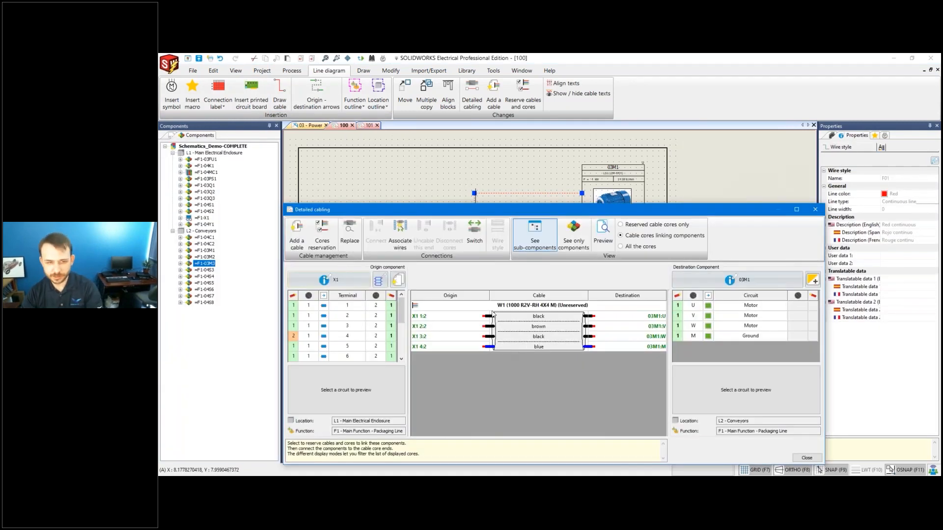
# Reserve cable W1's four cores for the X1–03M1 link.
pyautogui.click(323, 243)
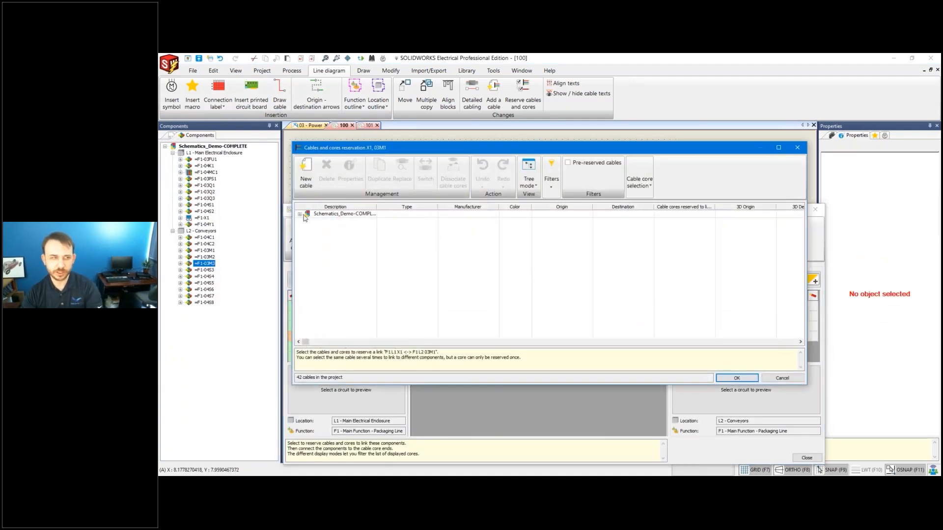
pyautogui.click(299, 214)
pyautogui.click(314, 221)
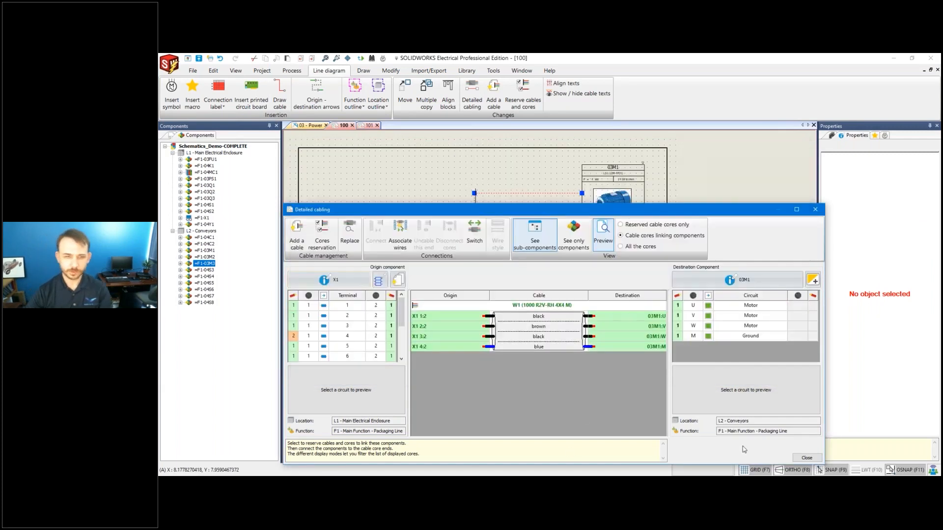
# Draw a cable from terminal strip X1 to motor 03M2.
pyautogui.click(807, 457)
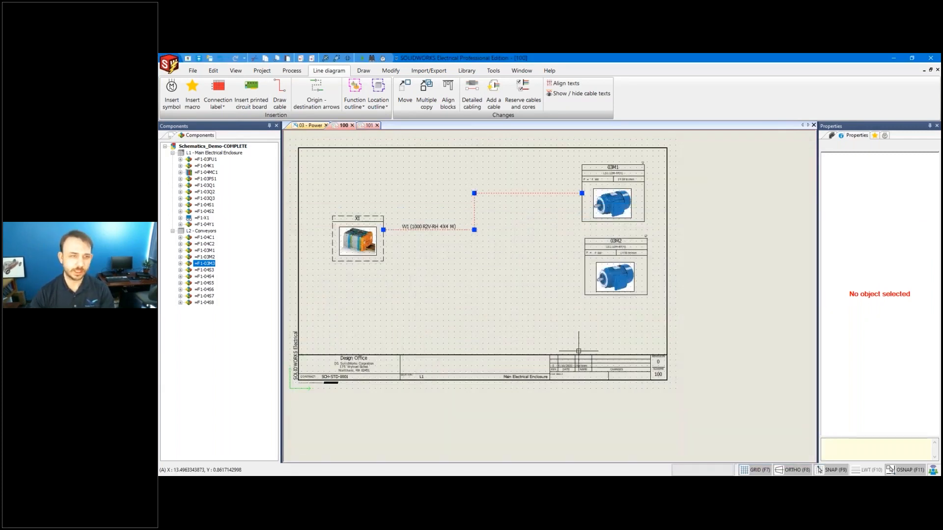
pyautogui.click(279, 96)
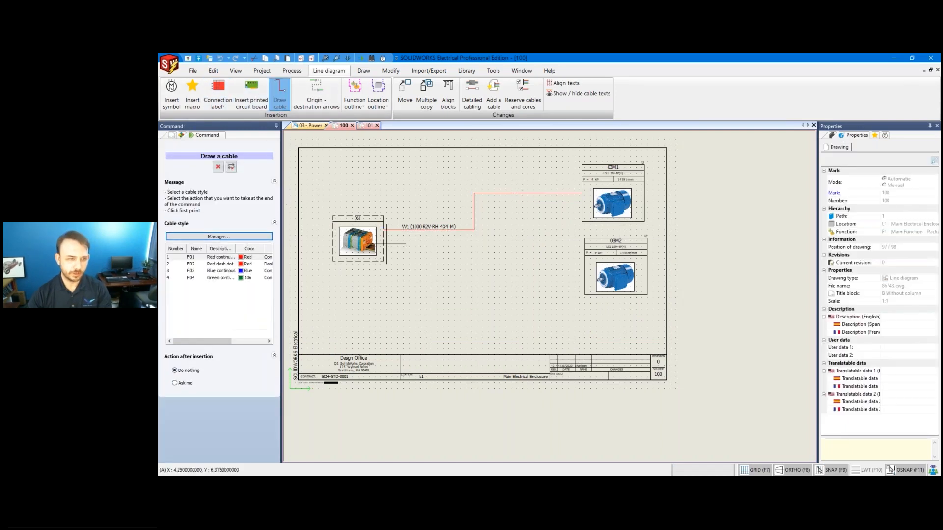
pyautogui.click(383, 244)
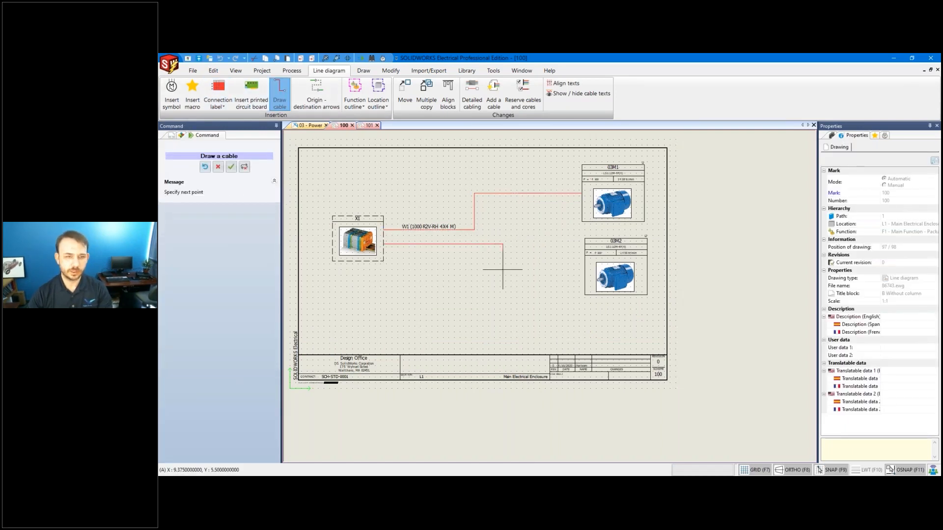
pyautogui.click(584, 269)
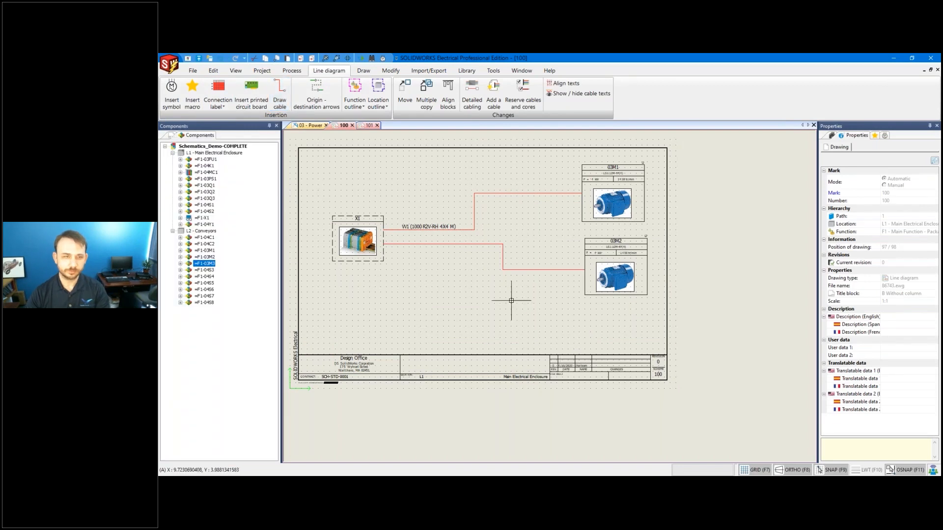
# Reserve cable W2 for the X1–03M2 link, then begin another cable at X1's bottom connection.
pyautogui.doubleClick(503, 254)
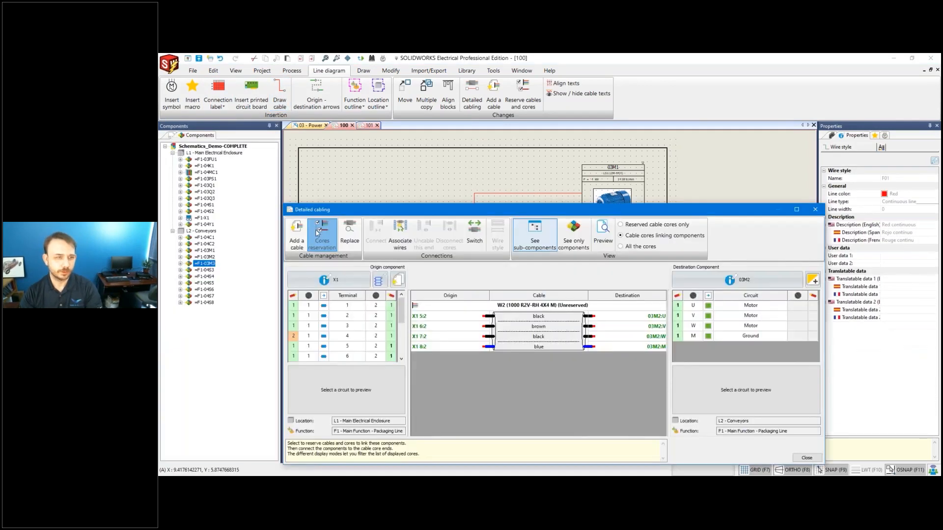
pyautogui.click(328, 235)
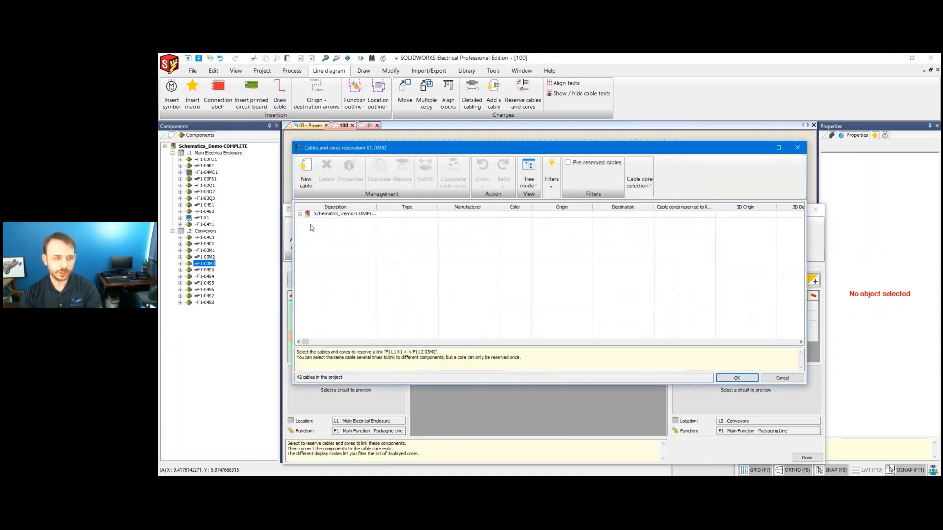
pyautogui.click(300, 214)
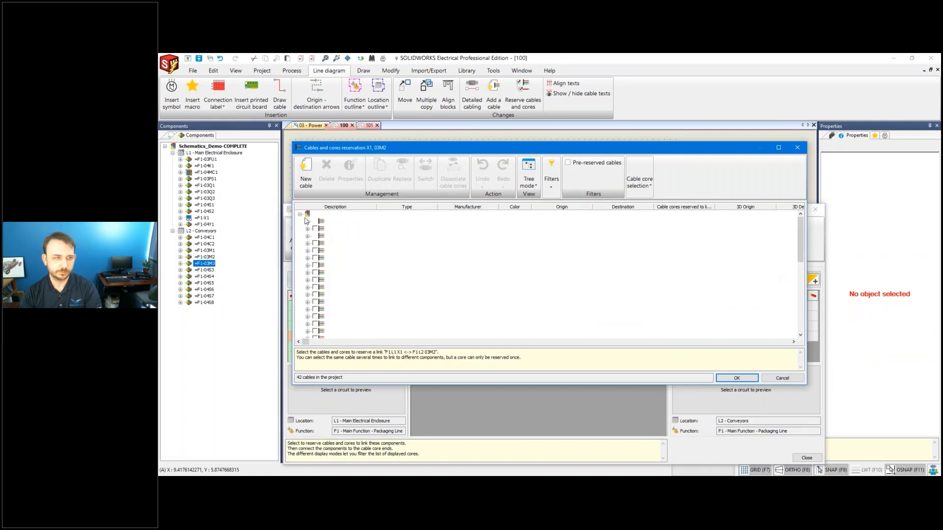
pyautogui.click(736, 379)
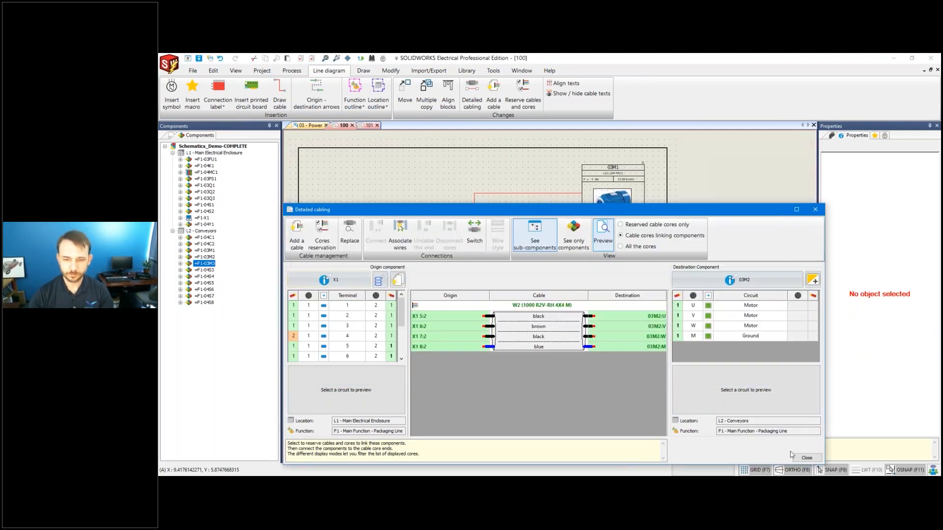
pyautogui.click(806, 457)
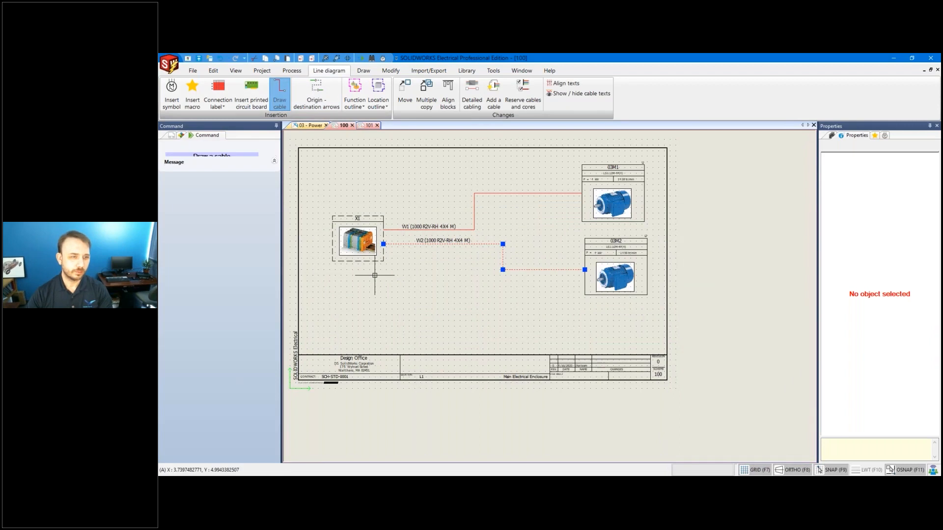
pyautogui.click(358, 261)
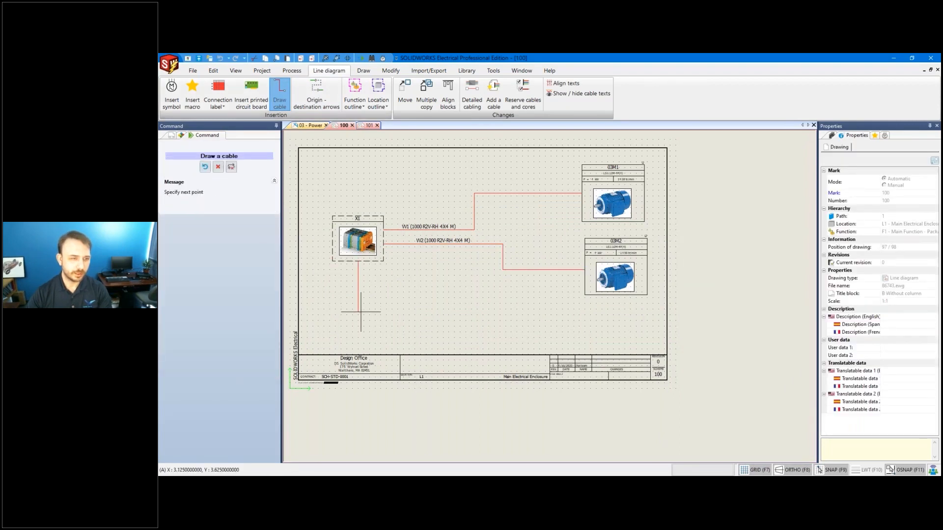
# On drawing 101, draw a cable leftward from motor 03M3.
pyautogui.press('Escape')
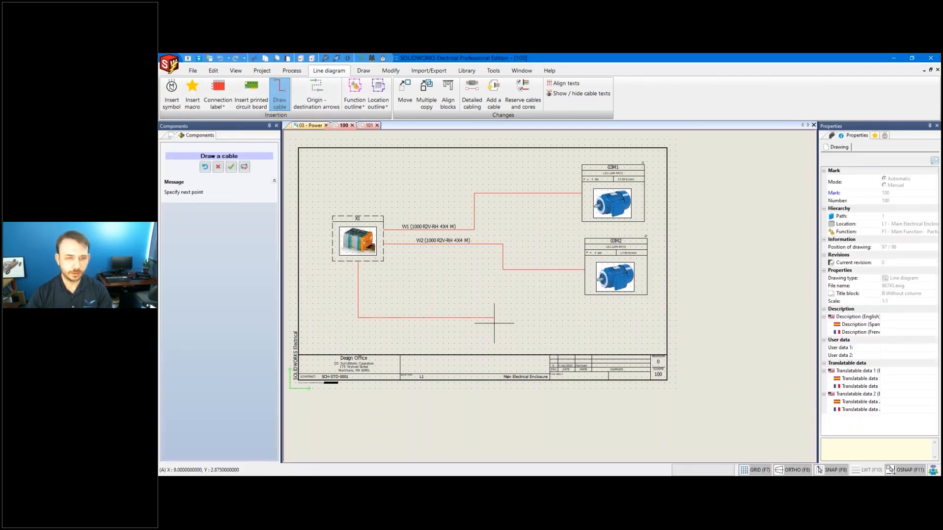
pyautogui.click(371, 125)
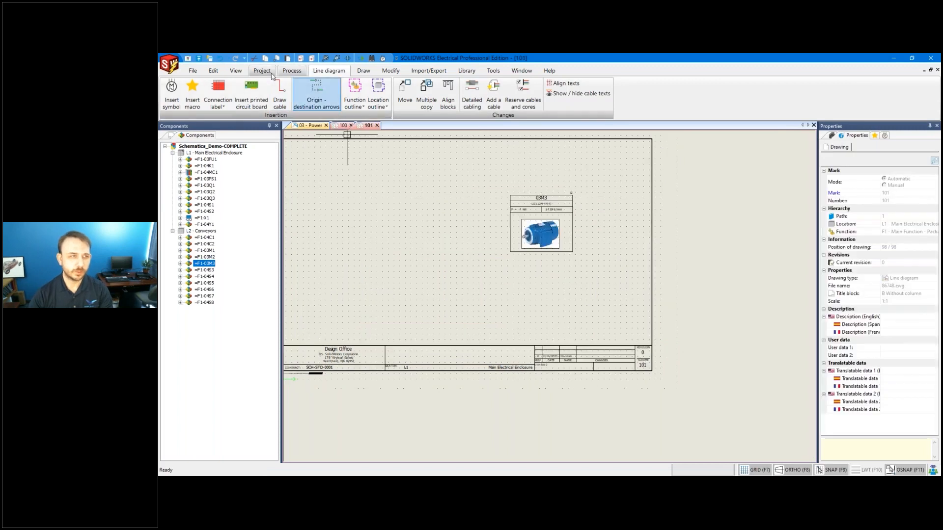
pyautogui.click(279, 94)
pyautogui.click(509, 223)
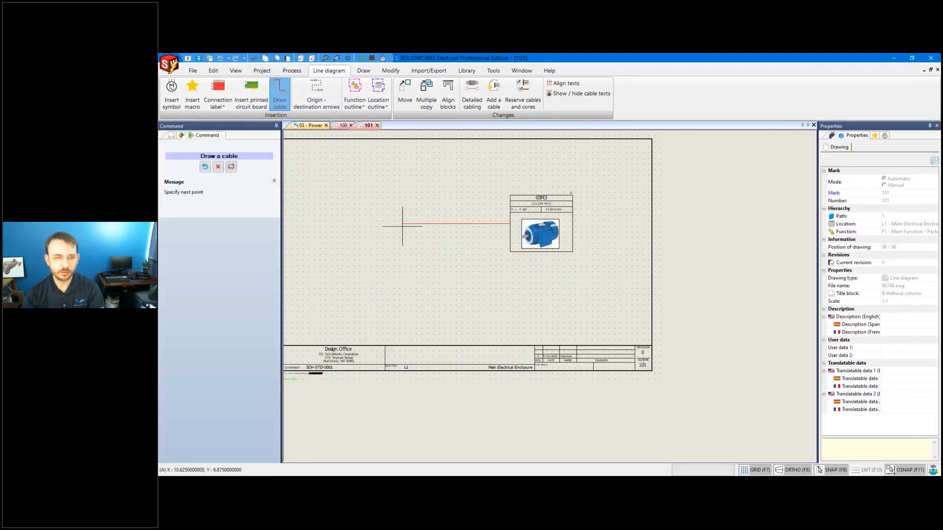
pyautogui.click(383, 223)
pyautogui.press('Escape')
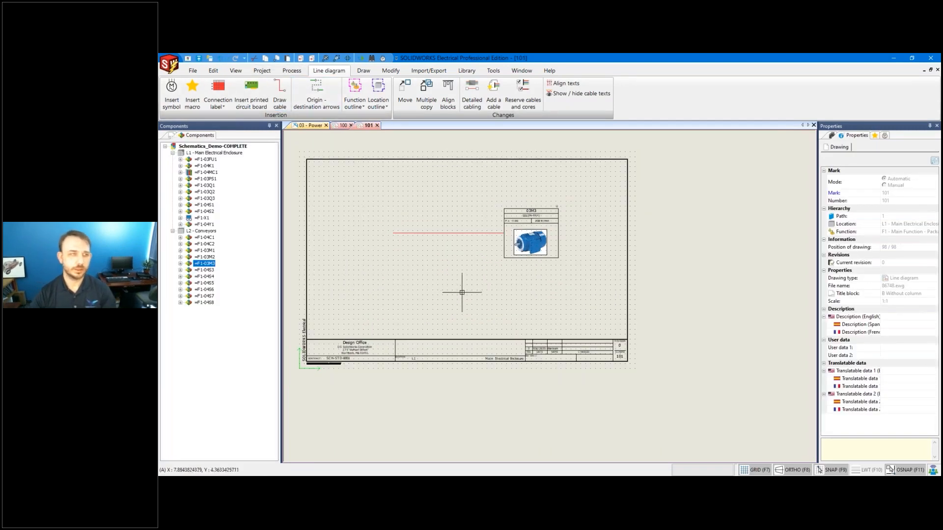
# Link the dangling X1 cable end to drawing 101's cable with origin-destination arrows.
pyautogui.click(316, 93)
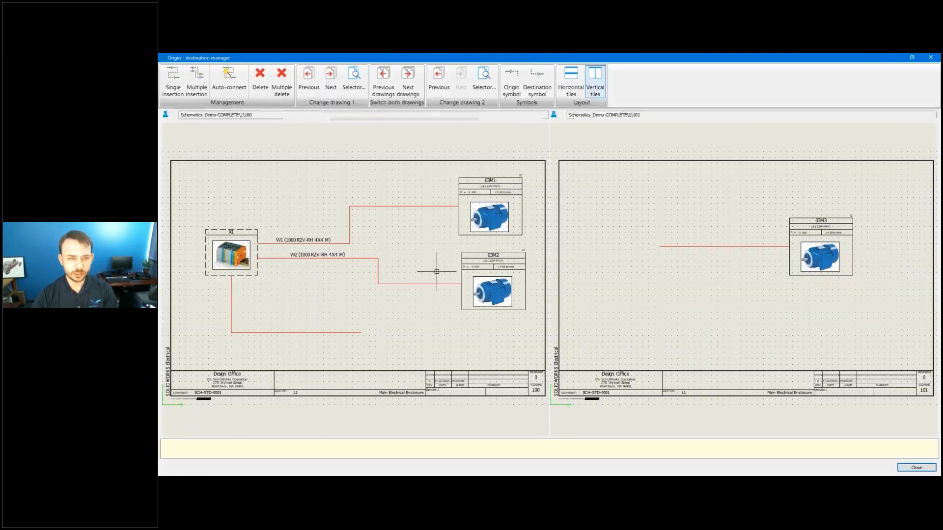
pyautogui.click(361, 333)
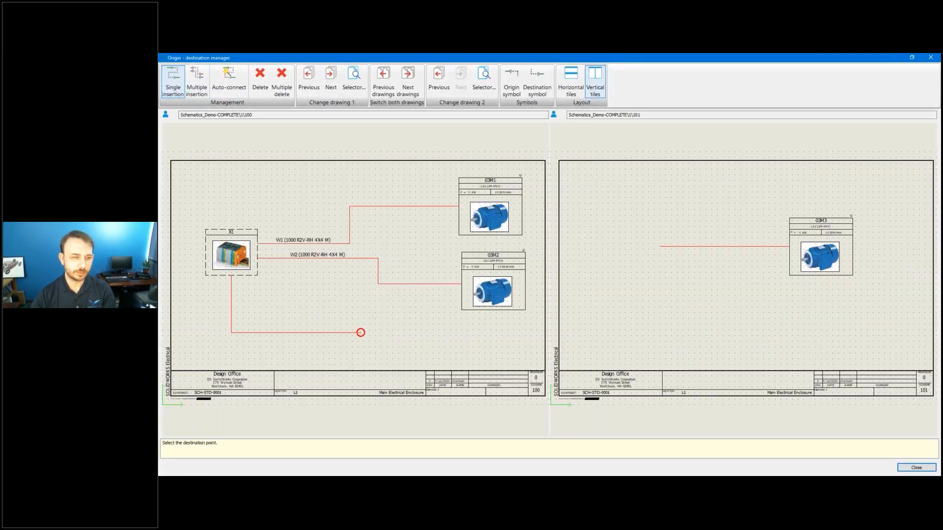
pyautogui.click(697, 255)
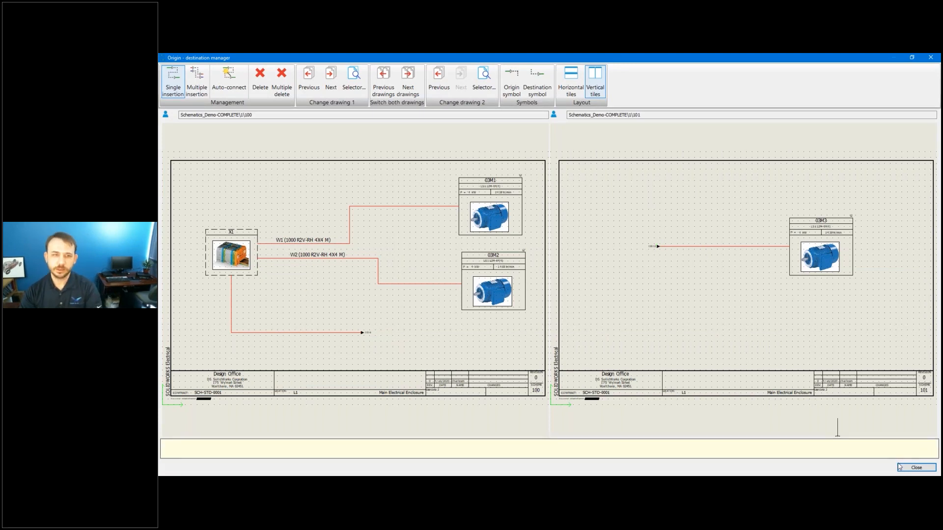
pyautogui.click(917, 468)
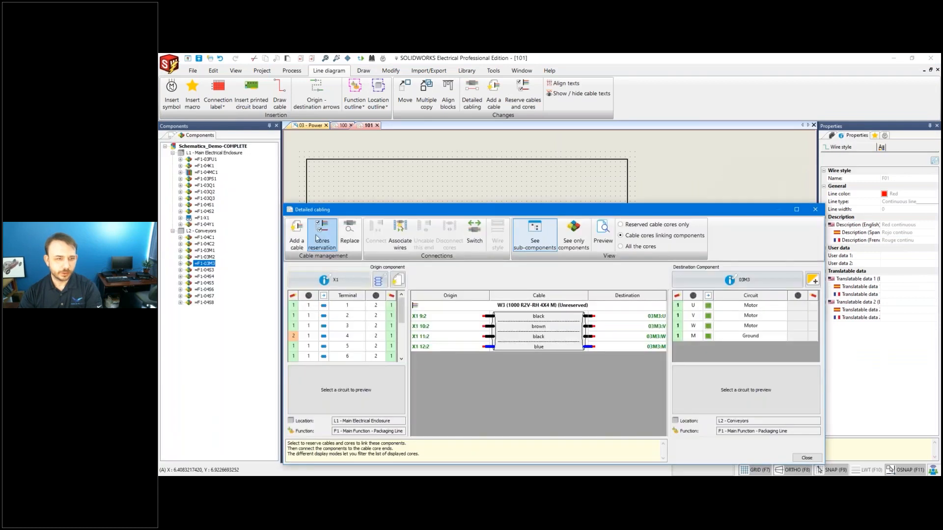
# Reserve cable W3 for the 03M3 link and close the reservation dialog.
pyautogui.click(321, 237)
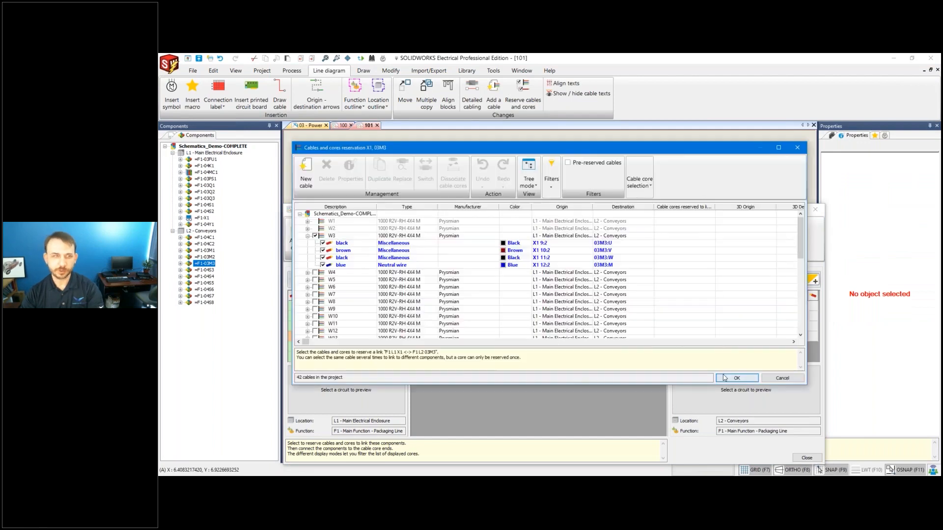
pyautogui.click(725, 378)
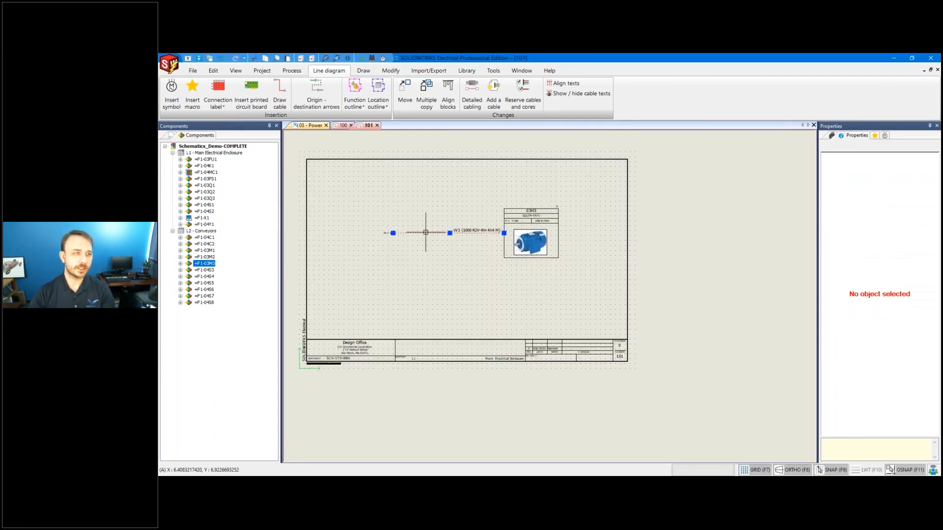
pyautogui.click(257, 72)
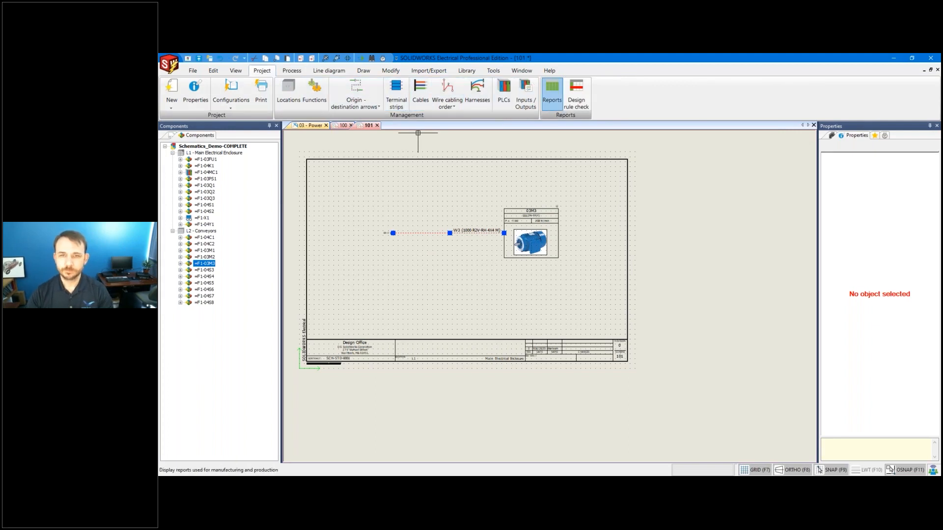
# Review cables W1–W3 in the Cables on Drawings Report, close it, and open Report configurations.
pyautogui.click(552, 91)
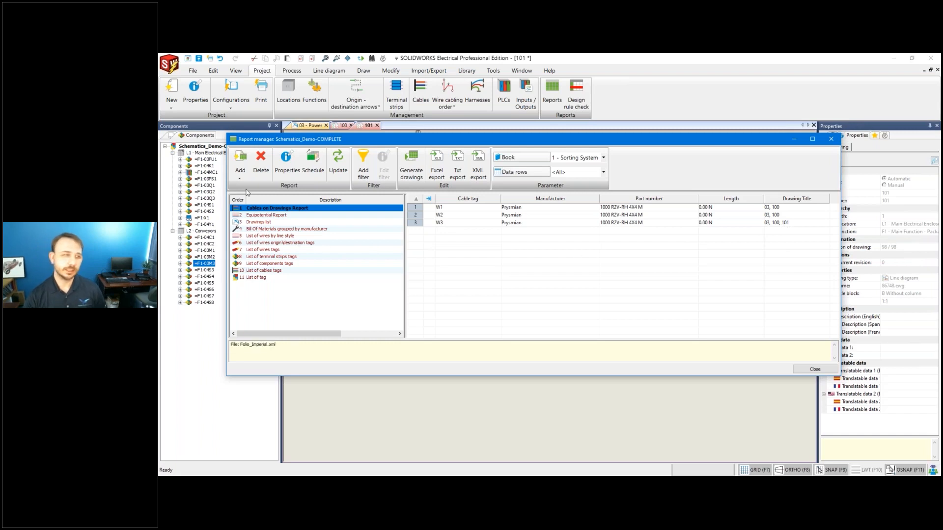
pyautogui.click(831, 140)
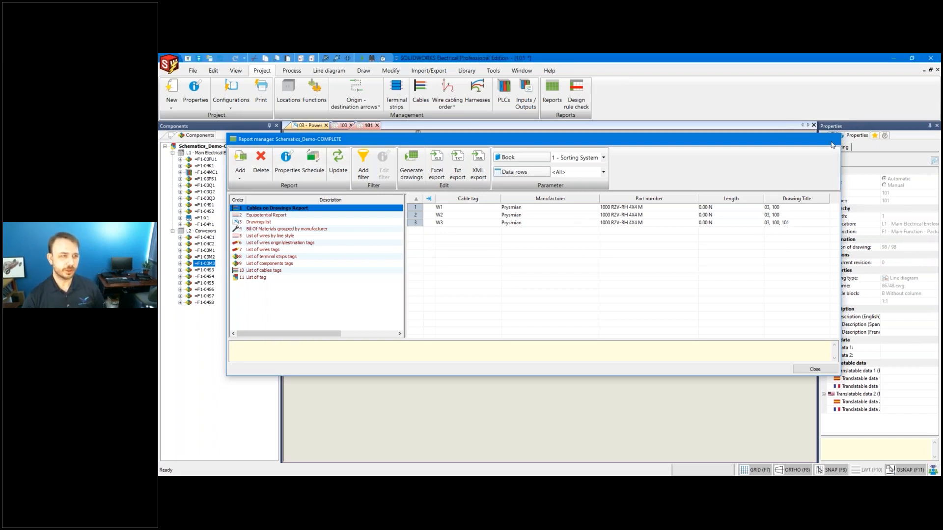
pyautogui.click(231, 94)
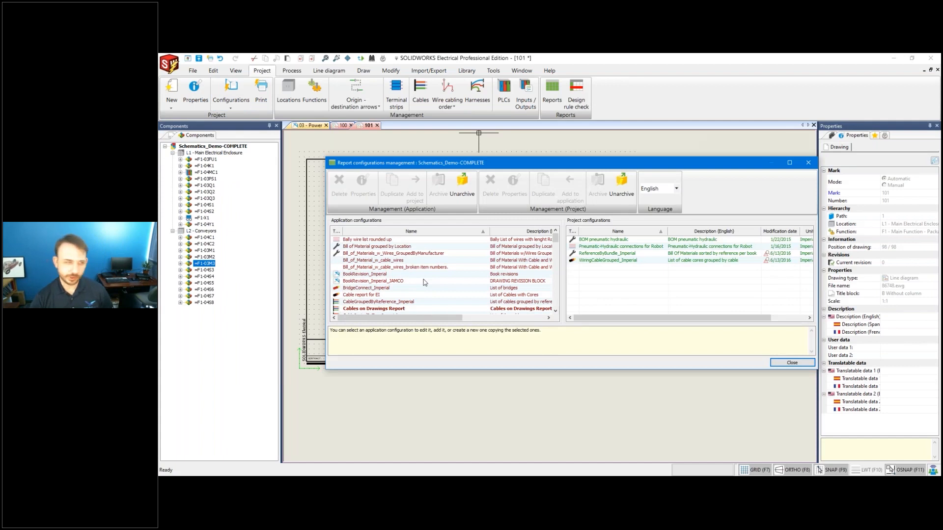
# Duplicate the Test blank report configuration as Test blank report_Copy_1 and open the copy for editing.
pyautogui.scroll(-4, 440, 266)
pyautogui.click(440, 266)
pyautogui.scroll(-5, 440, 265)
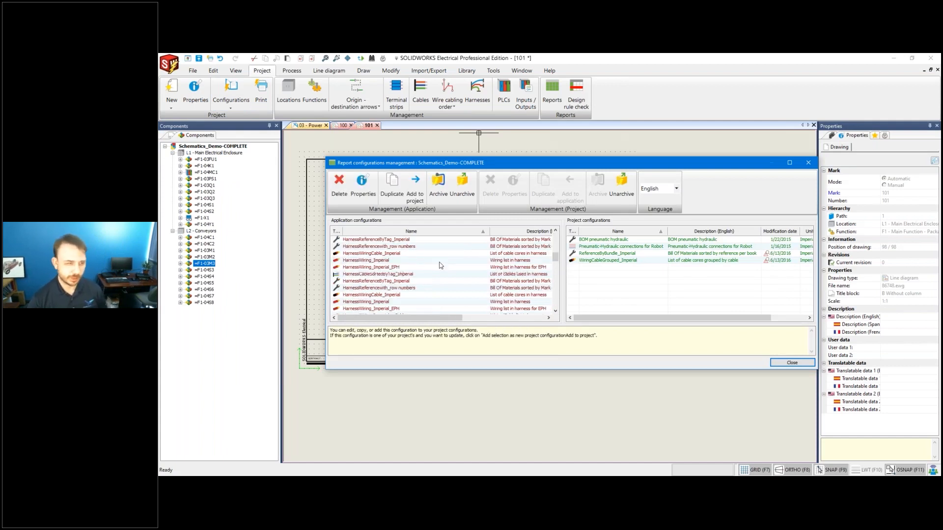
pyautogui.scroll(-4, 440, 266)
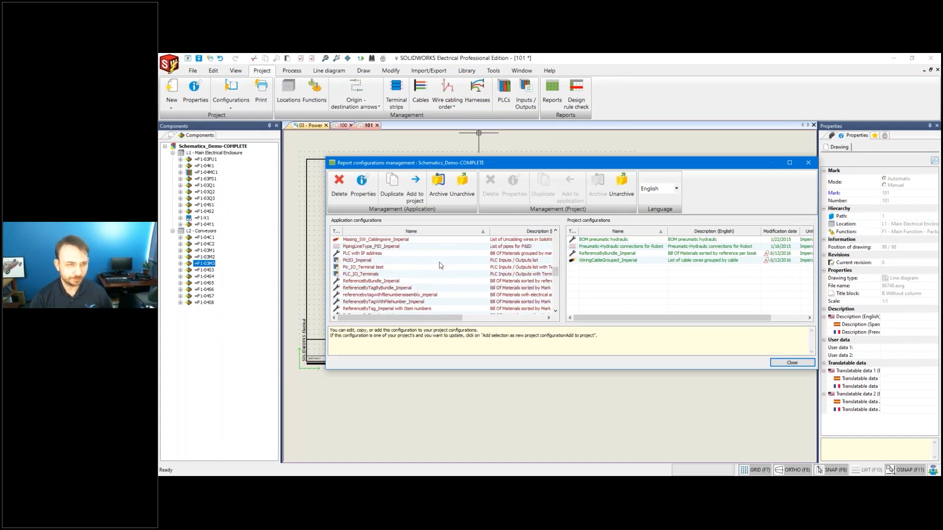
pyautogui.scroll(-4, 440, 265)
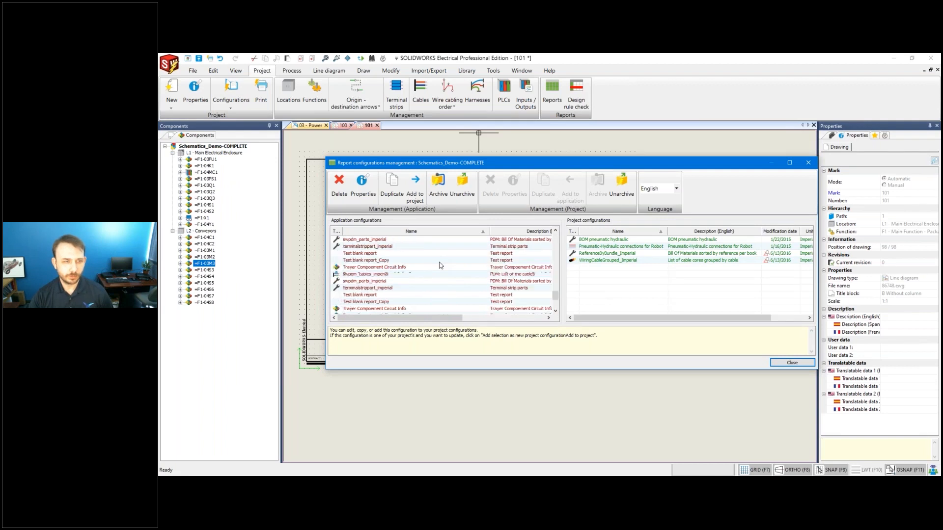
pyautogui.click(358, 253)
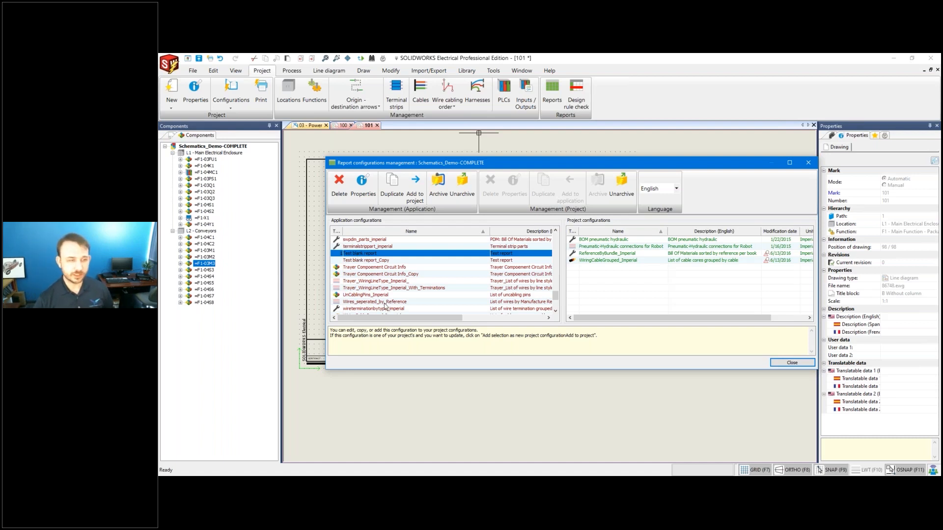
pyautogui.scroll(2, 385, 305)
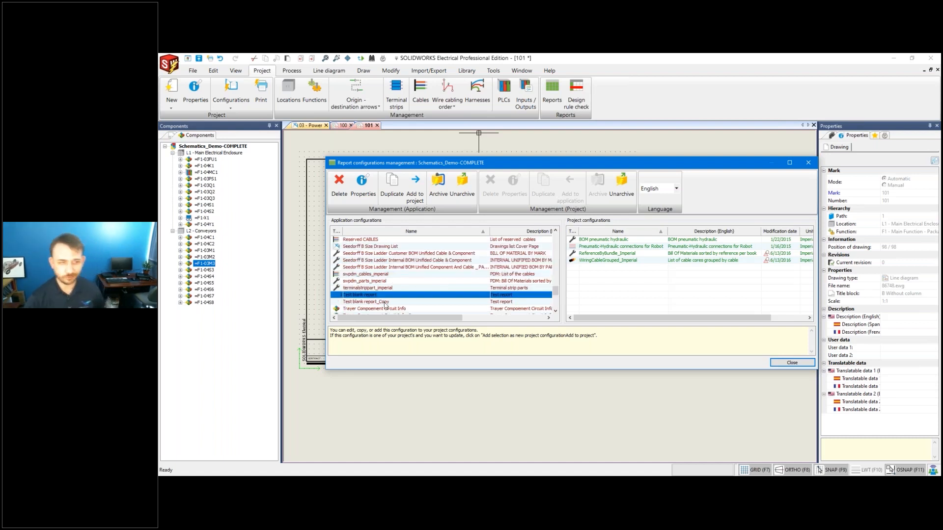
pyautogui.scroll(5, 388, 299)
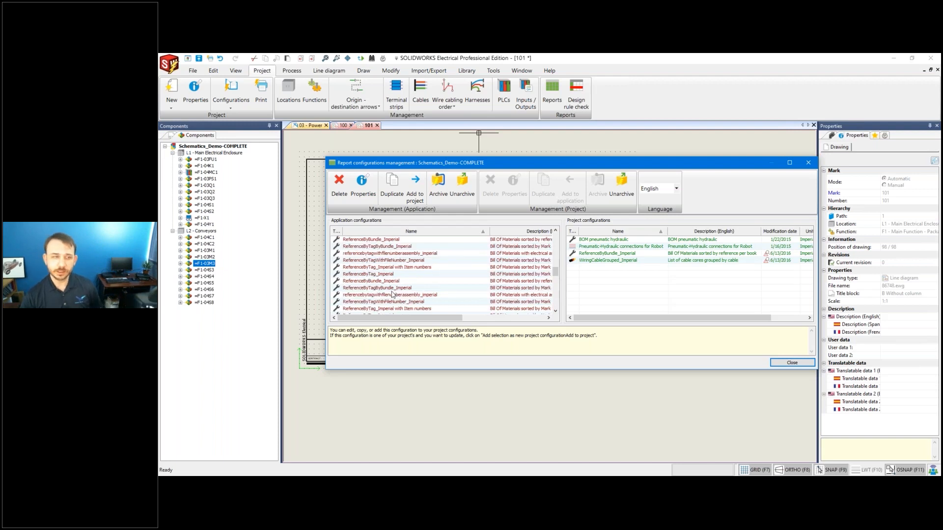
pyautogui.scroll(-7, 393, 294)
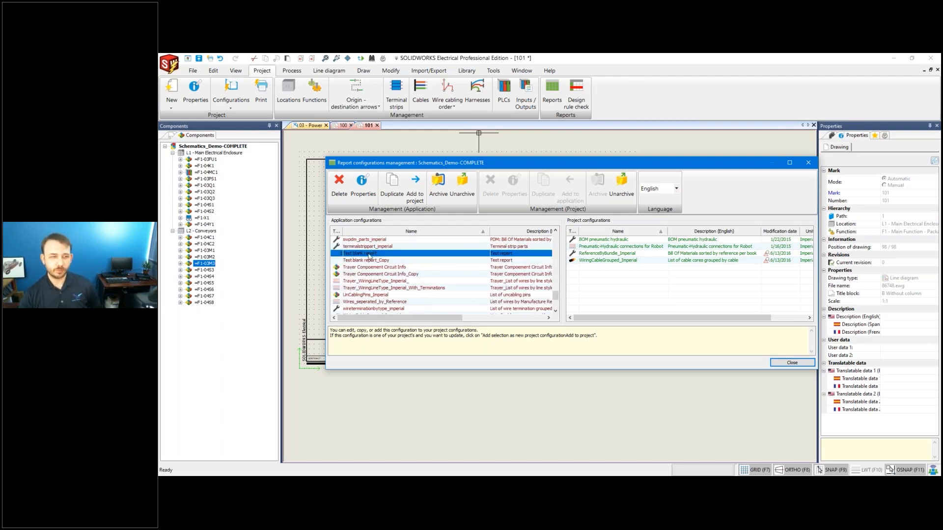
pyautogui.click(388, 191)
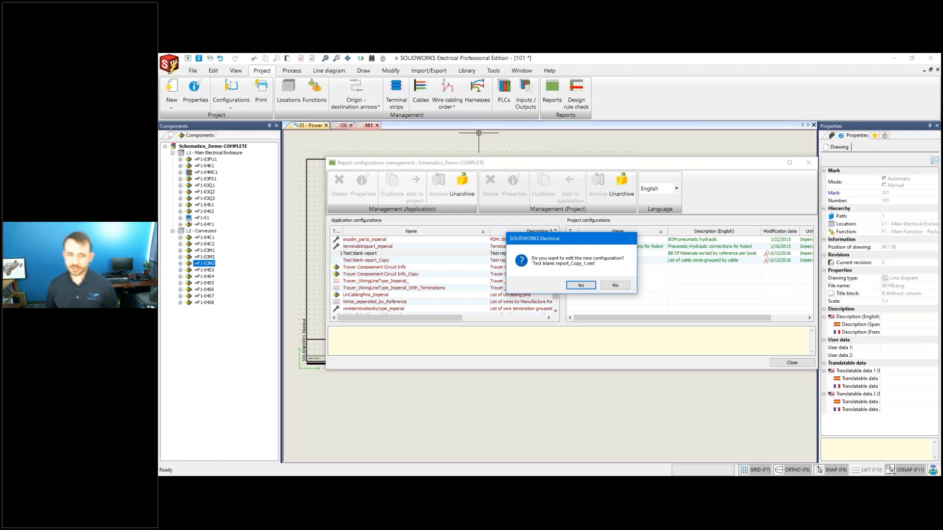
pyautogui.click(581, 286)
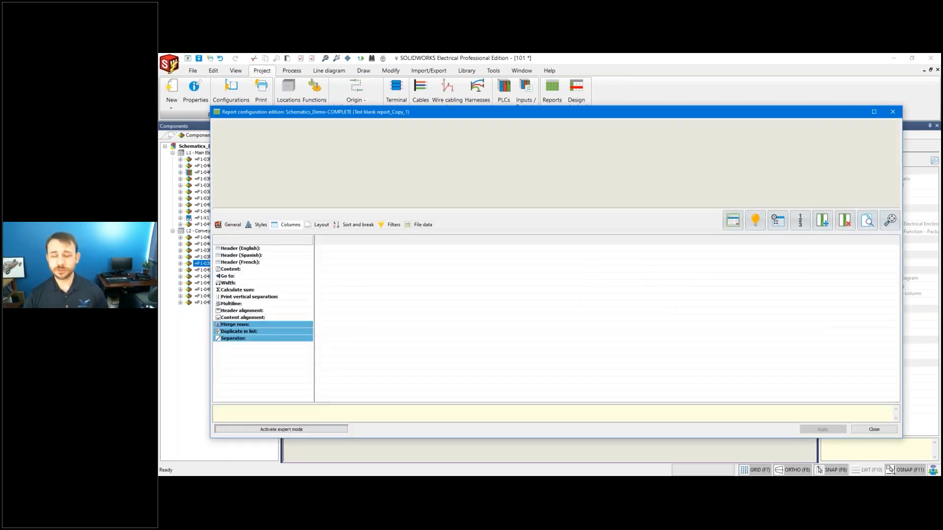
# Show the General settings of Test blank report_Copy_1 in the configuration editor.
pyautogui.click(231, 225)
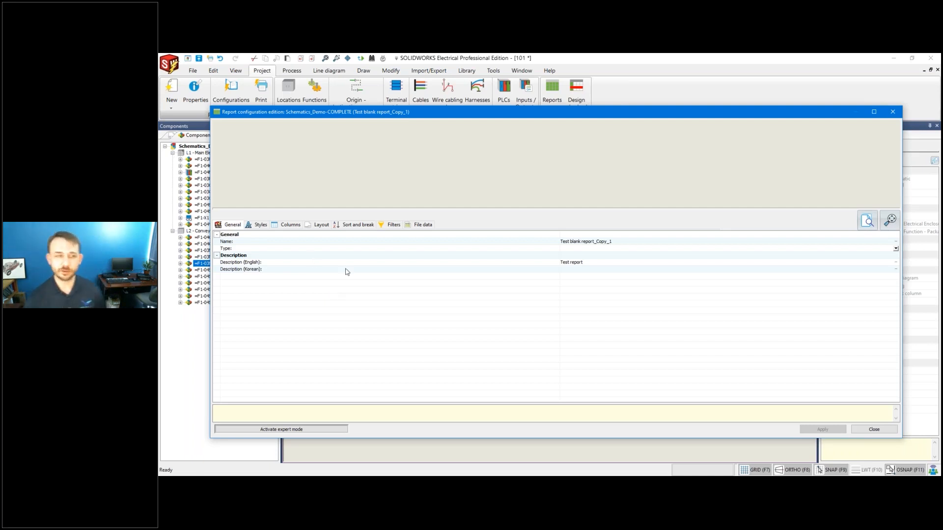
# Rename the report 'Cable on Drawing Report -1', describe it 'Cables on Drawings', apply, dropping missing sort fields.
pyautogui.click(631, 240)
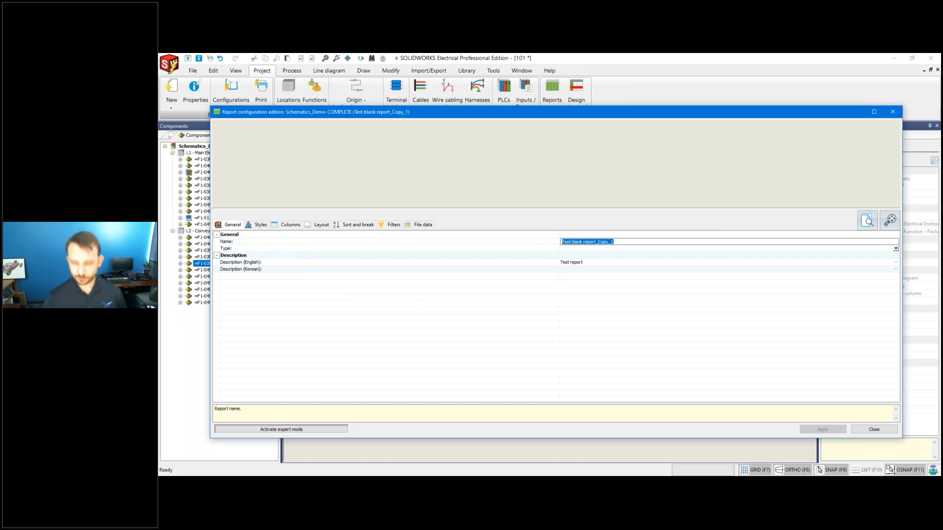
pyautogui.press('BackSpace')
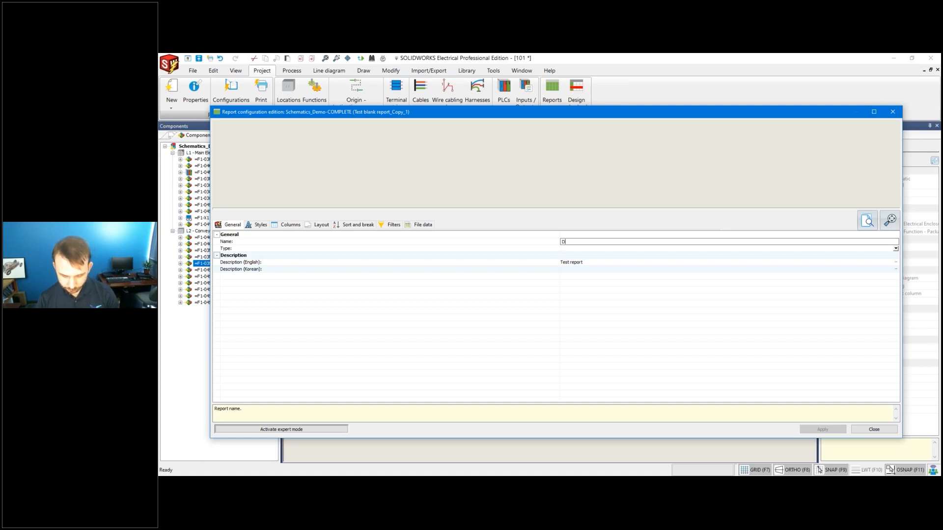
pyautogui.write('Cable on')
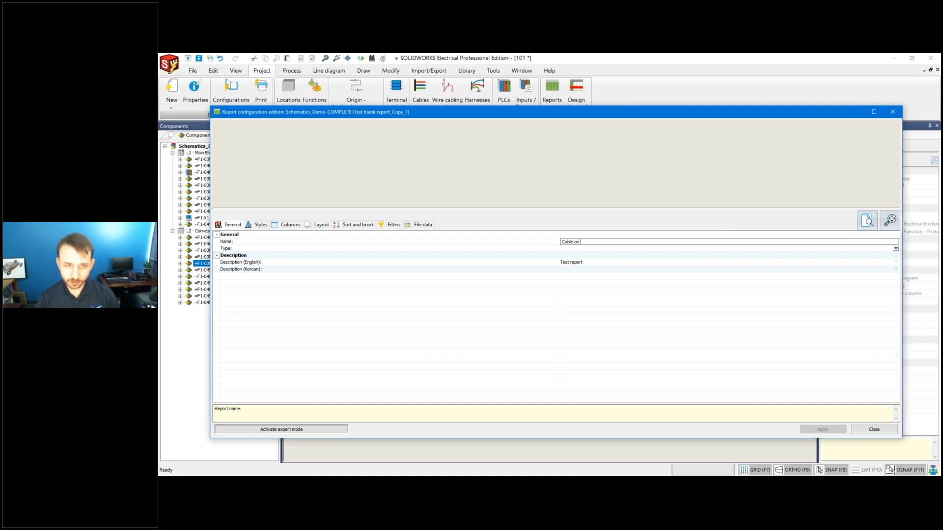
pyautogui.write(' Drawing ER')
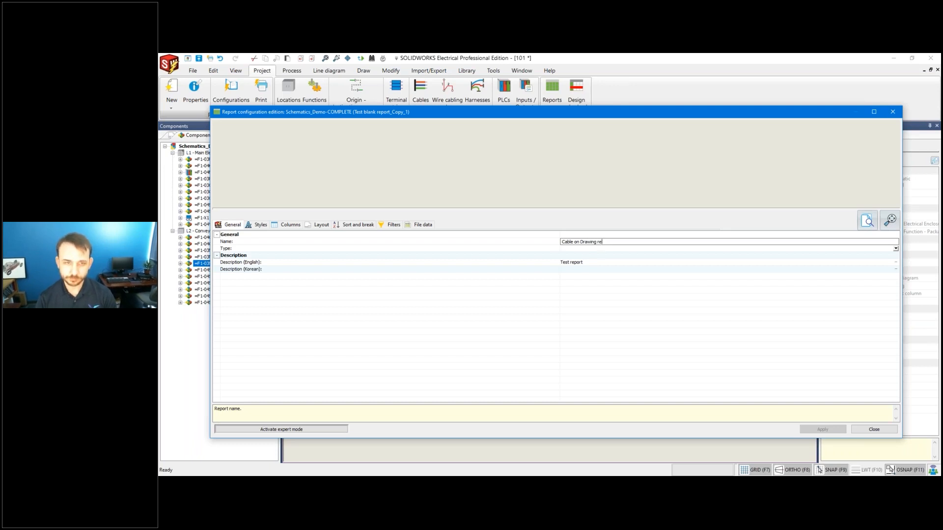
pyautogui.write('re')
pyautogui.press('BackSpace')
pyautogui.press('BackSpace')
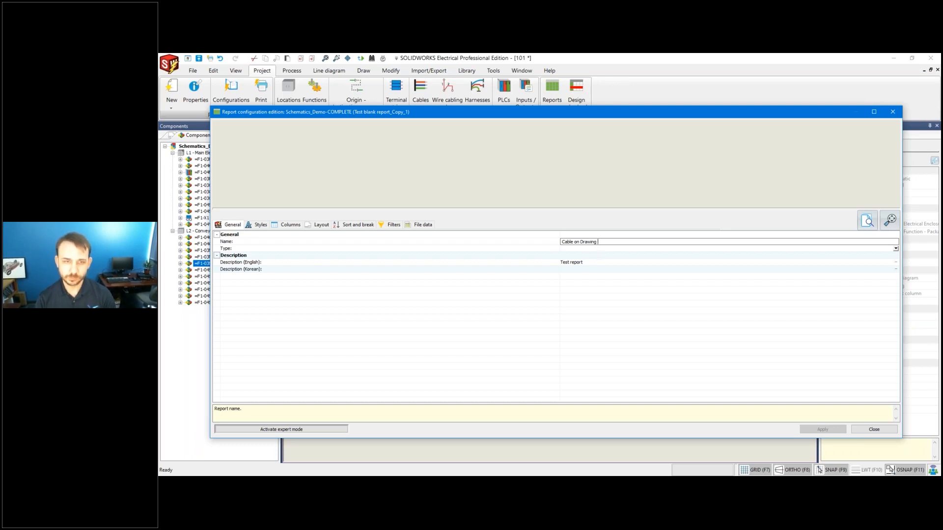
pyautogui.write('Report -1')
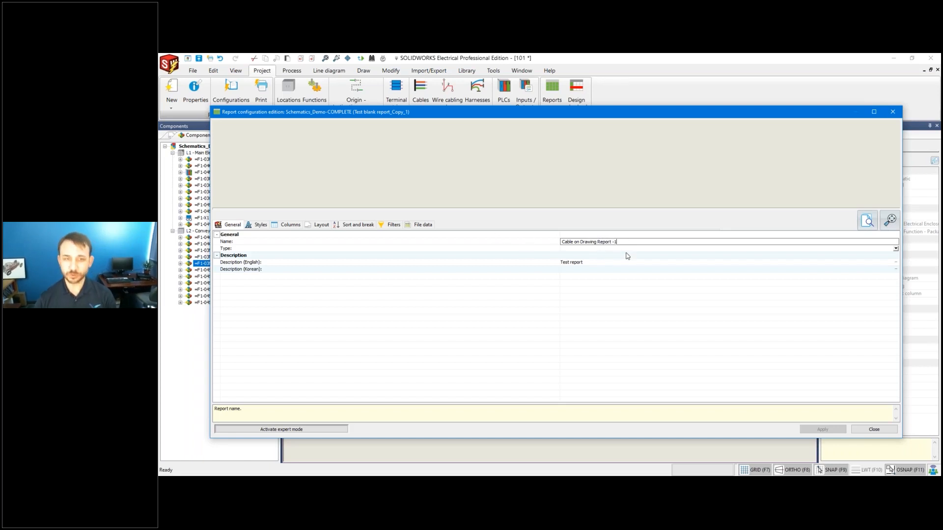
pyautogui.click(619, 264)
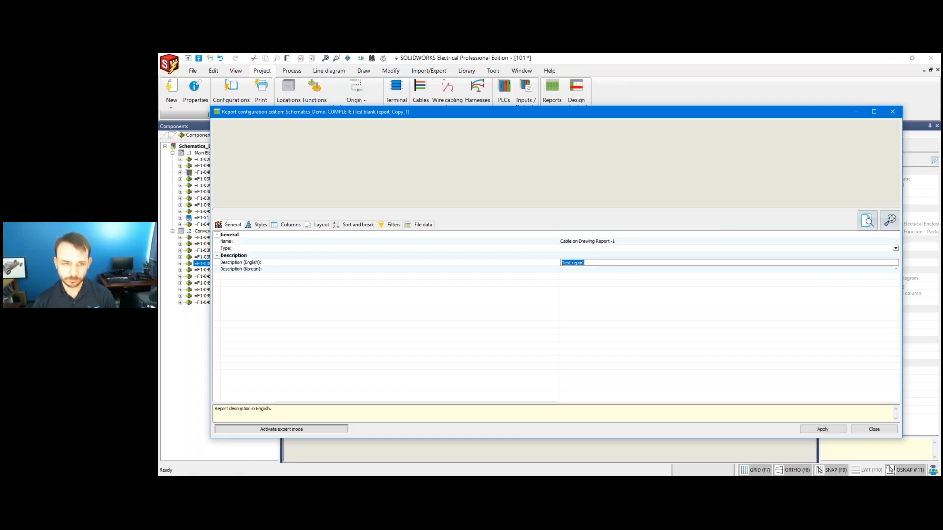
pyautogui.write('Cabl')
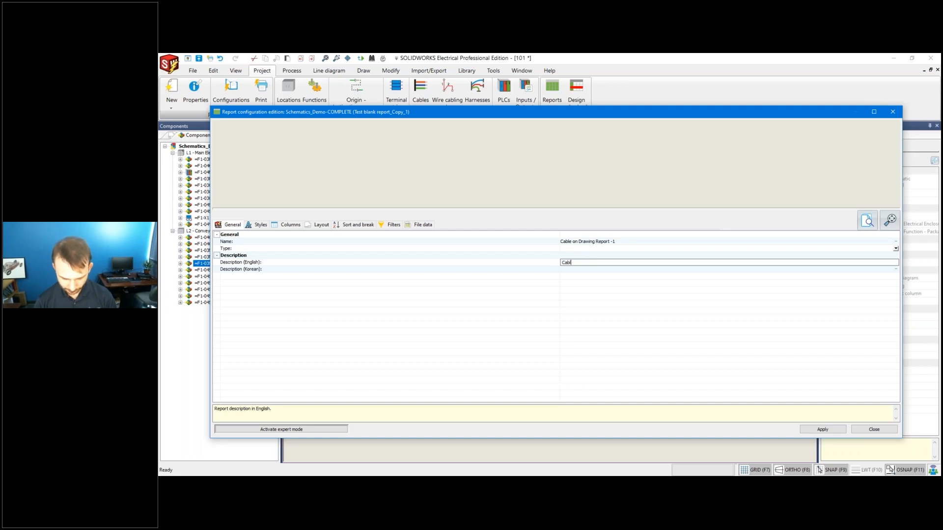
pyautogui.write('es on Drawings')
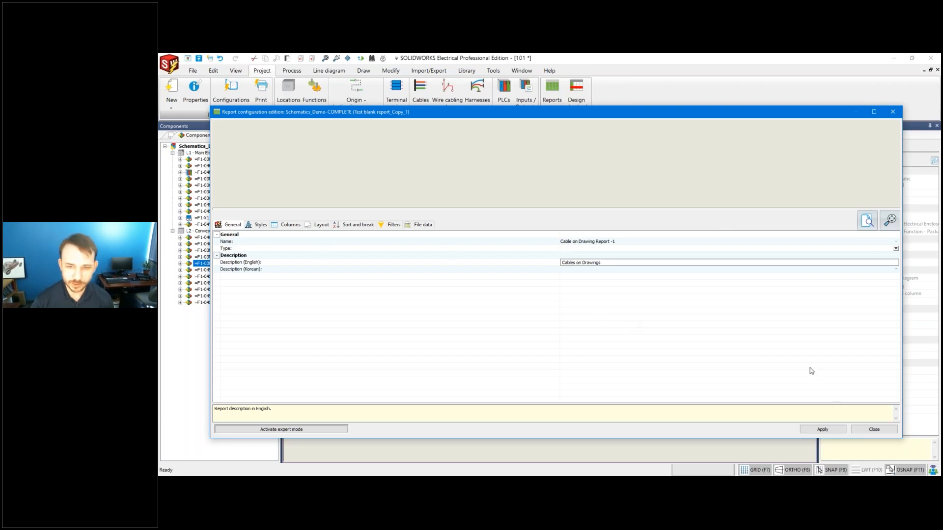
pyautogui.click(816, 430)
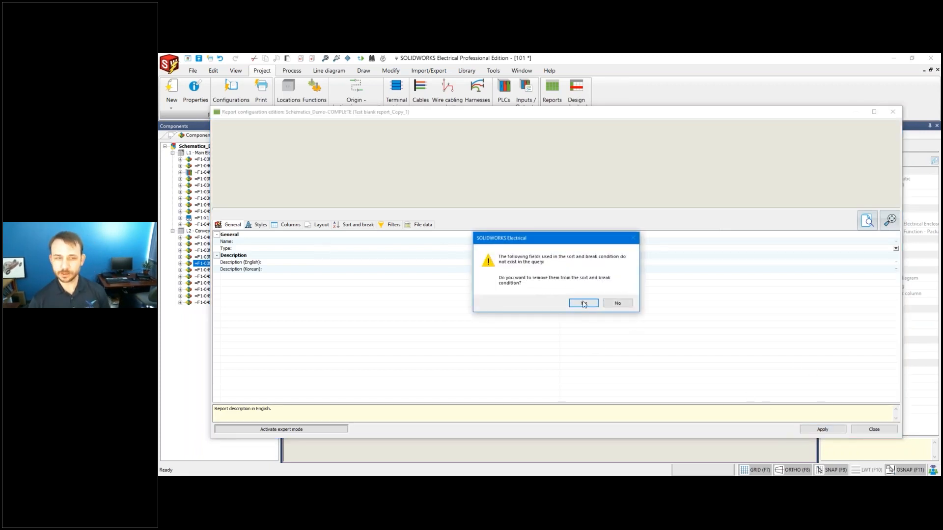
pyautogui.click(587, 303)
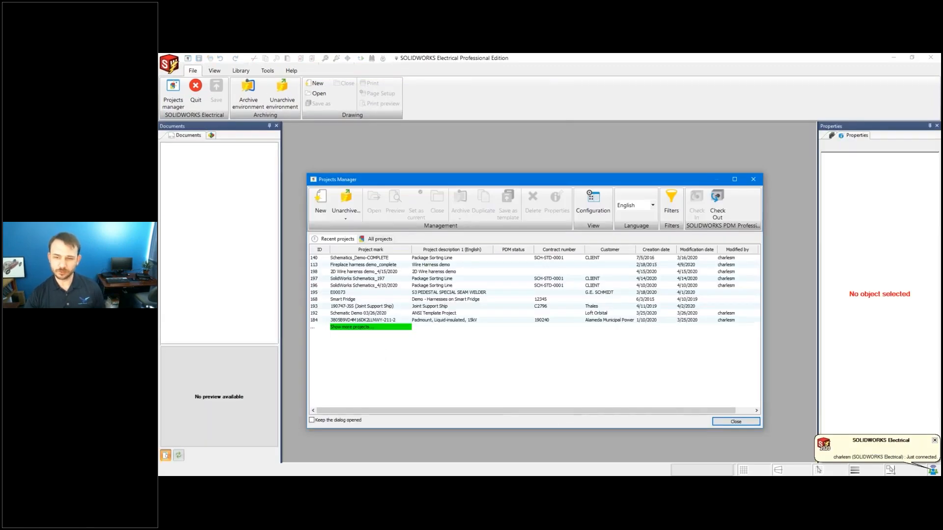
# Open Schematics_Demo-COMPLETE from Projects Manager and reopen its last drawing, 101.
pyautogui.click(371, 258)
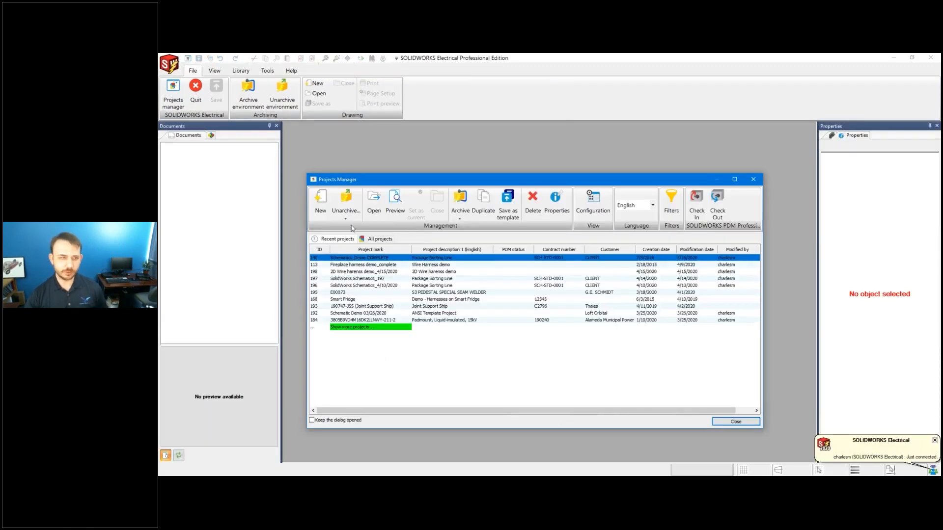
pyautogui.click(373, 203)
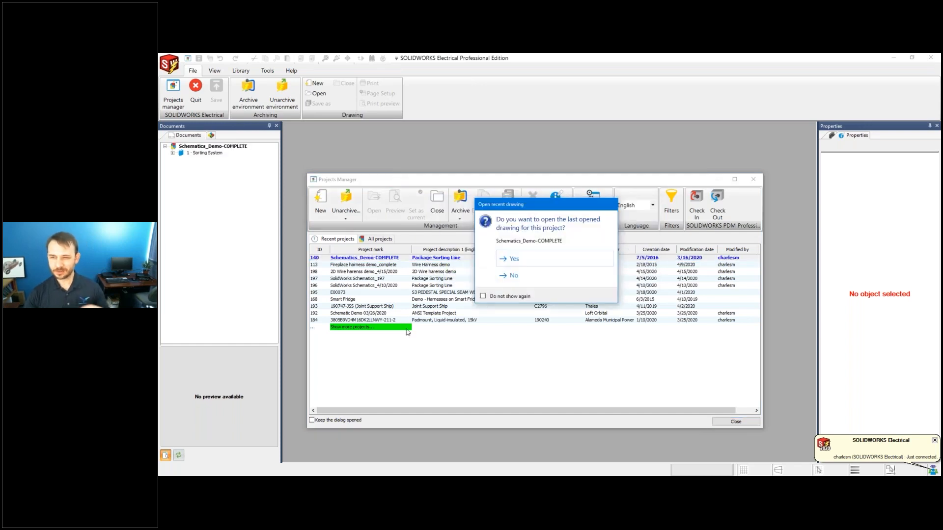
pyautogui.click(514, 264)
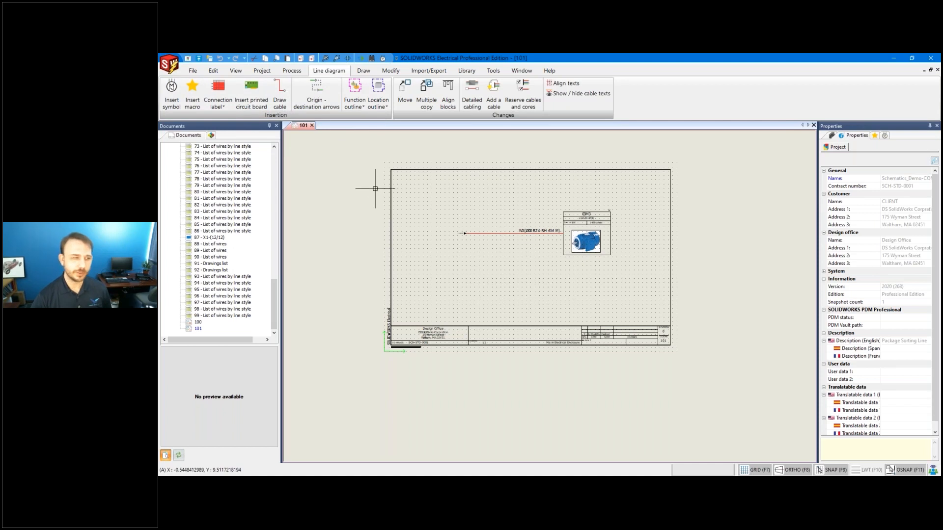
pyautogui.scroll(20, 233, 217)
pyautogui.scroll(1, 233, 217)
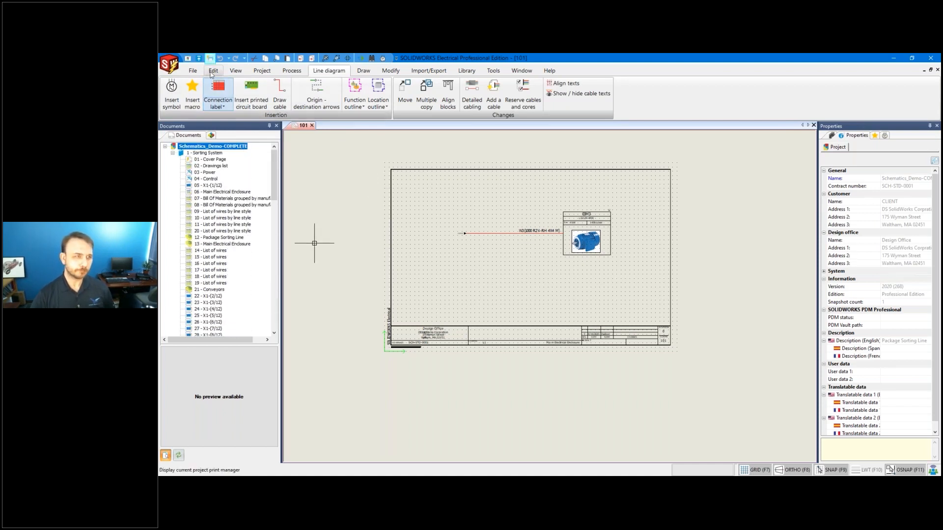
pyautogui.click(261, 70)
# Open the Cable on Drawing Report -1 configuration's properties from Report configurations management.
pyautogui.click(231, 104)
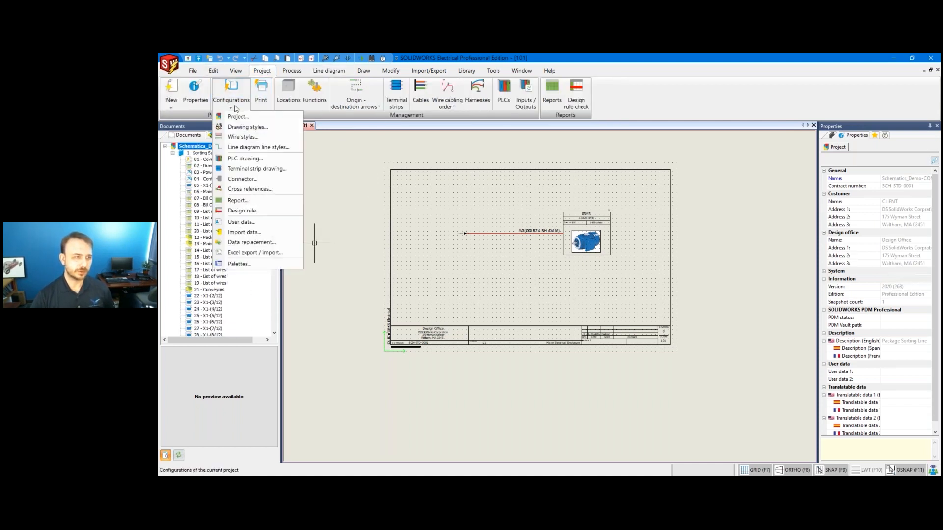
pyautogui.click(241, 201)
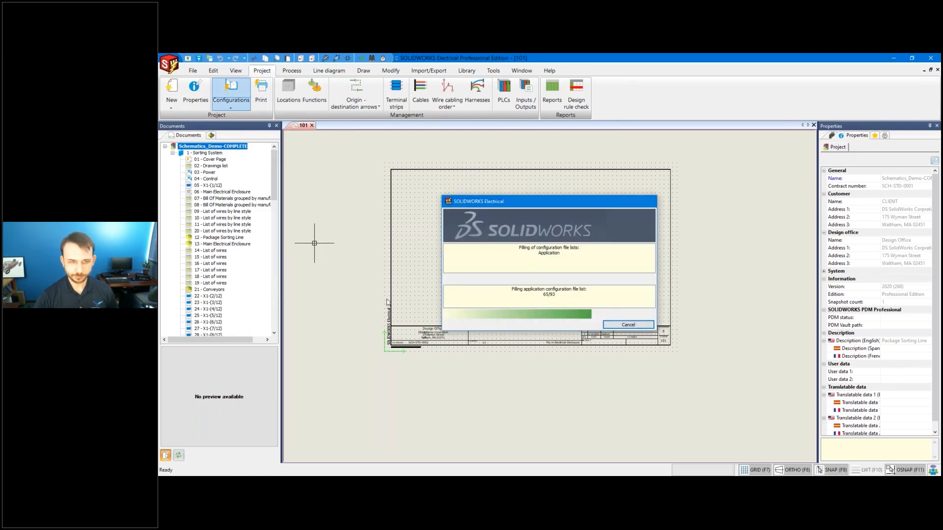
pyautogui.scroll(-2, 437, 295)
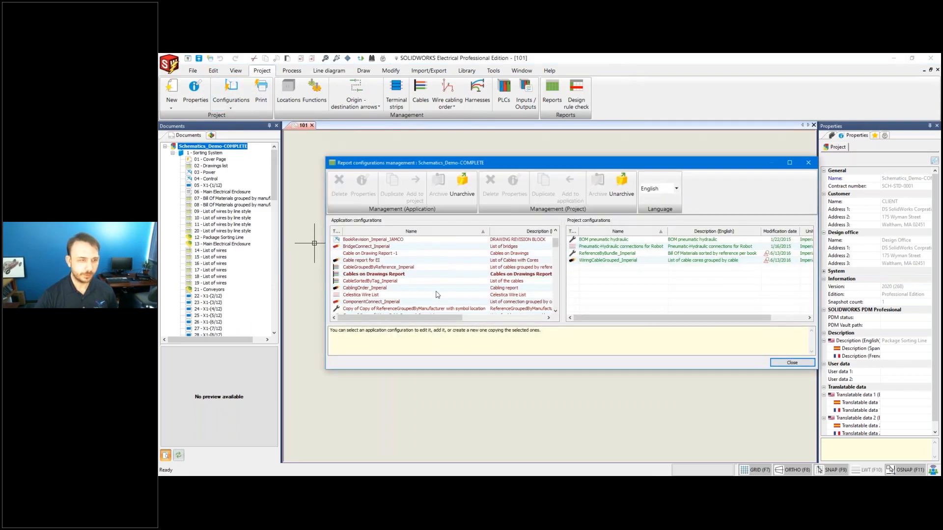
pyautogui.click(395, 254)
pyautogui.click(361, 185)
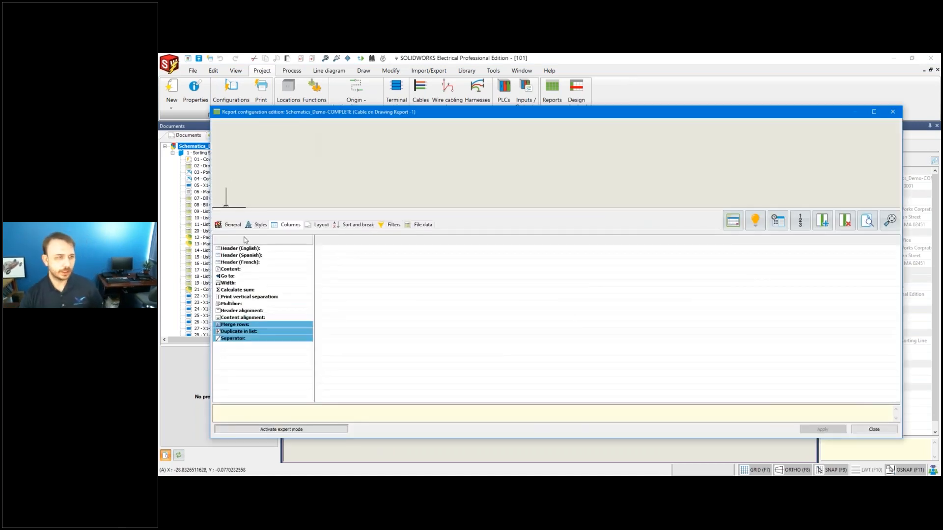
# Set the report's General Type to Cable.
pyautogui.click(235, 249)
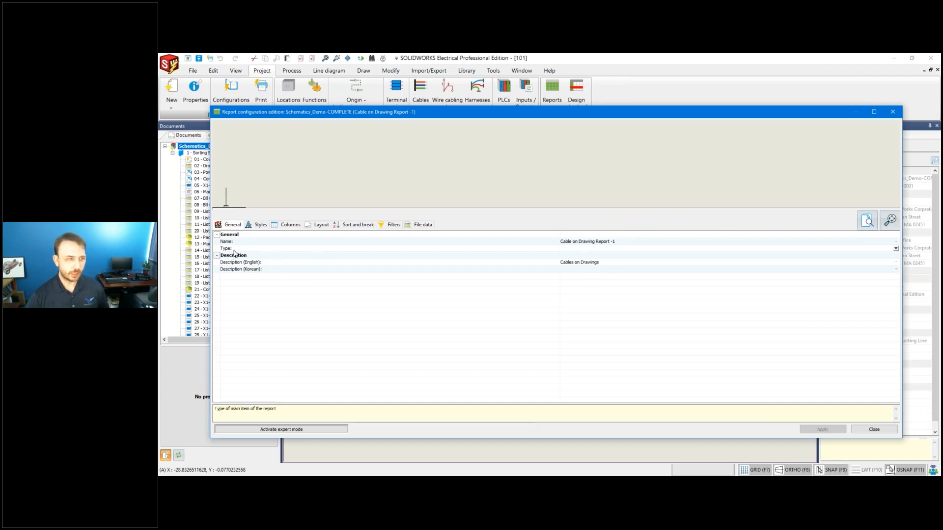
pyautogui.click(896, 249)
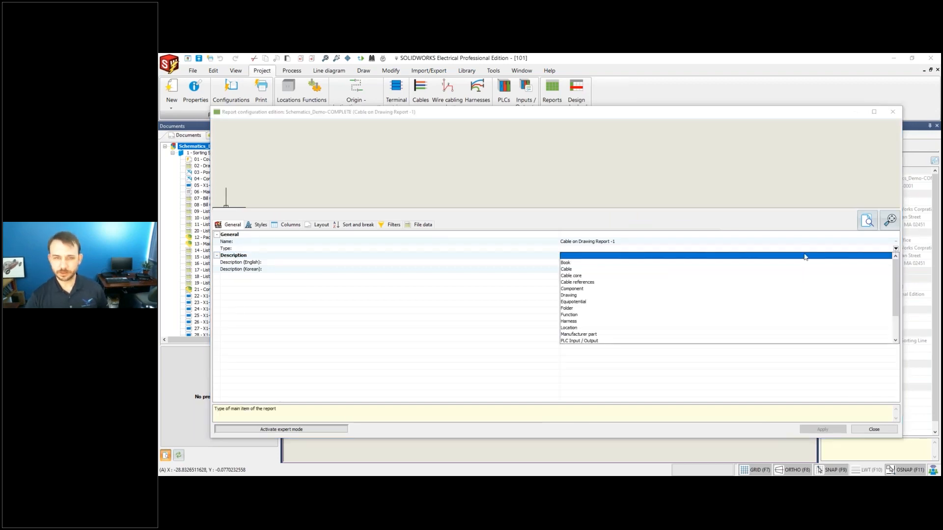
pyautogui.click(584, 270)
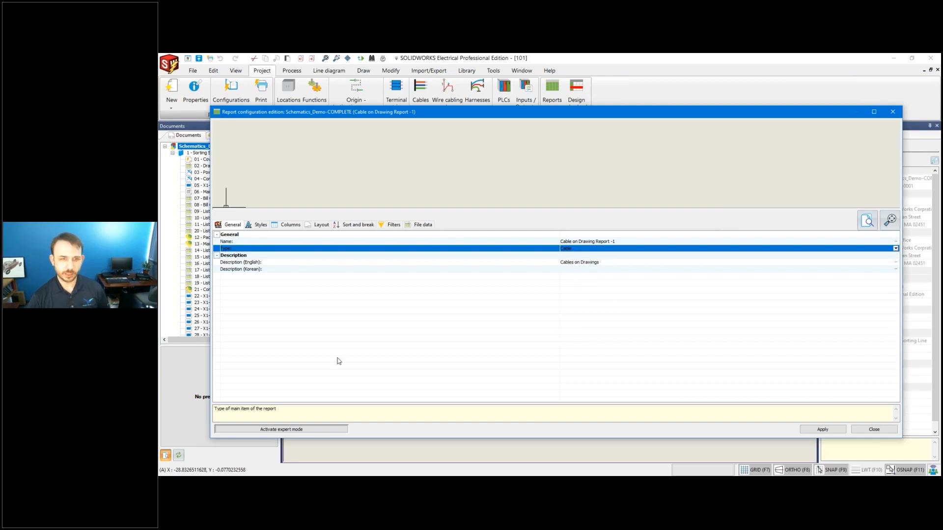
# Review the report's text styles and columns, then switch it to expert mode.
pyautogui.click(259, 225)
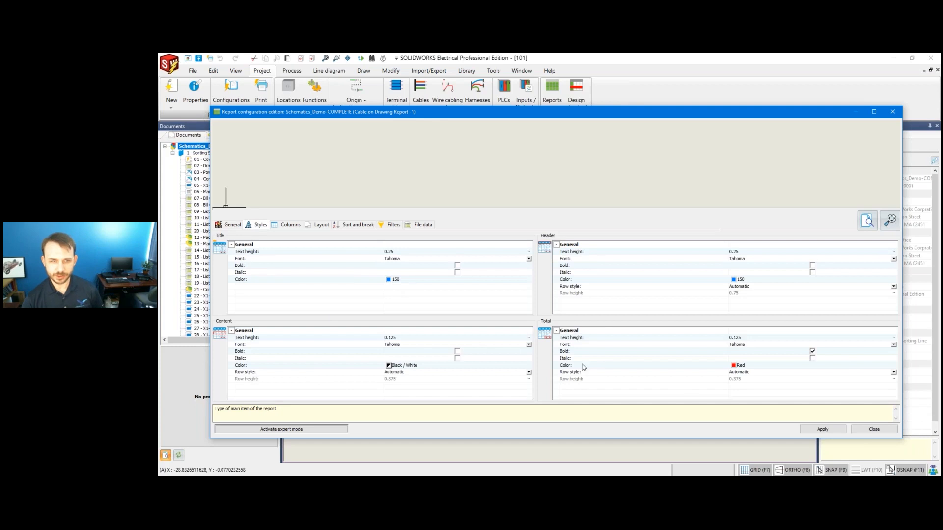
pyautogui.click(290, 226)
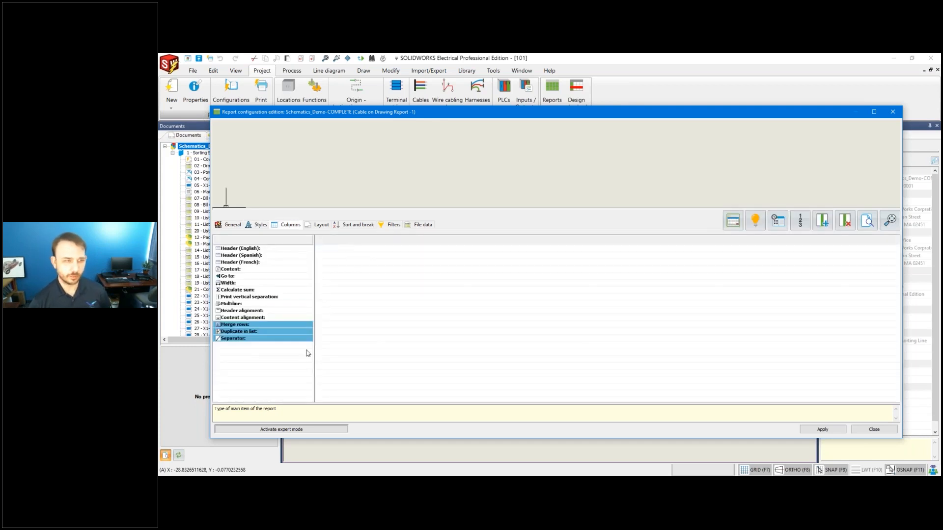
pyautogui.click(310, 432)
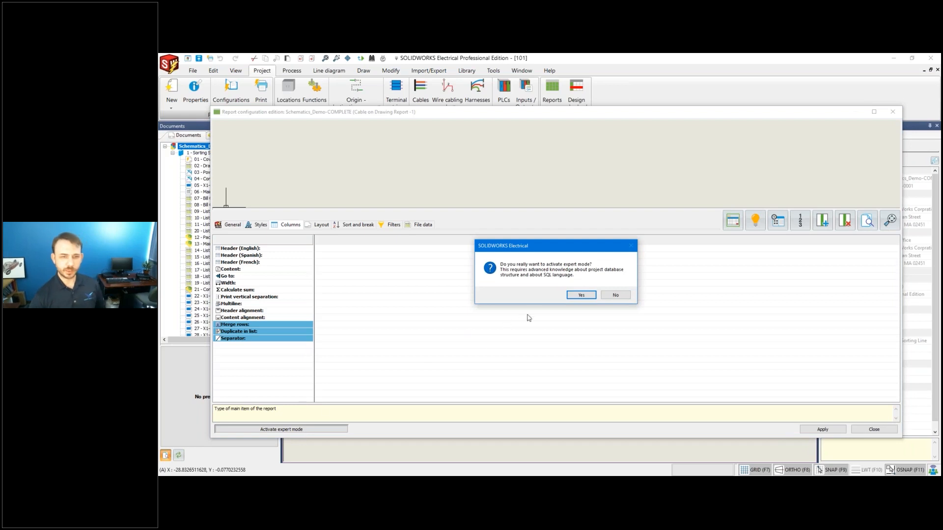
pyautogui.click(581, 295)
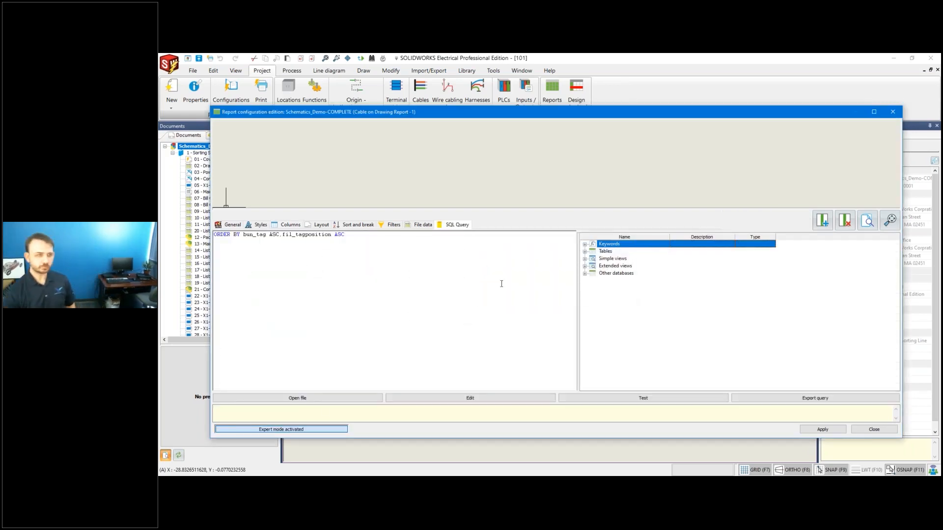
# Remove the bun_tag and fil_tagposition sort and break conditions, then show the SQL Query tab.
pyautogui.click(347, 224)
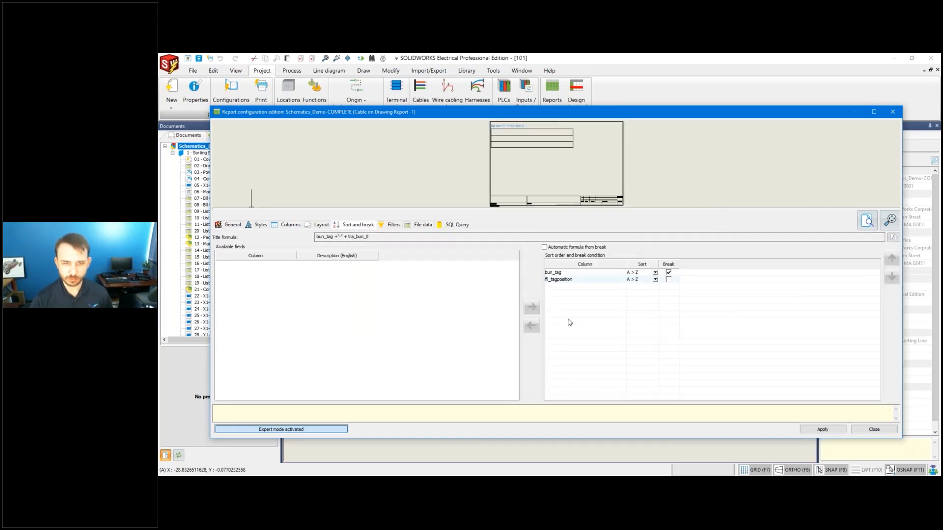
pyautogui.click(669, 272)
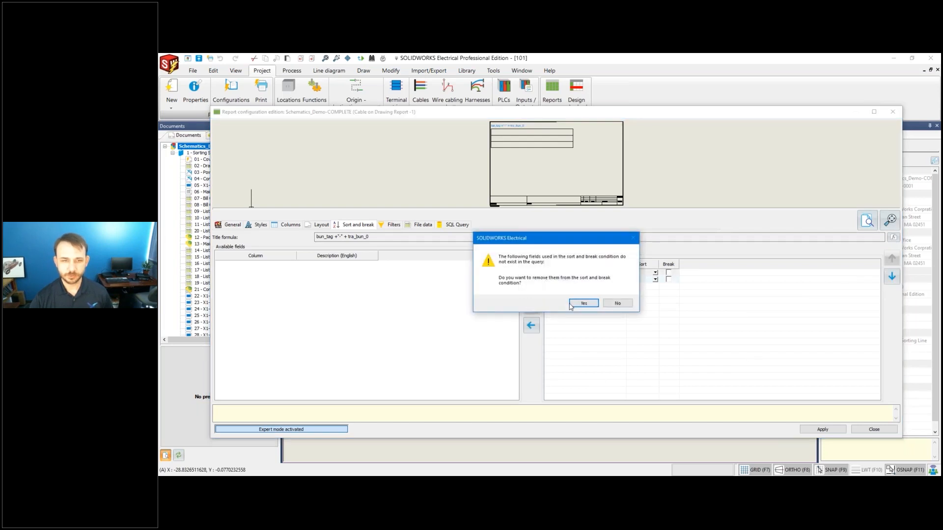
pyautogui.click(570, 304)
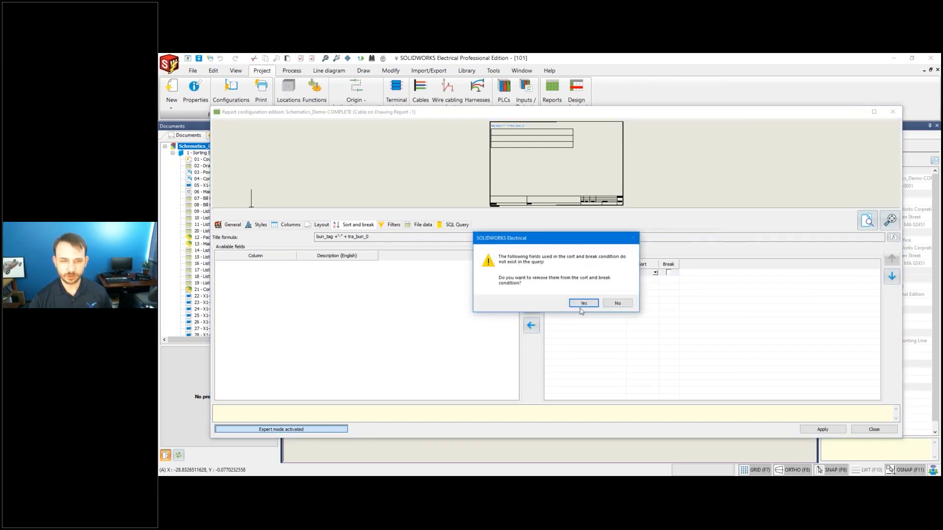
pyautogui.click(582, 303)
pyautogui.click(575, 273)
pyautogui.click(531, 325)
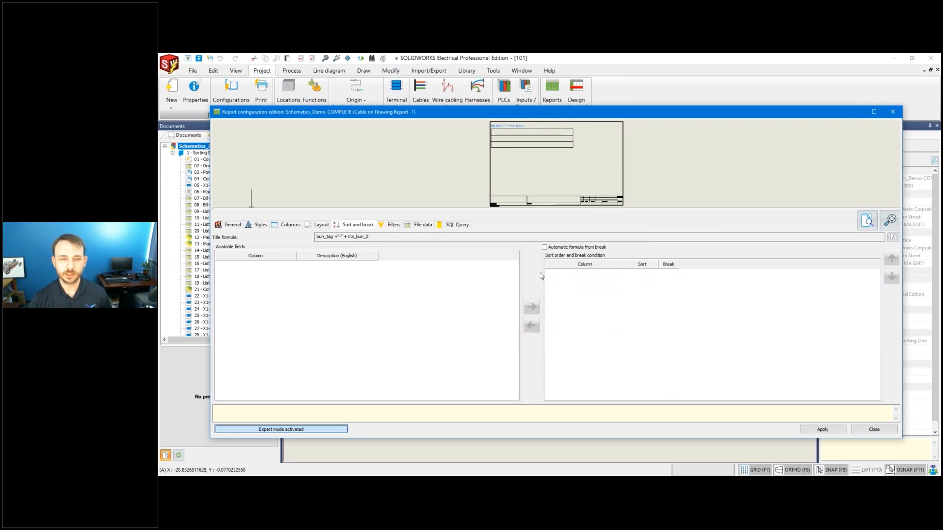
pyautogui.click(454, 225)
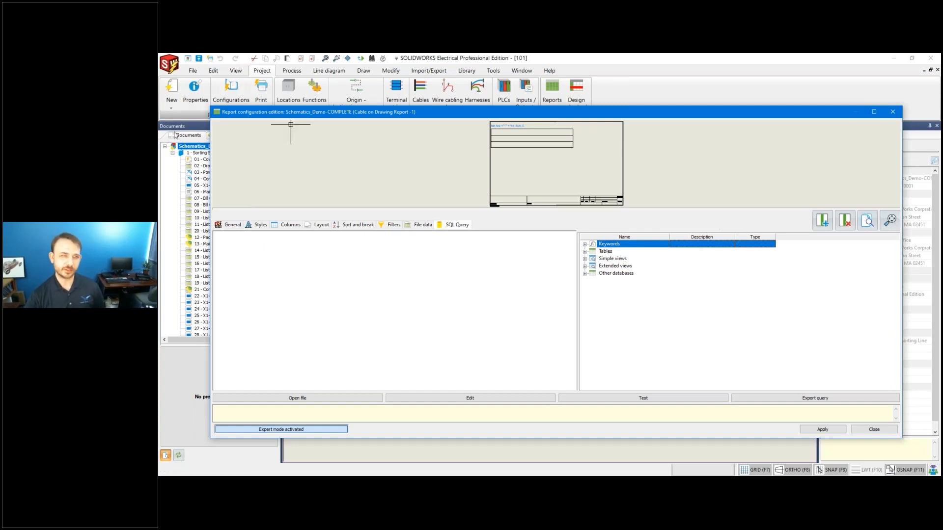
# Move the dialogs aside to check cable W3 on drawing 101, then restore the report editor.
pyautogui.click(165, 178)
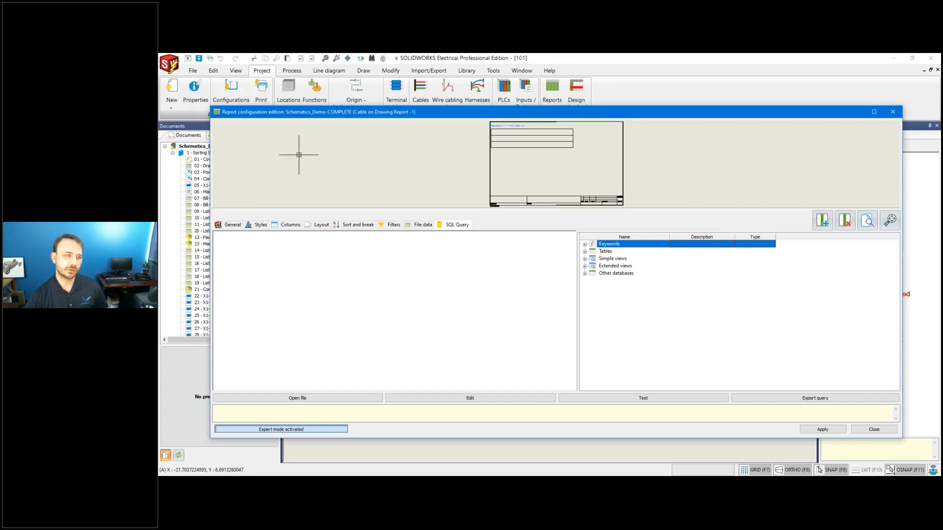
pyautogui.moveTo(456, 115); pyautogui.dragTo(554, 332)
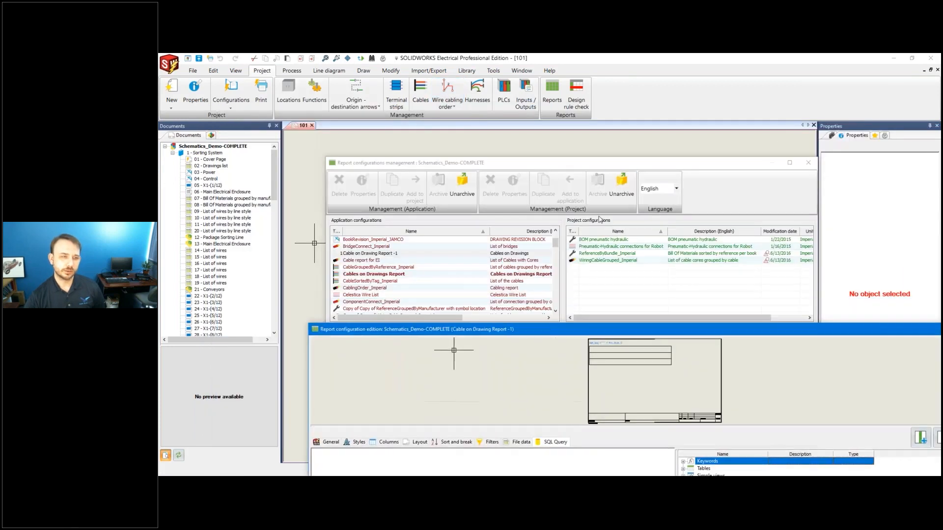
pyautogui.moveTo(720, 162)
pyautogui.mouseDown()
pyautogui.moveTo(742, 235)
pyautogui.moveTo(760, 382)
pyautogui.mouseUp()
pyautogui.click(506, 234)
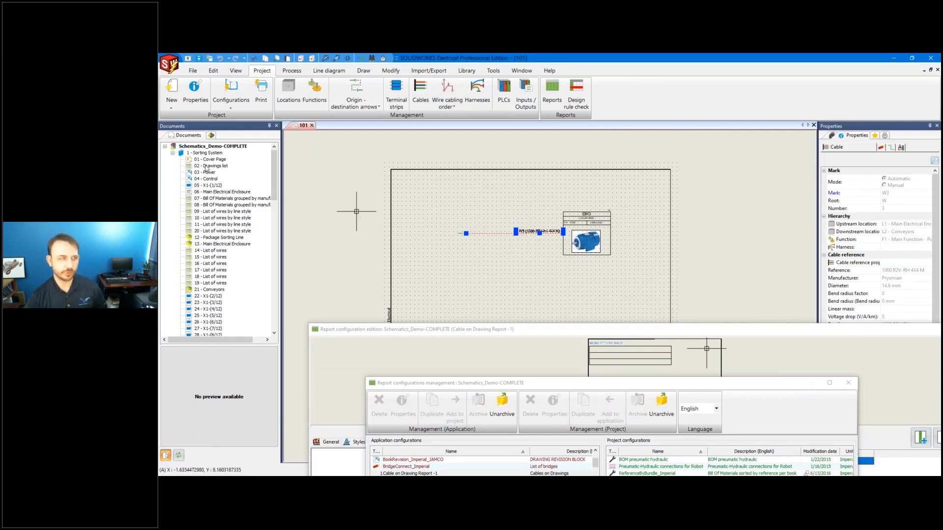
pyautogui.click(641, 334)
pyautogui.moveTo(641, 335); pyautogui.dragTo(545, 124)
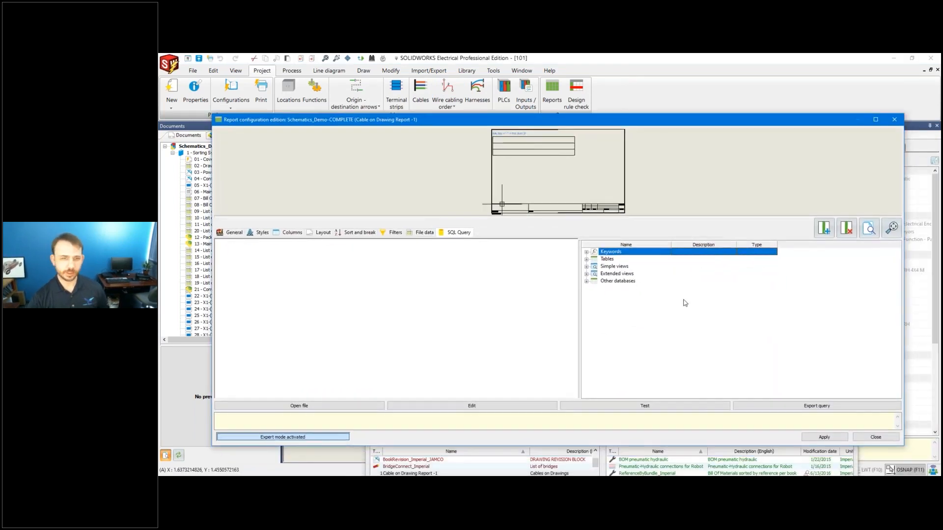
# Expand Extended views > vew_cable_ex to show the tew_cable and tew_cablewire field groups.
pyautogui.click(613, 274)
pyautogui.click(586, 274)
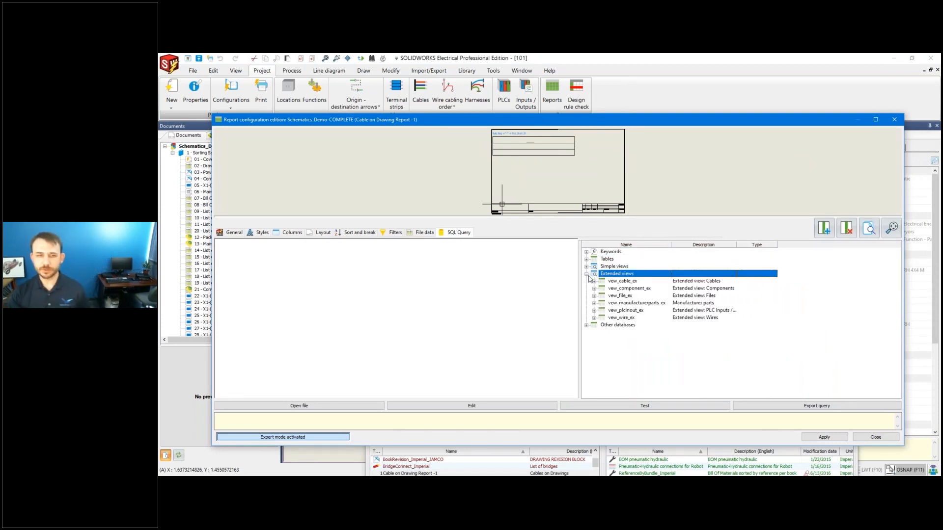
pyautogui.click(615, 319)
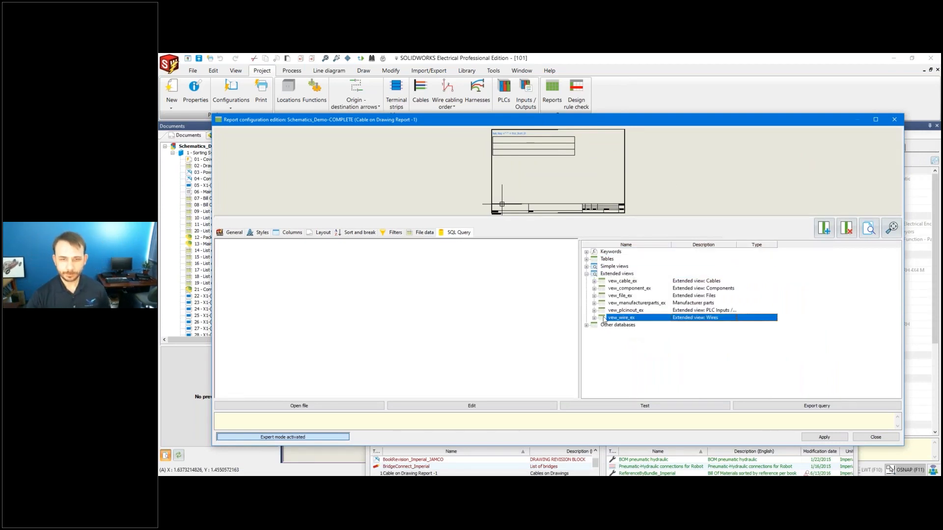
pyautogui.click(594, 282)
pyautogui.click(621, 289)
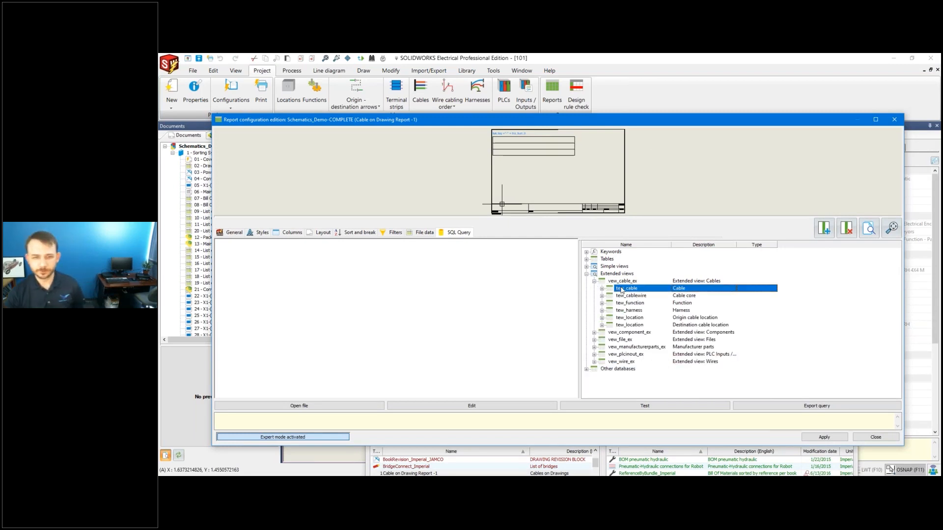
pyautogui.click(603, 288)
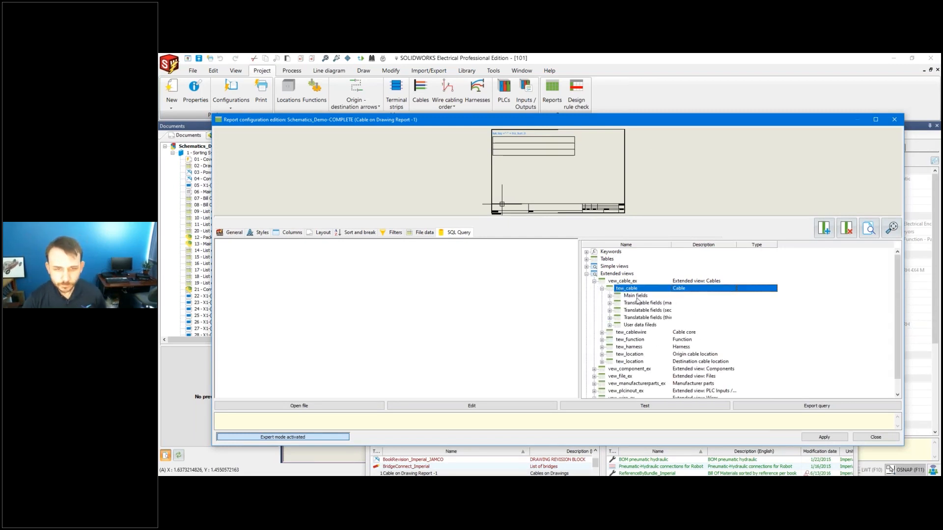
pyautogui.click(647, 333)
pyautogui.click(601, 333)
pyautogui.scroll(-2, 639, 323)
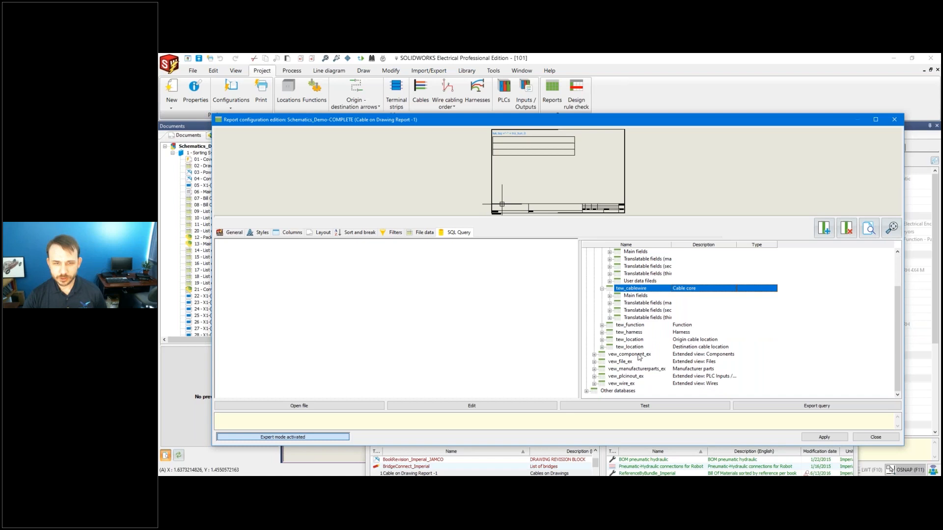
pyautogui.scroll(2, 648, 308)
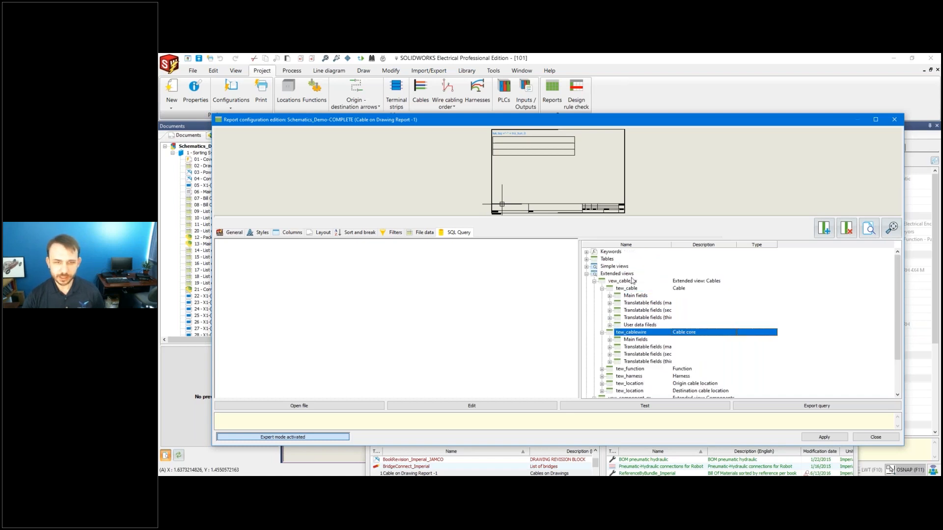
pyautogui.scroll(-2, 648, 339)
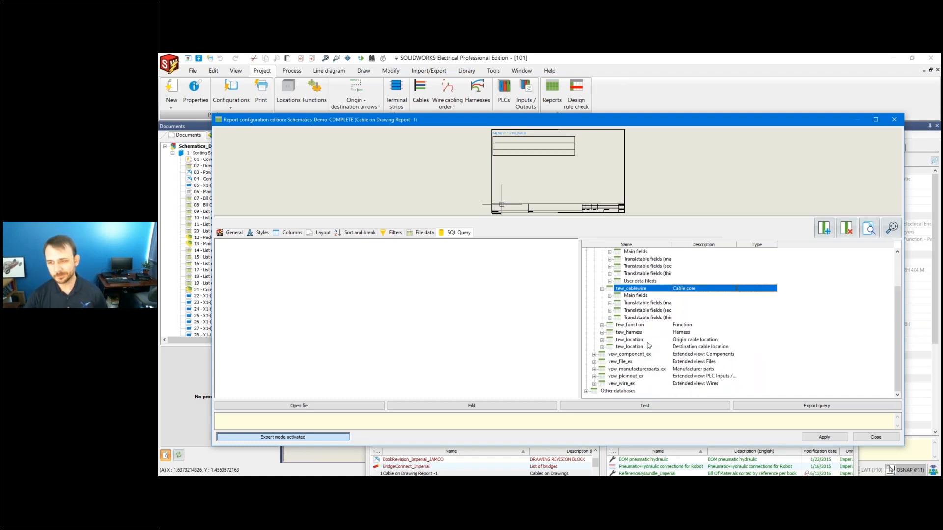
pyautogui.scroll(2, 609, 265)
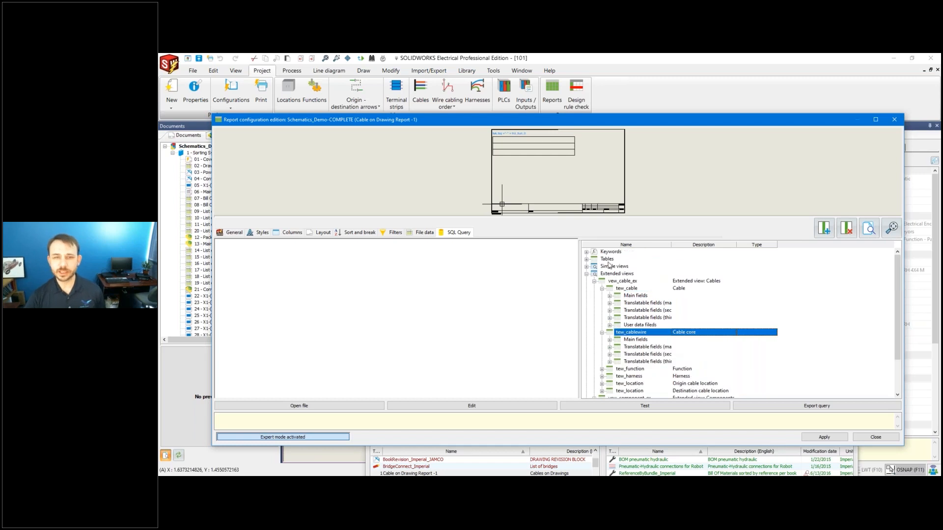
# Expand tew_line in the tables list, widen descriptions, and inspect lin_id and lin_sym_id_label.
pyautogui.click(587, 258)
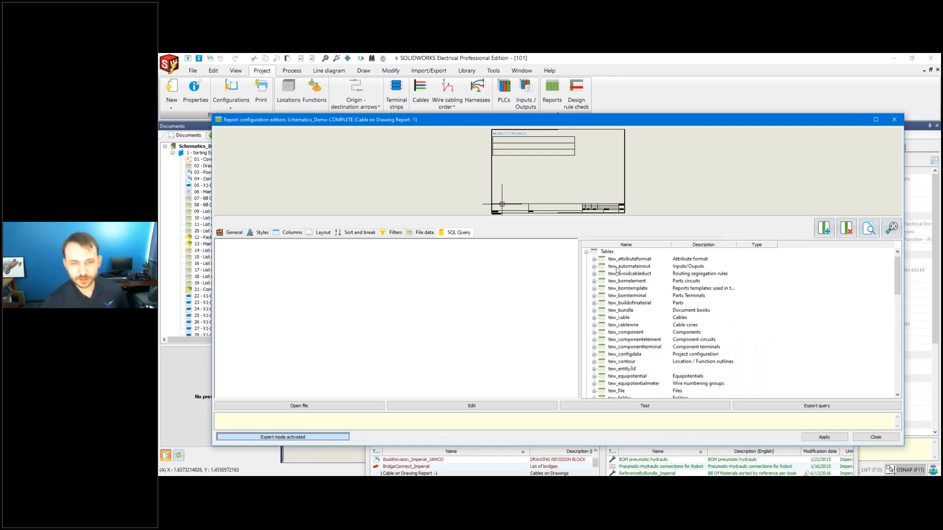
pyautogui.scroll(-12, 638, 305)
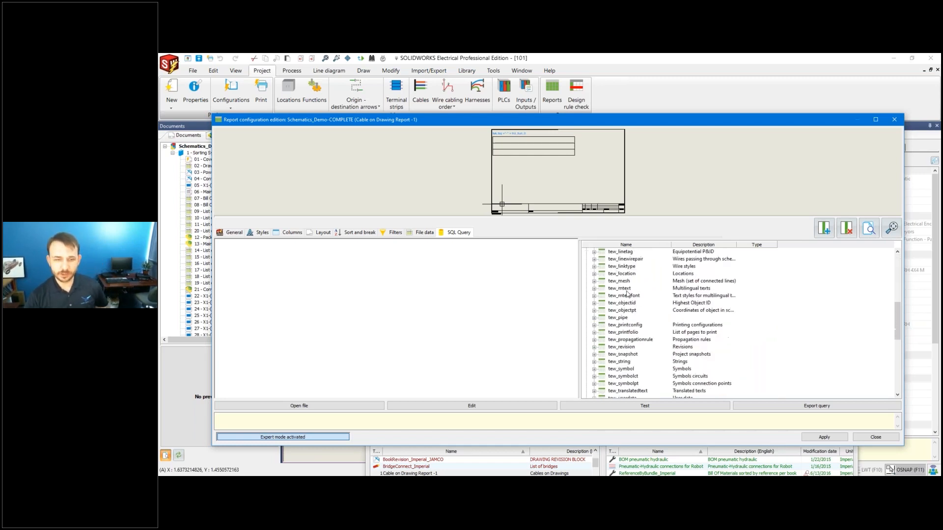
pyautogui.scroll(2, 656, 344)
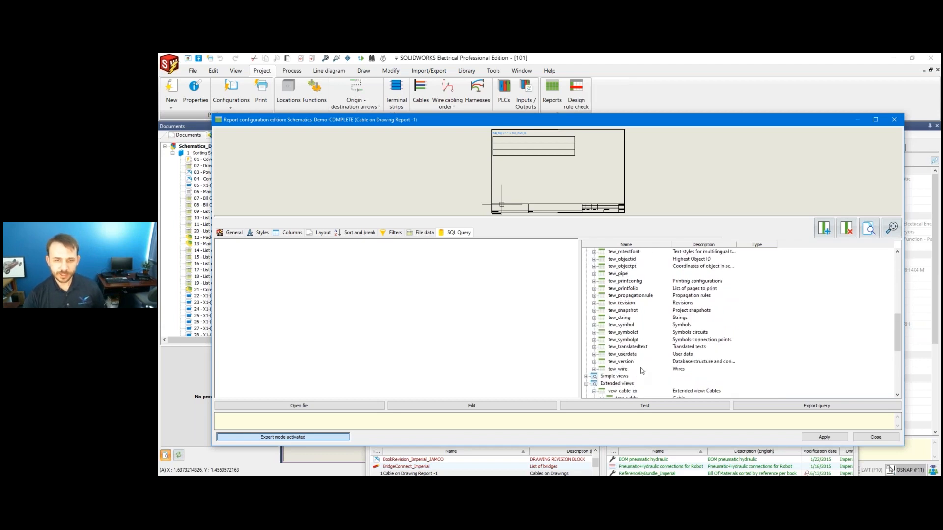
pyautogui.scroll(2, 642, 369)
pyautogui.scroll(2, 646, 367)
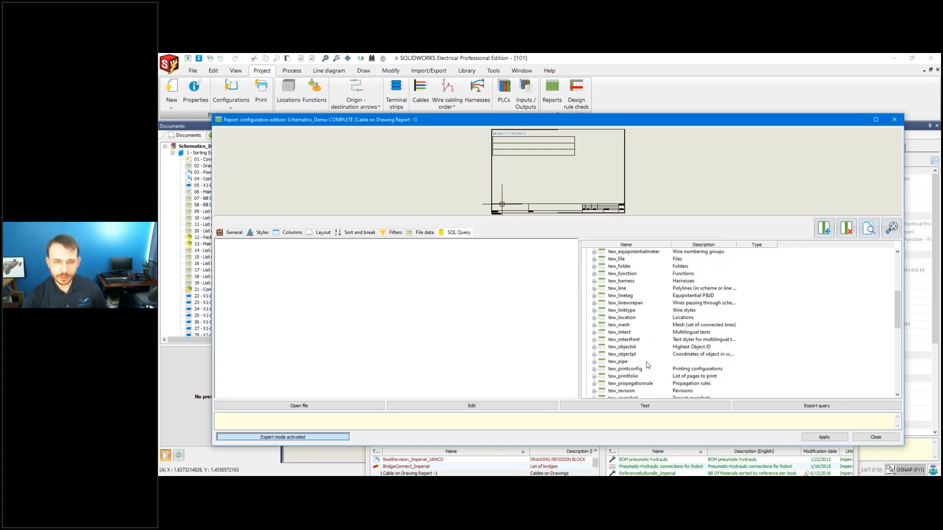
pyautogui.click(617, 289)
pyautogui.moveTo(736, 245); pyautogui.dragTo(784, 244)
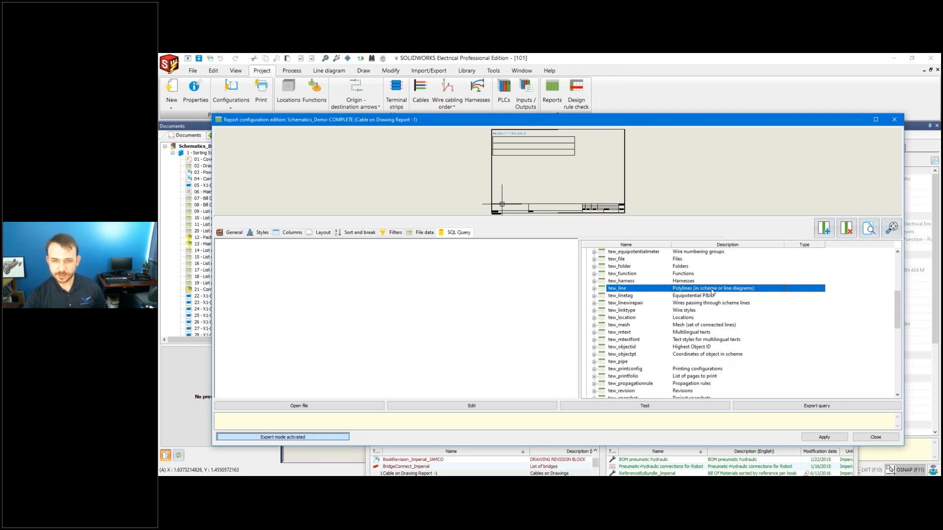
pyautogui.click(594, 290)
pyautogui.click(637, 260)
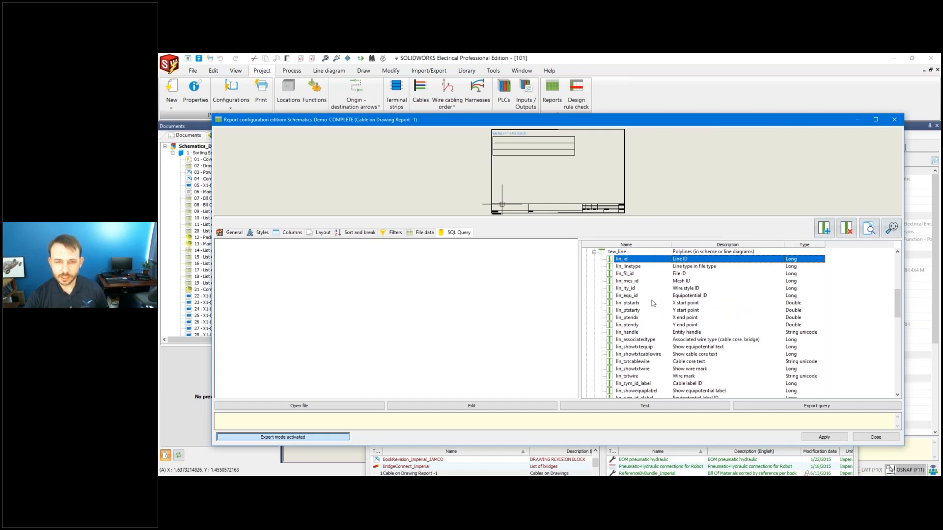
pyautogui.scroll(-2, 653, 304)
pyautogui.click(639, 340)
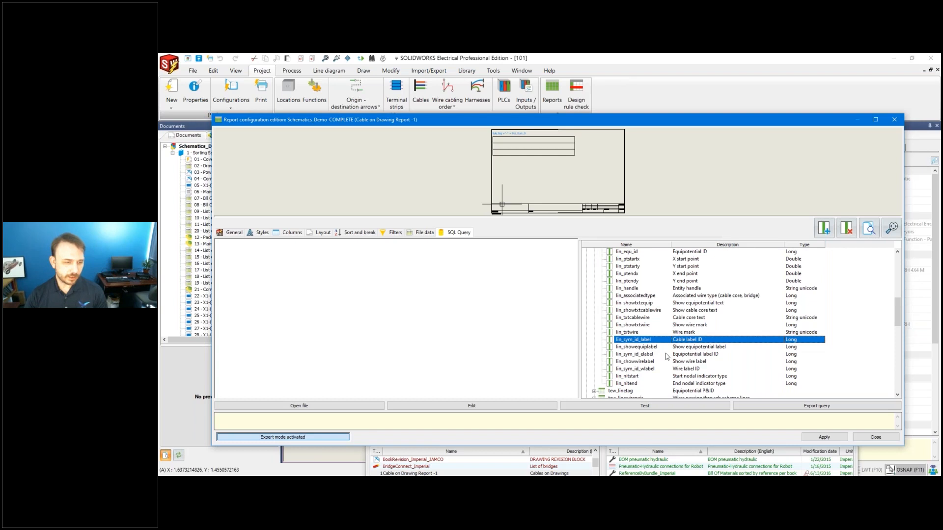
pyautogui.click(329, 484)
# In SQL Server Management Studio, run Select Top 1000 Rows on dbo.tew_line.
pyautogui.click(328, 448)
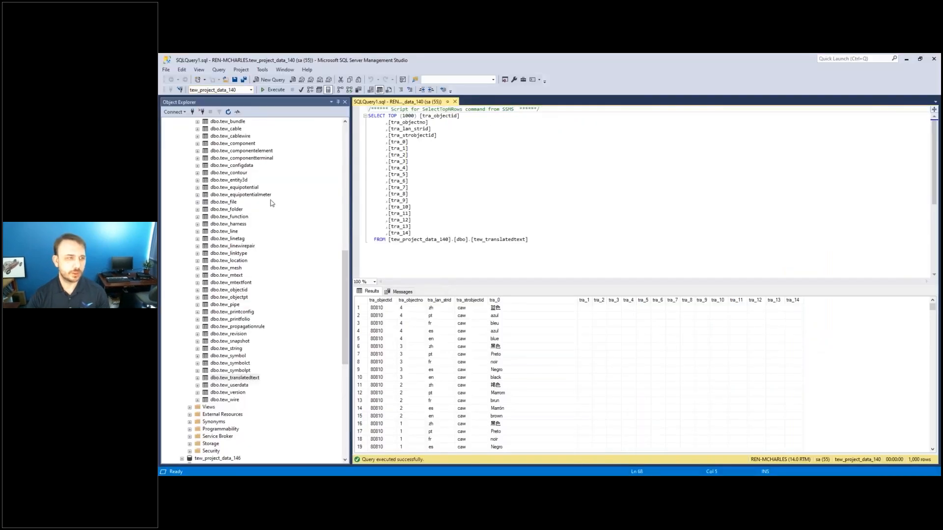
pyautogui.moveTo(345, 262)
pyautogui.mouseDown()
pyautogui.moveTo(353, 192)
pyautogui.moveTo(354, 265)
pyautogui.mouseUp()
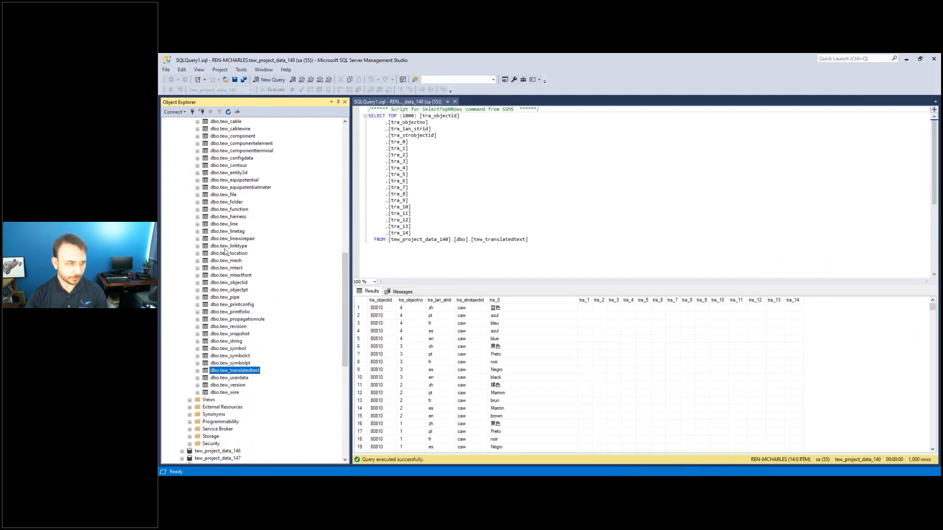
pyautogui.click(229, 225)
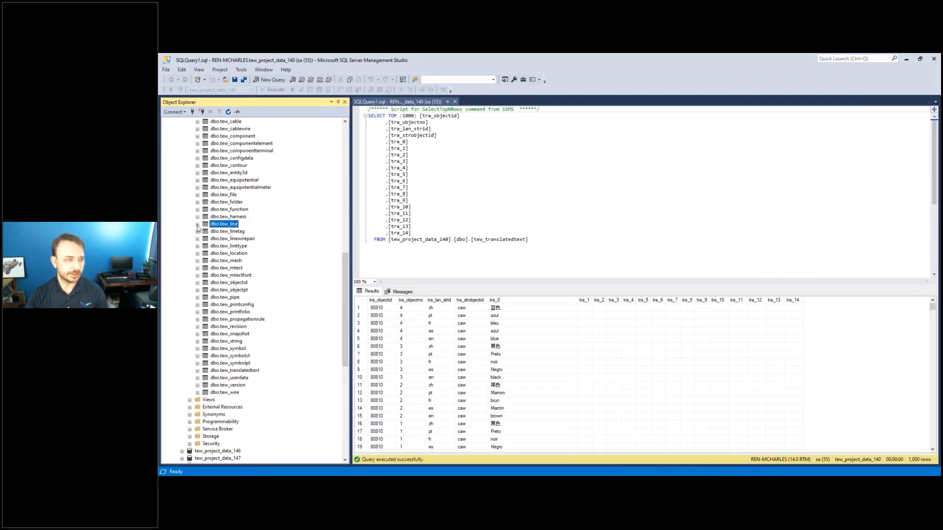
pyautogui.rightClick(216, 227)
pyautogui.click(258, 248)
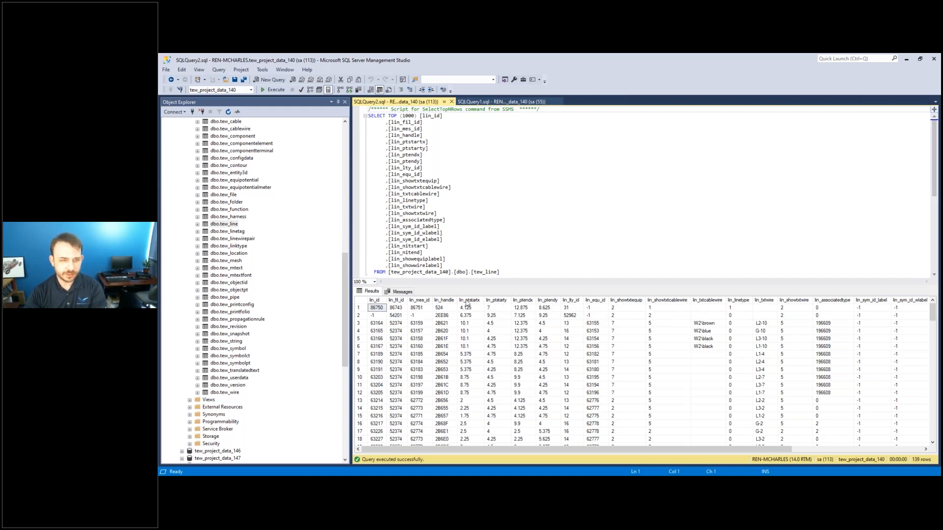
# Review the 139 result rows, focusing on lin_txtcablewire values such as W2:brown and W2:blue.
pyautogui.moveTo(626, 450); pyautogui.dragTo(799, 452)
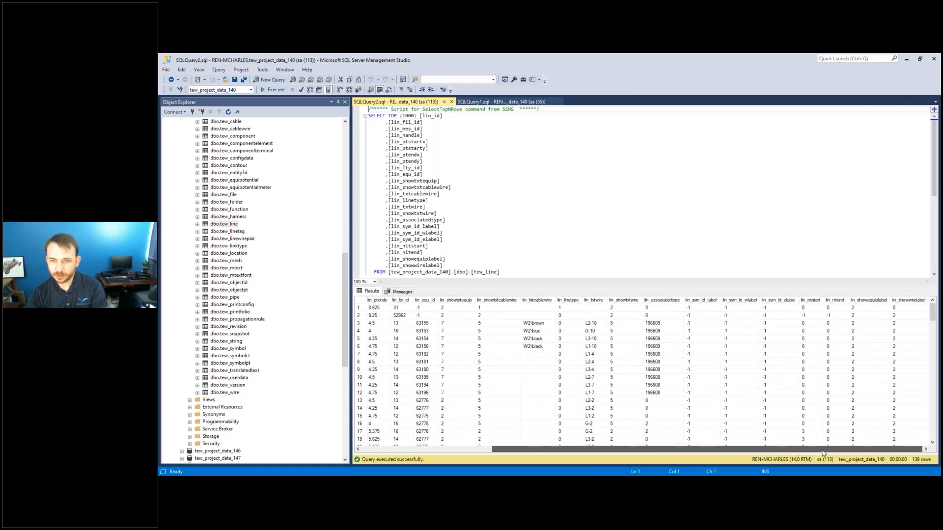
pyautogui.moveTo(778, 453); pyautogui.dragTo(653, 447)
pyautogui.scroll(-10, 719, 393)
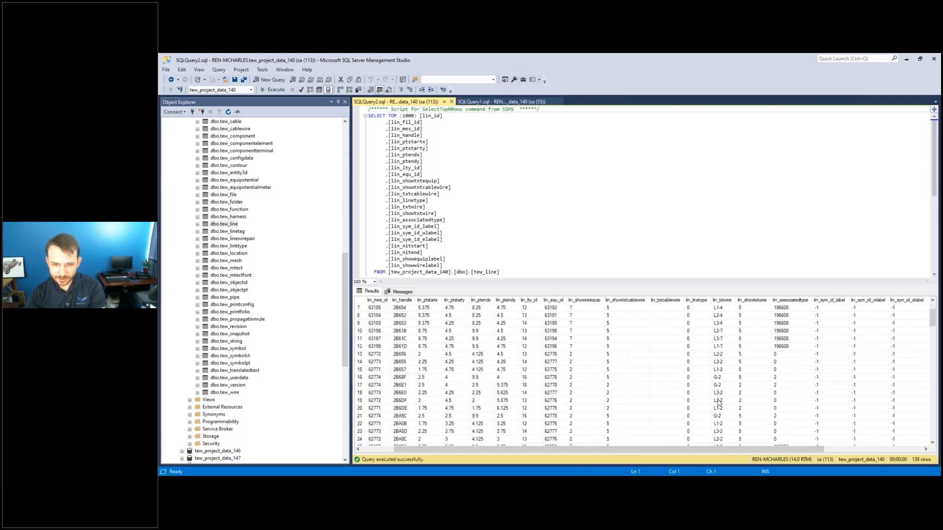
pyautogui.scroll(2, 720, 423)
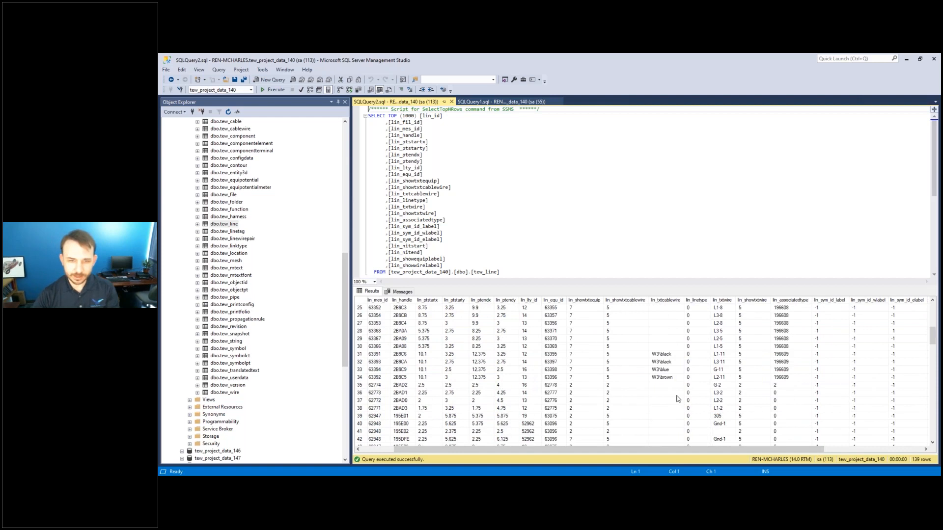
pyautogui.click(664, 300)
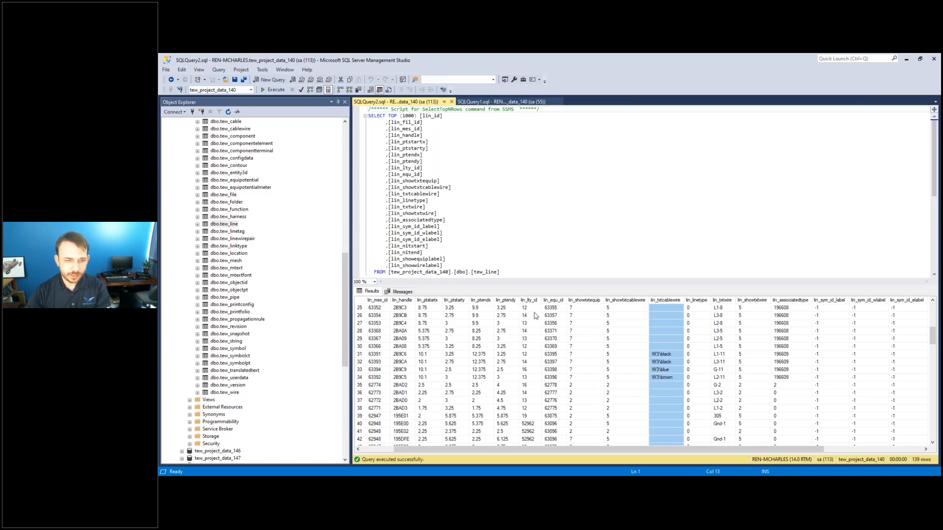
pyautogui.scroll(-14, 618, 354)
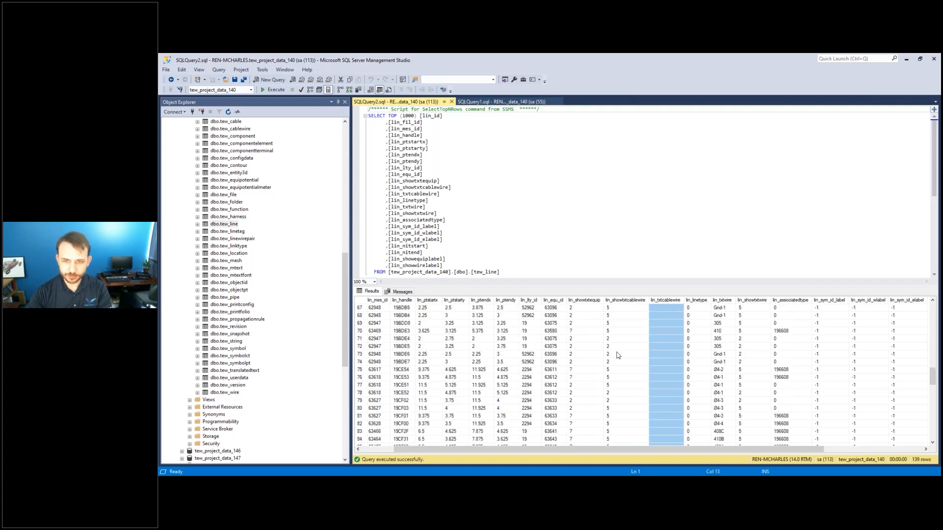
pyautogui.scroll(-6, 730, 342)
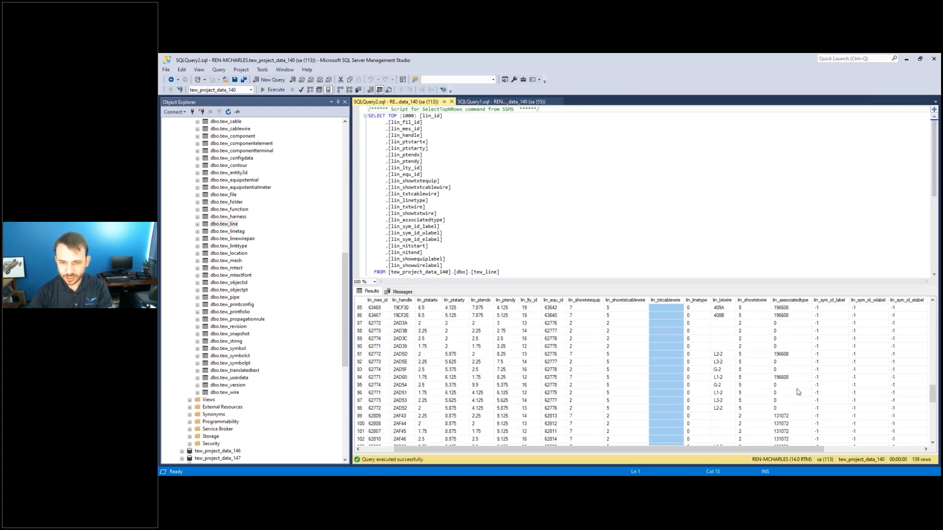
pyautogui.scroll(-6, 798, 392)
pyautogui.scroll(-6, 664, 404)
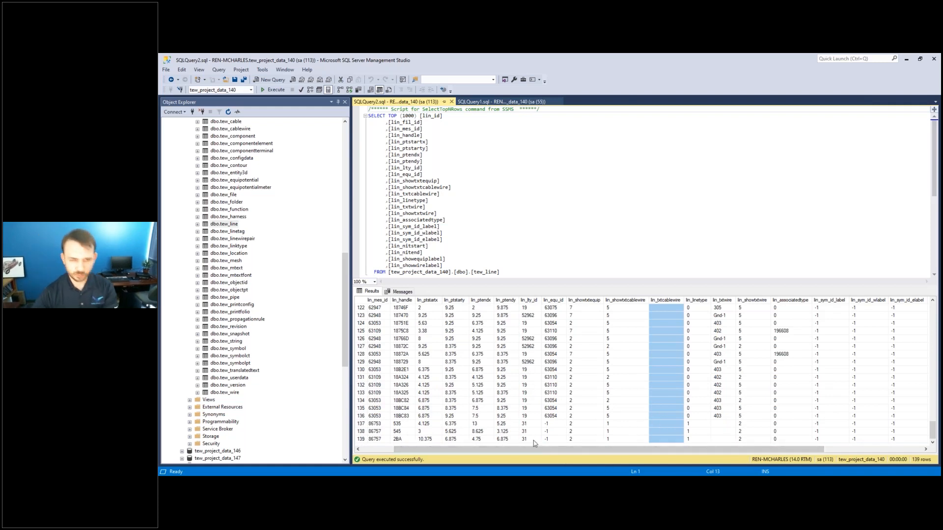
pyautogui.scroll(20, 559, 388)
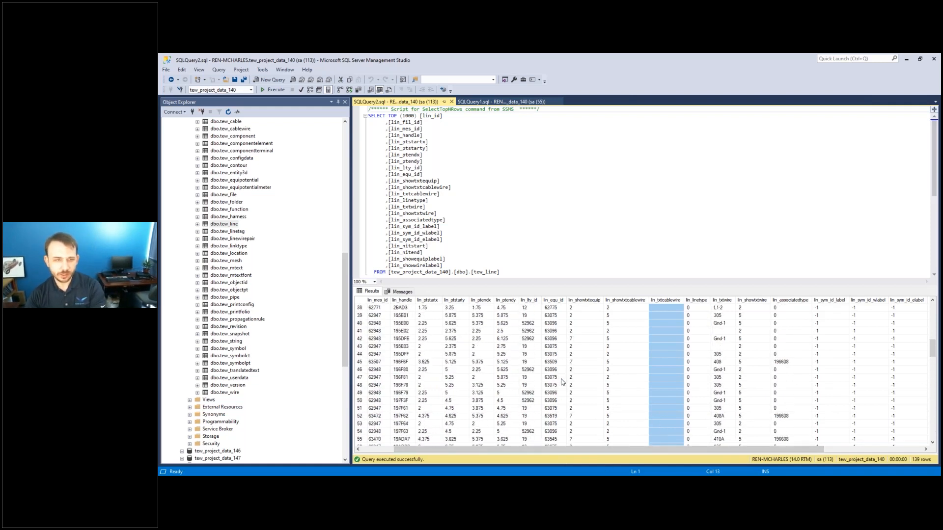
pyautogui.moveTo(649, 458); pyautogui.dragTo(747, 458)
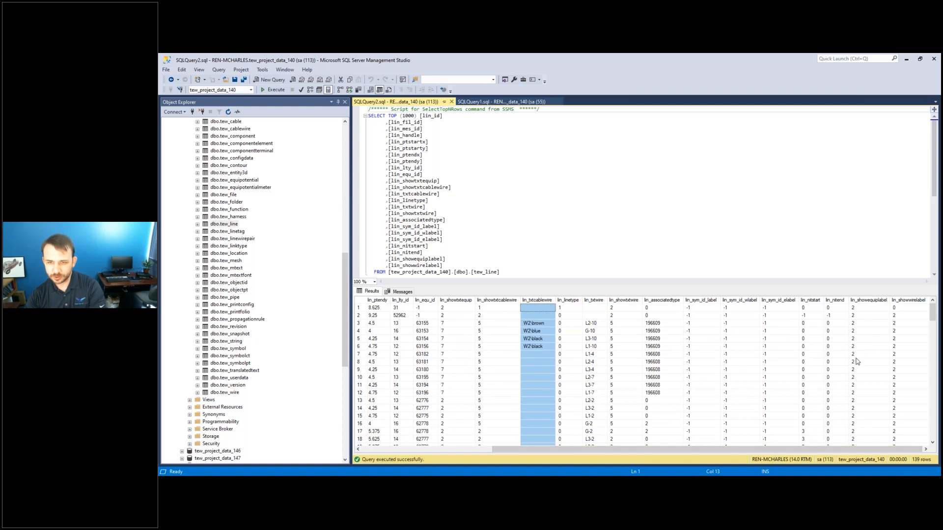
pyautogui.moveTo(848, 449); pyautogui.dragTo(717, 449)
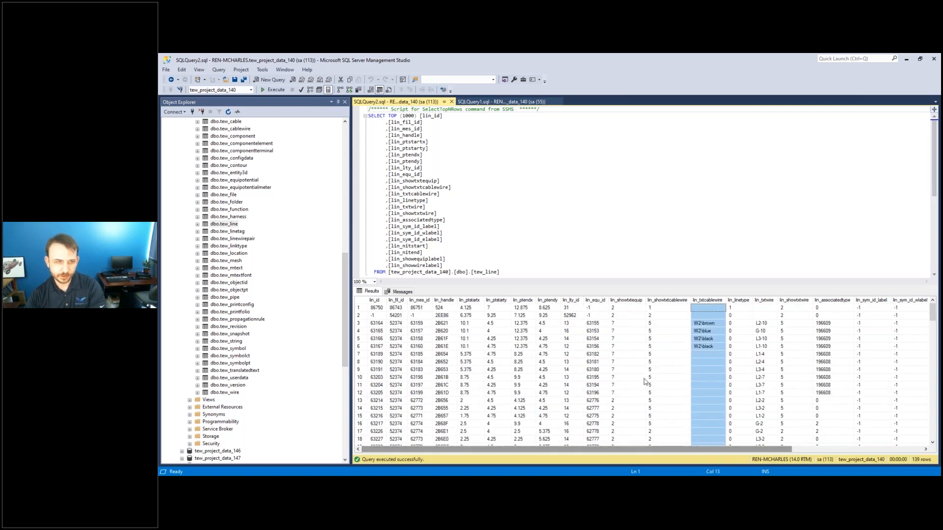
pyautogui.click(292, 476)
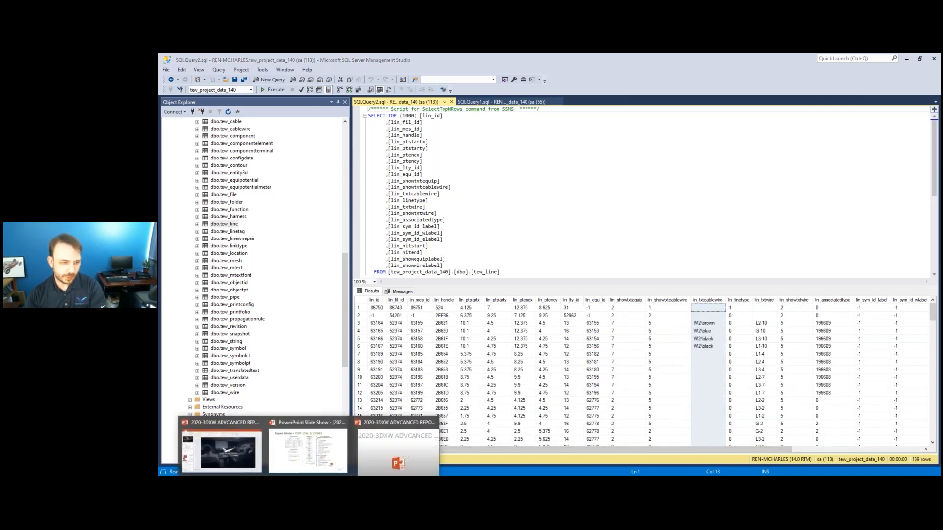
# Back in SOLIDWORKS Electrical, inspect tew_line's lin_fil_id (File ID) and lin_lty_id (Wire style ID) fields.
pyautogui.click(329, 476)
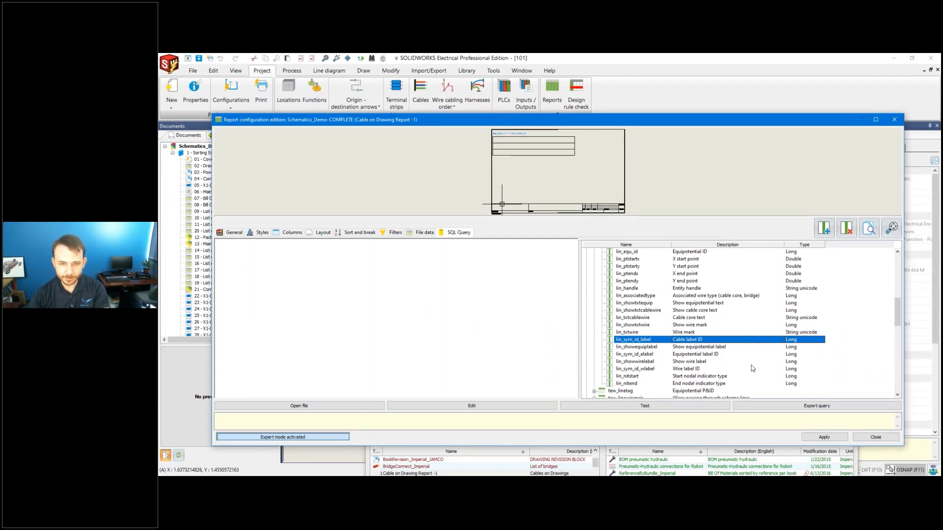
pyautogui.scroll(2, 751, 368)
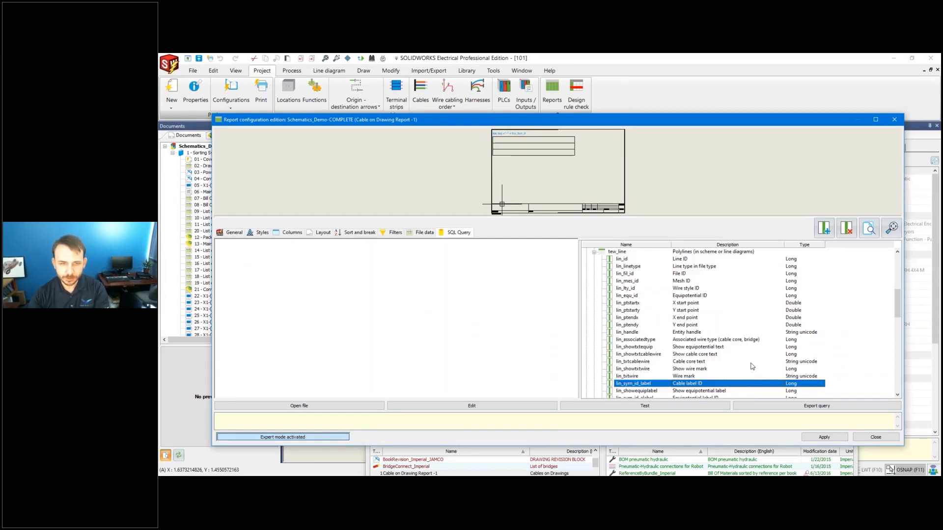
pyautogui.click(678, 275)
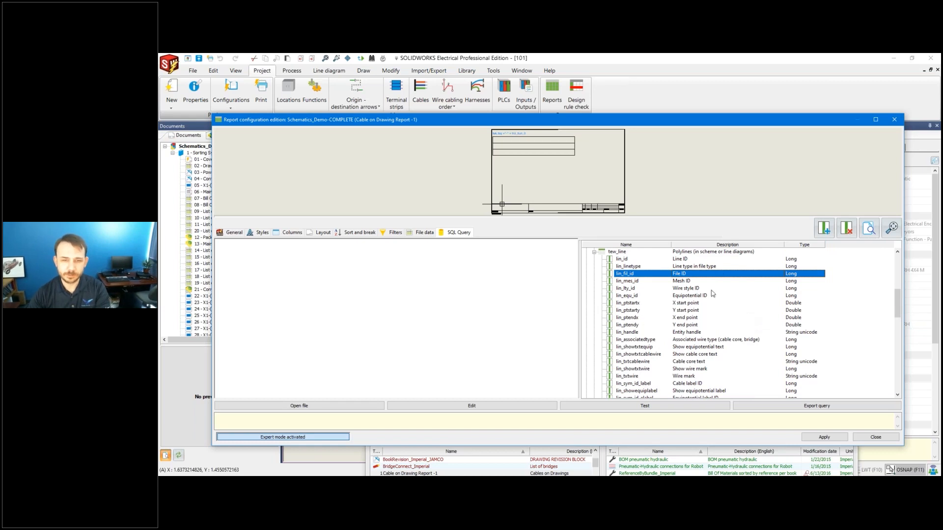
pyautogui.click(670, 290)
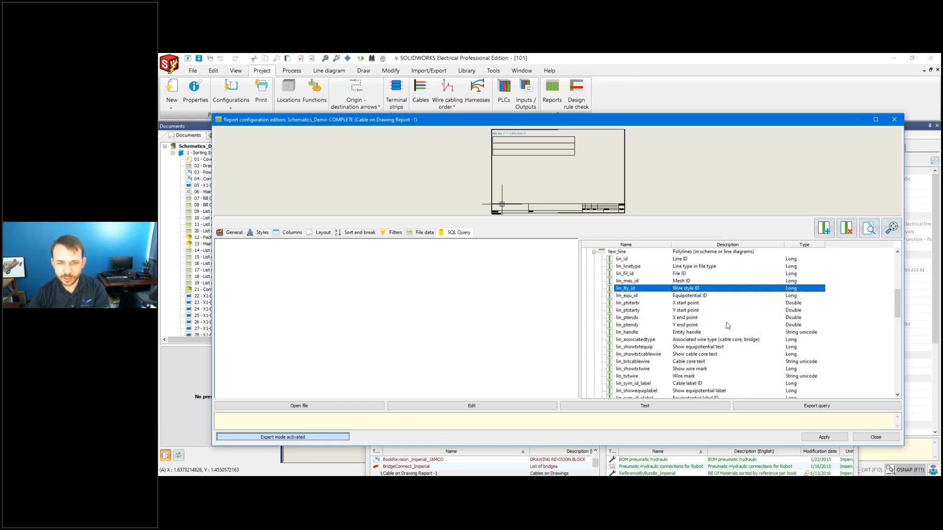
pyautogui.scroll(-4, 727, 326)
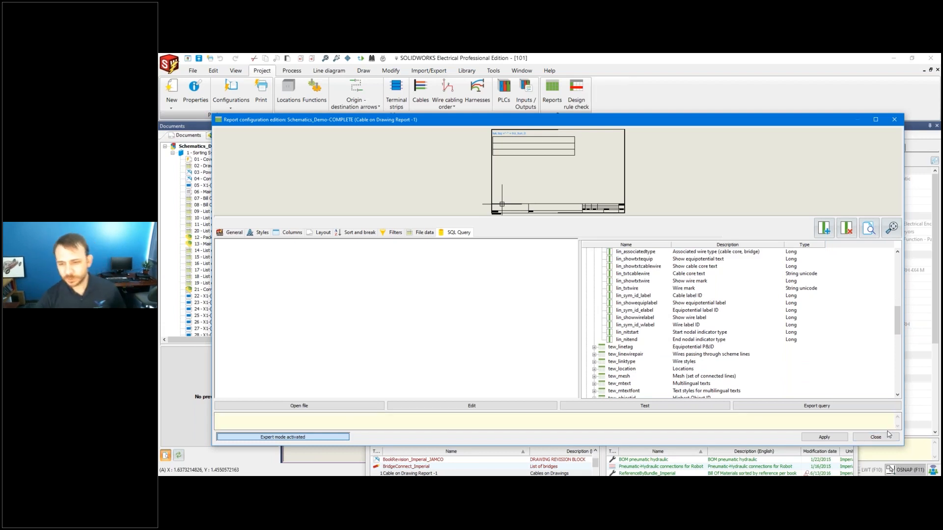
# Close Cable on Drawing Report -1 and open Cables on Drawings Report in expert mode.
pyautogui.click(839, 438)
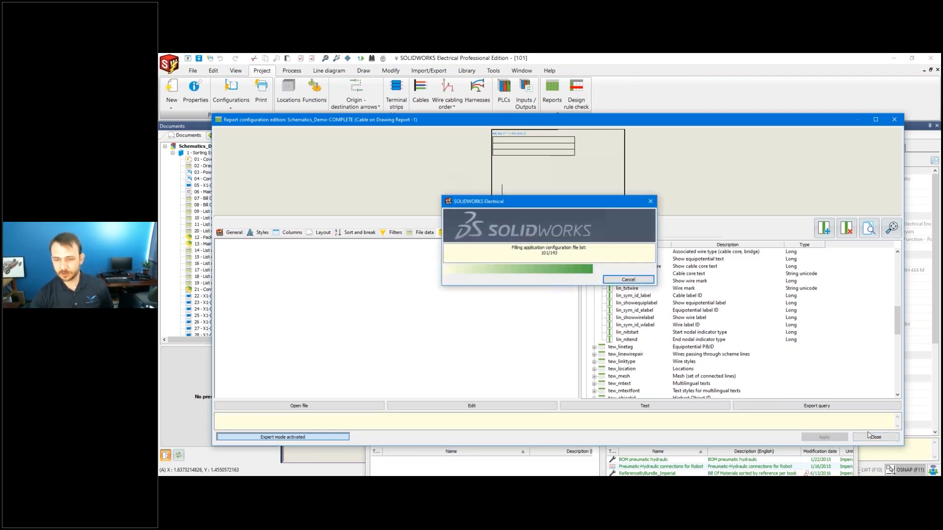
pyautogui.click(874, 437)
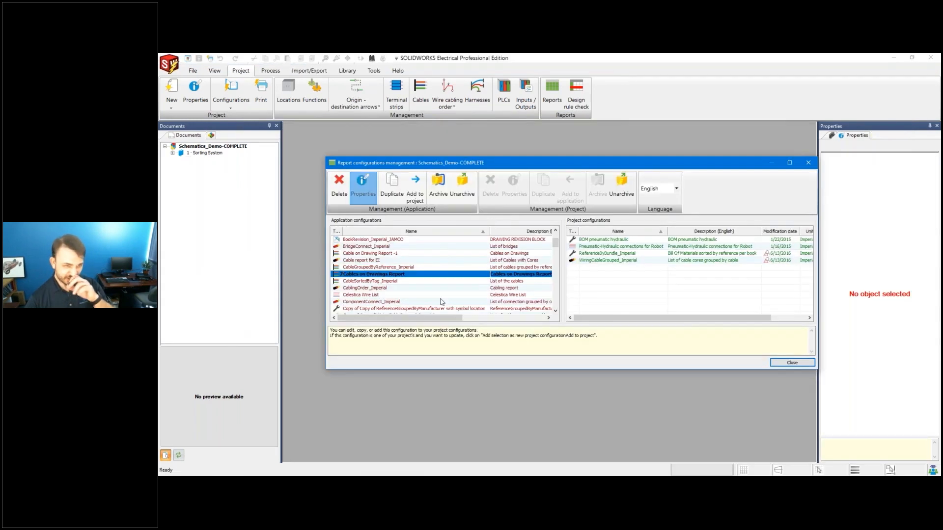
pyautogui.doubleClick(467, 307)
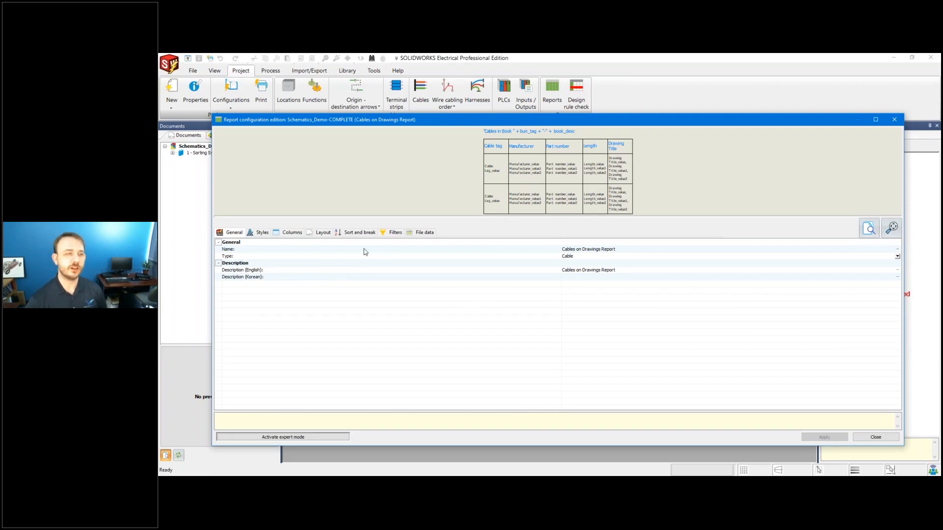
pyautogui.click(283, 437)
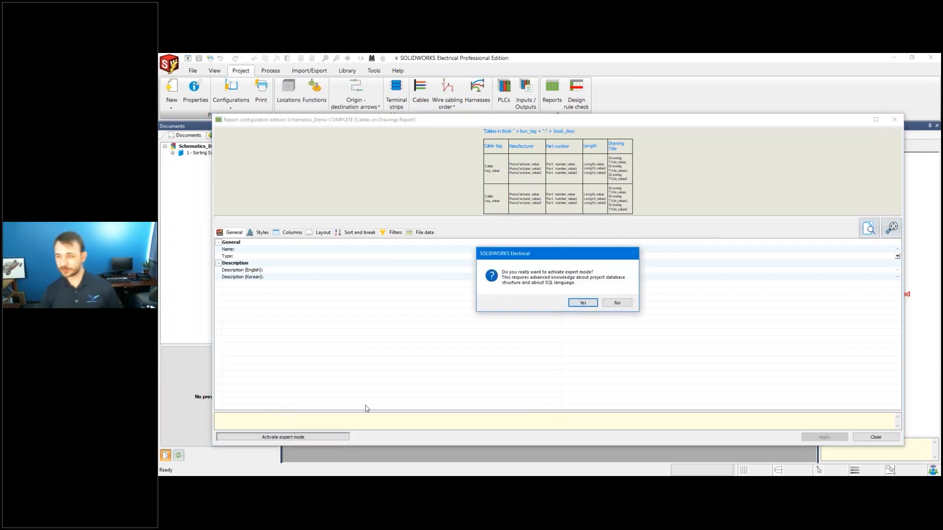
pyautogui.click(582, 303)
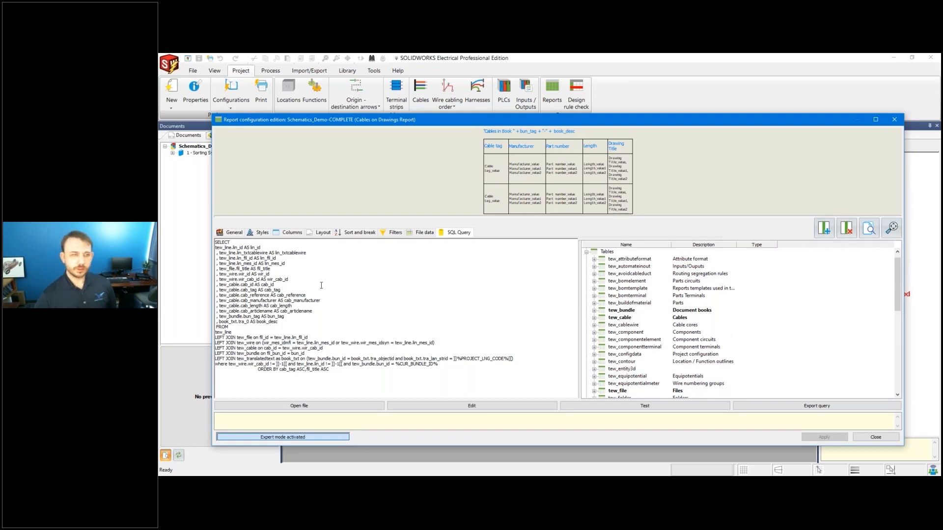
# Highlight the SELECT fields, the FROM tew_line clause and the LEFT JOIN lines in the query.
pyautogui.moveTo(223, 242); pyautogui.dragTo(307, 242)
pyautogui.click(277, 246)
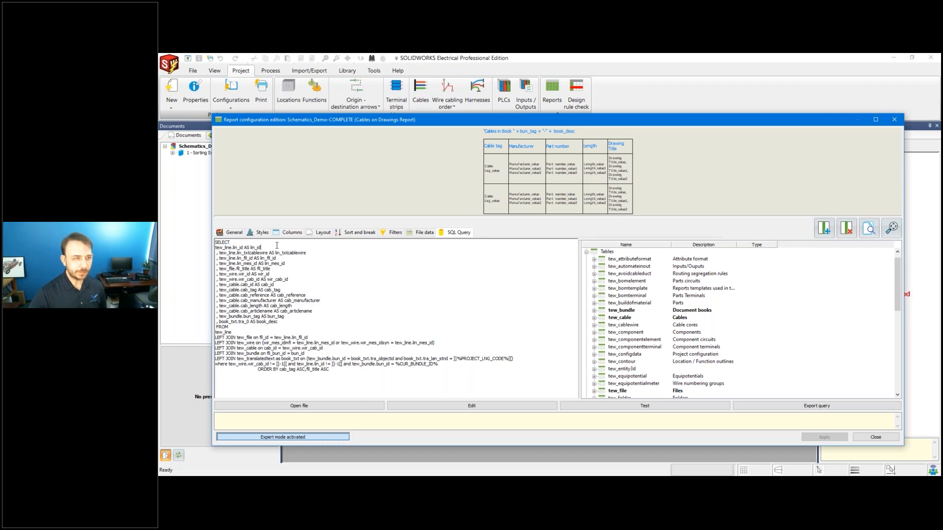
pyautogui.moveTo(323, 334)
pyautogui.mouseDown()
pyautogui.moveTo(247, 338)
pyautogui.moveTo(328, 348)
pyautogui.moveTo(331, 331)
pyautogui.mouseUp()
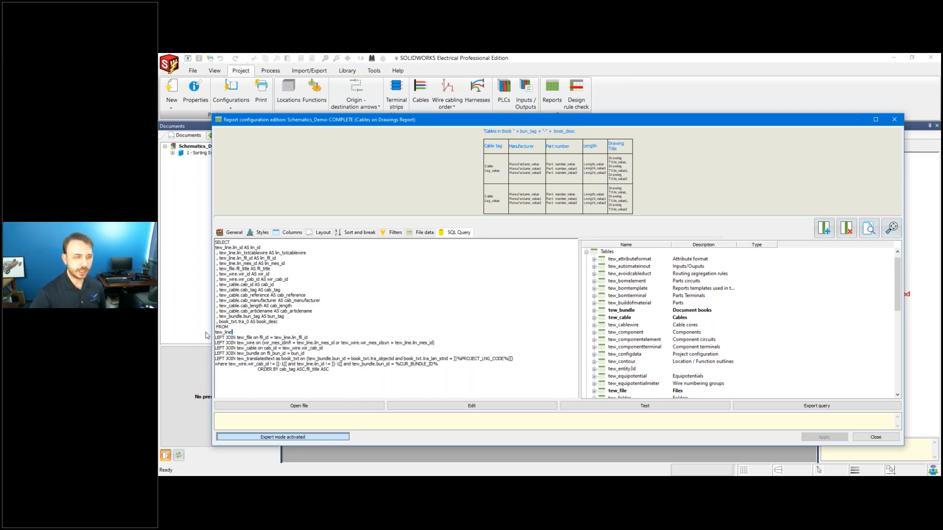
pyautogui.moveTo(237, 332); pyautogui.dragTo(215, 333)
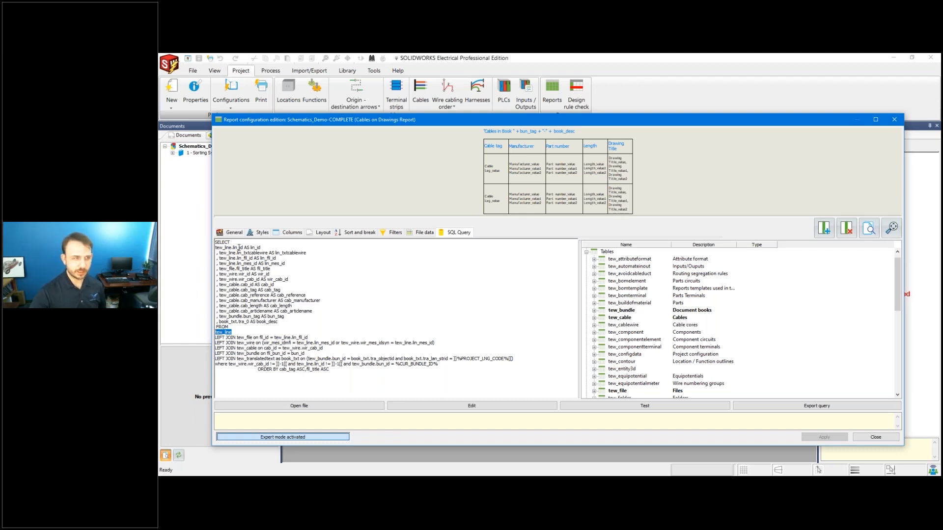
pyautogui.moveTo(250, 248); pyautogui.dragTo(264, 247)
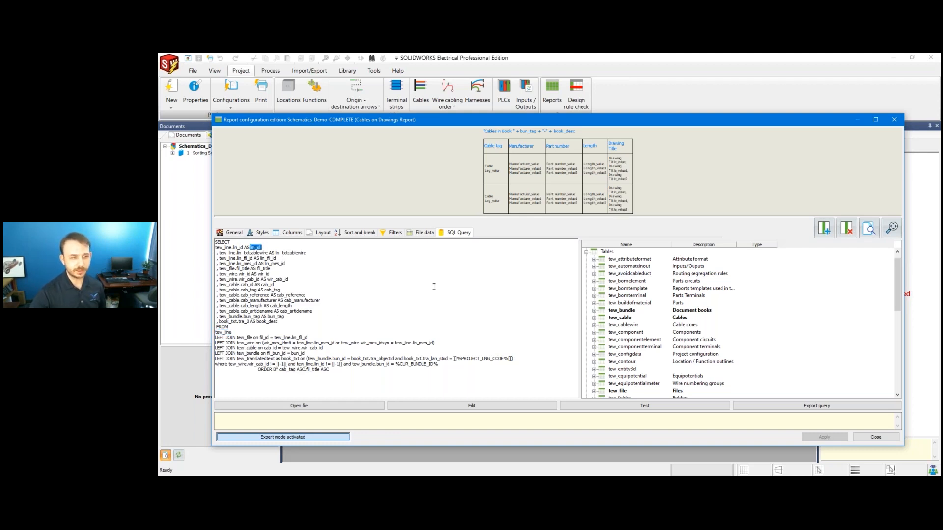
pyautogui.scroll(-3, 642, 324)
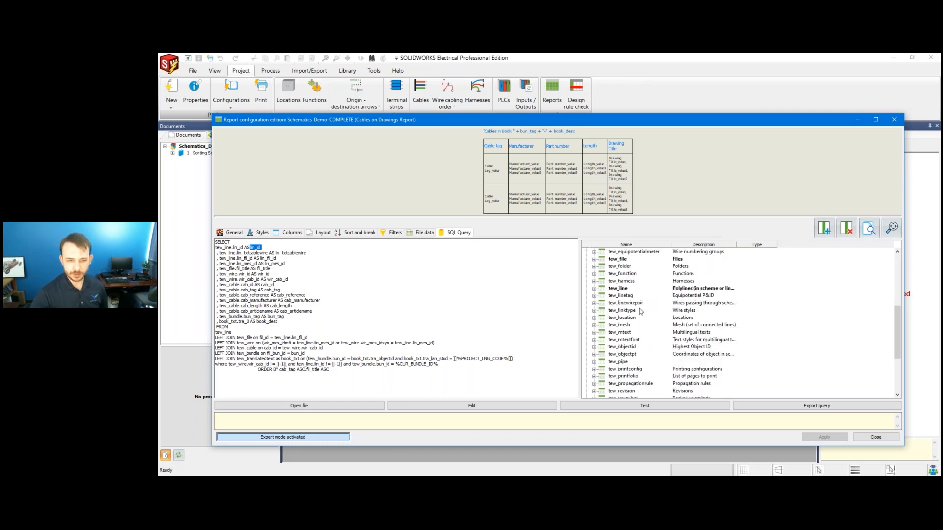
pyautogui.scroll(4, 640, 302)
# Expand tew_line's columns (lin_id, lin_fil_id, lin_txtcablewire) and mark the tew_file LEFT JOIN line.
pyautogui.click(612, 260)
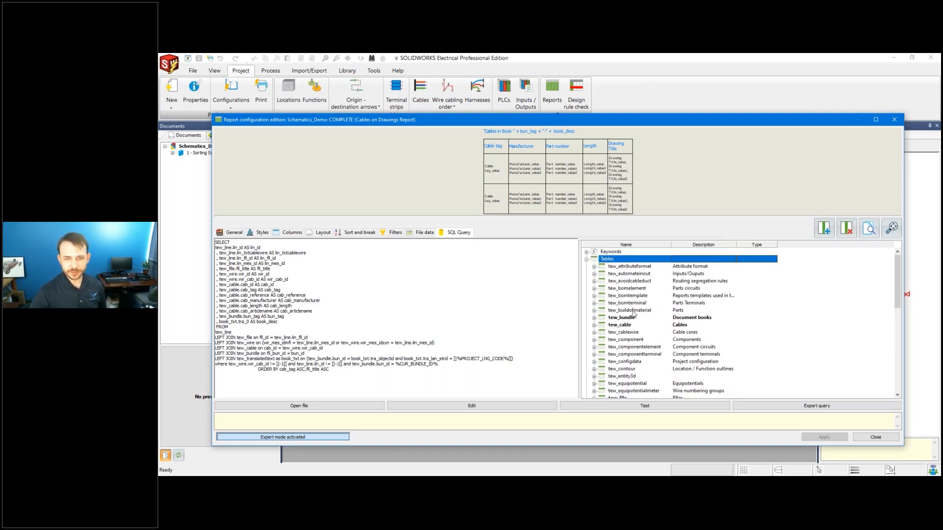
pyautogui.scroll(-4, 632, 331)
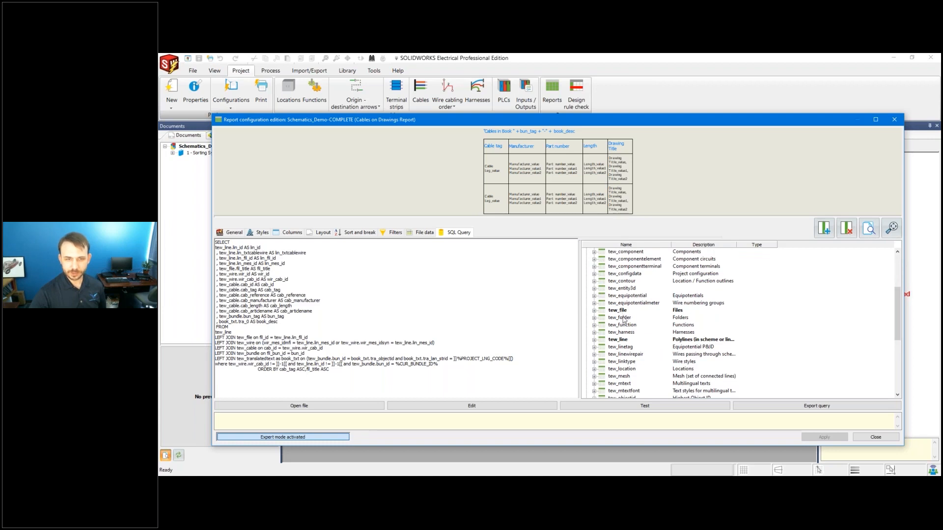
pyautogui.scroll(-2, 630, 343)
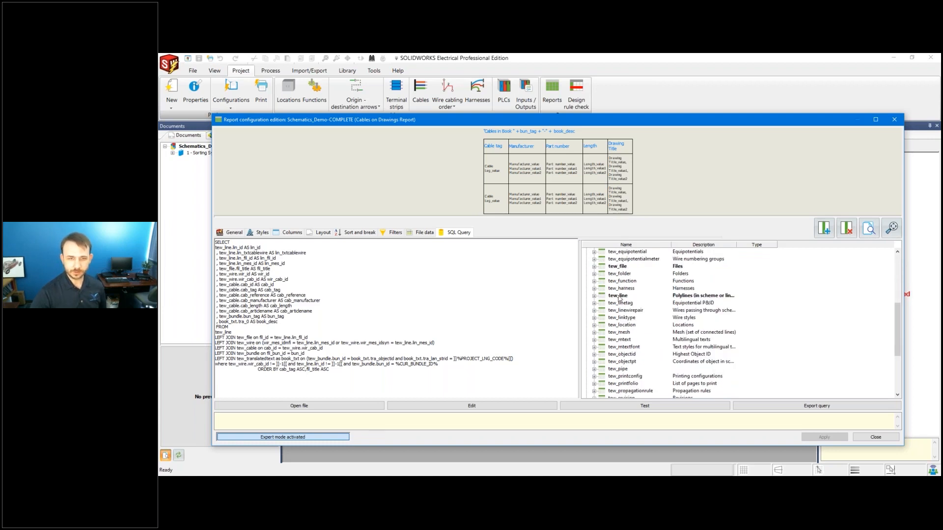
pyautogui.click(617, 296)
pyautogui.click(594, 296)
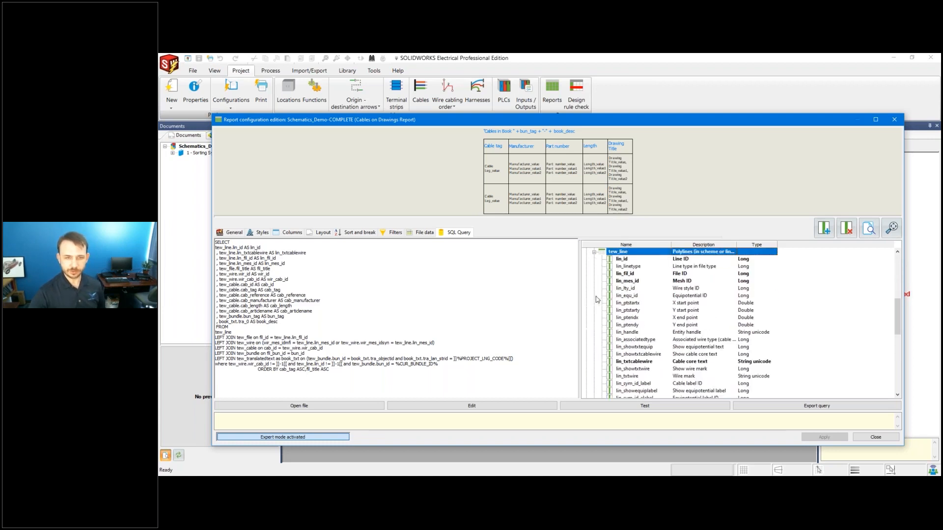
pyautogui.click(634, 259)
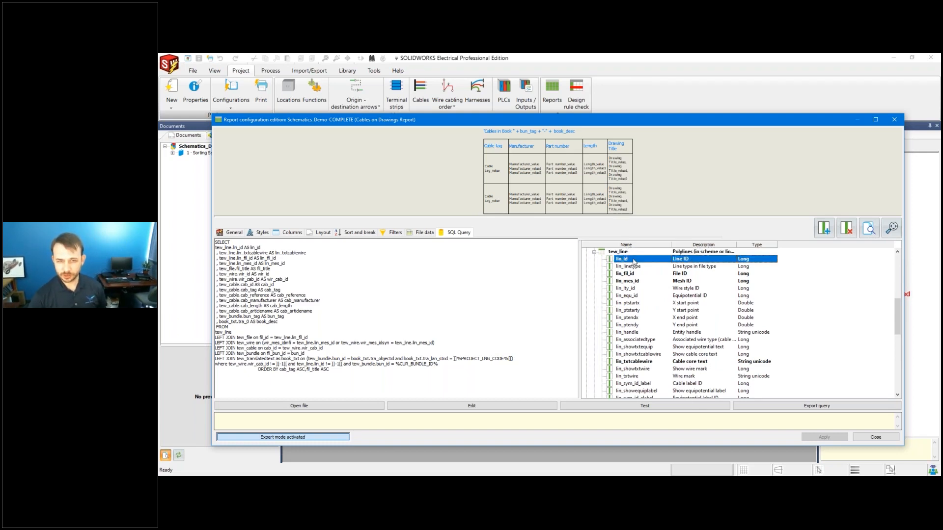
pyautogui.click(644, 273)
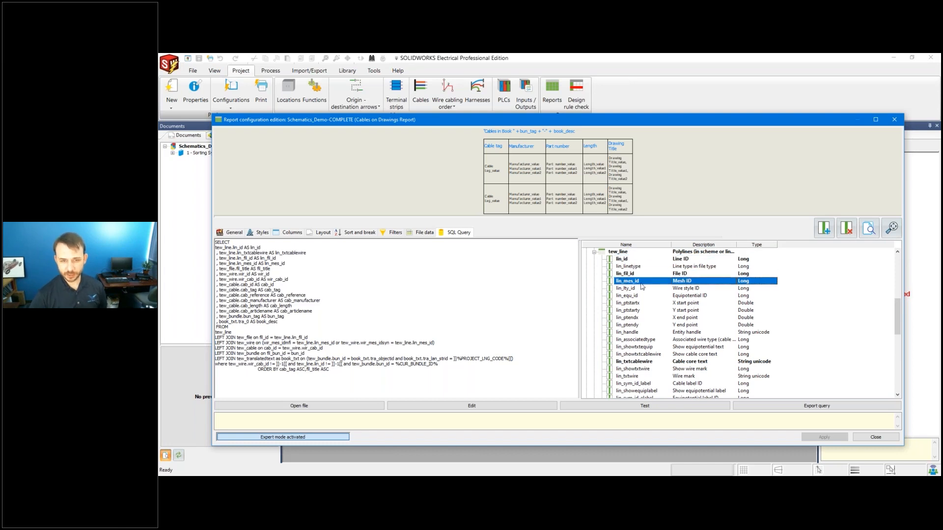
pyautogui.scroll(-2, 662, 329)
pyautogui.click(658, 318)
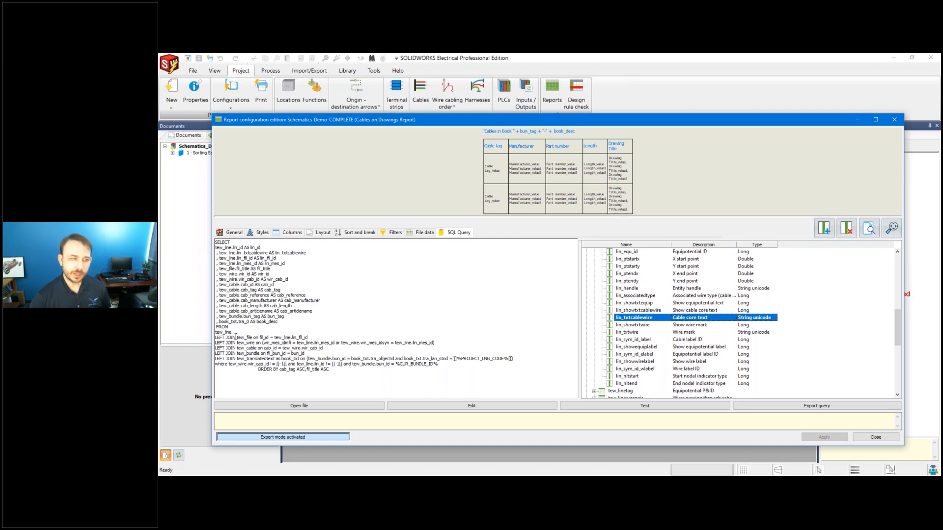
pyautogui.moveTo(310, 338); pyautogui.dragTo(217, 338)
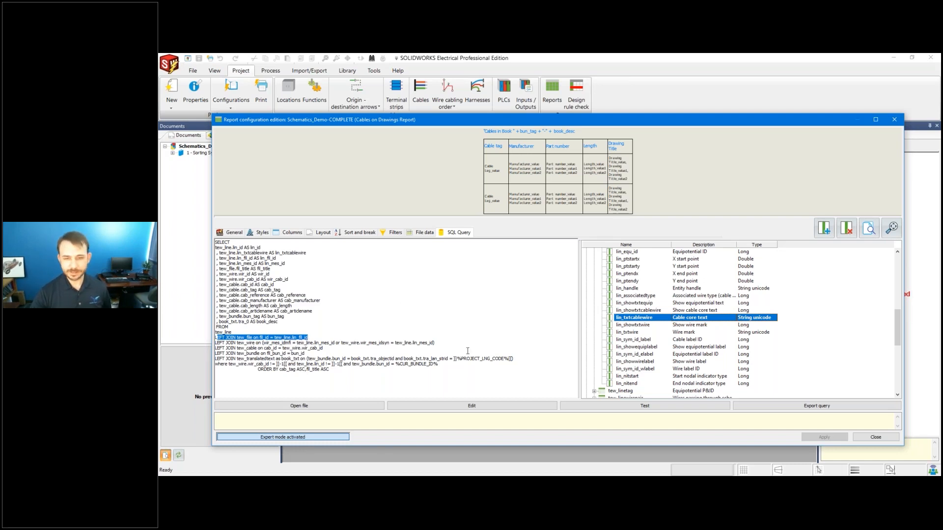
# Expand tew_file to show columns like fil_id and fil_title, and mark the wire join line.
pyautogui.scroll(-2, 663, 350)
pyautogui.scroll(10, 664, 350)
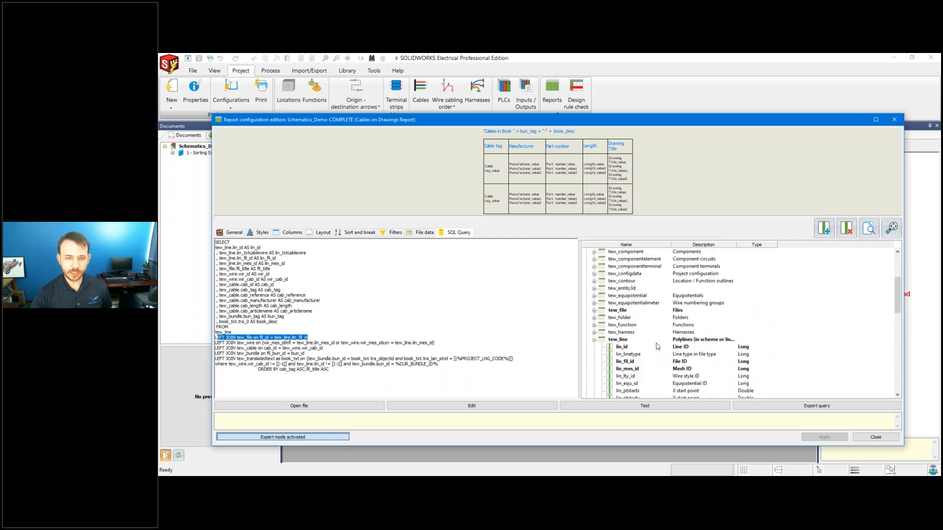
pyautogui.click(626, 313)
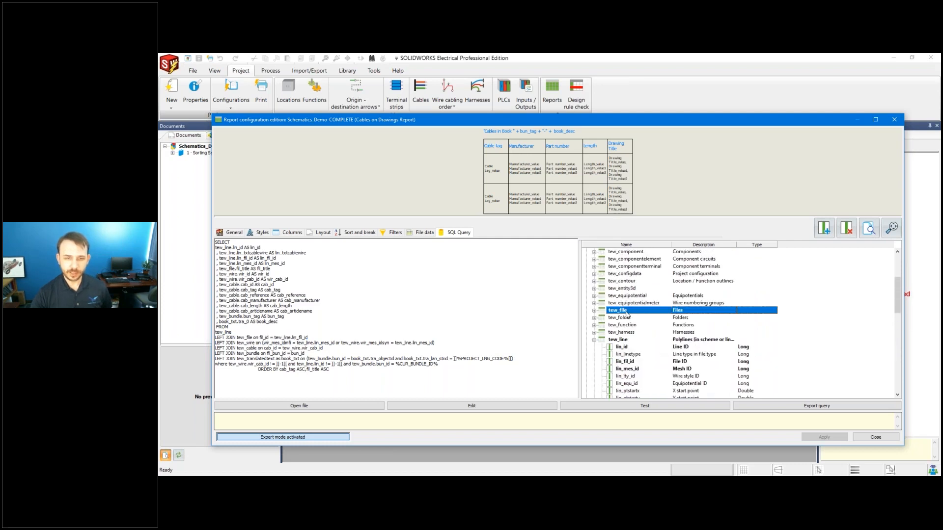
pyautogui.click(594, 312)
pyautogui.click(639, 267)
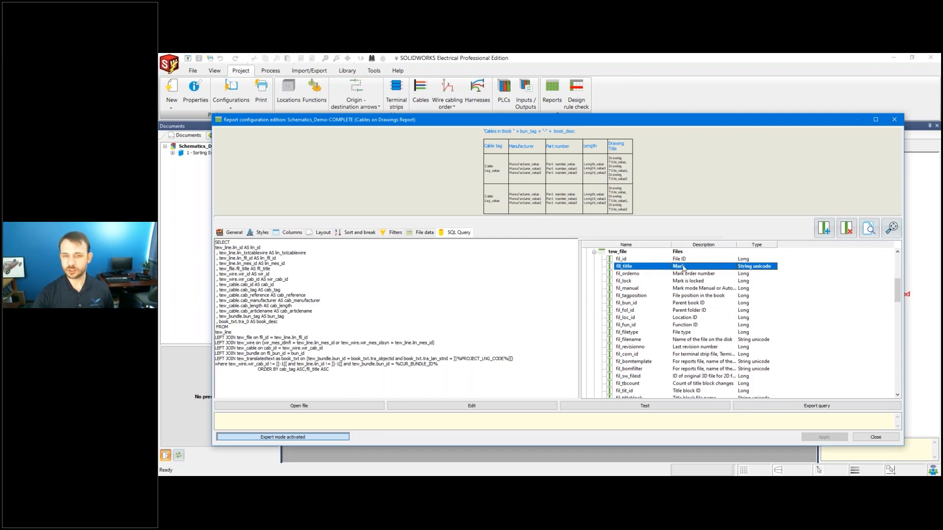
pyautogui.scroll(-6, 683, 302)
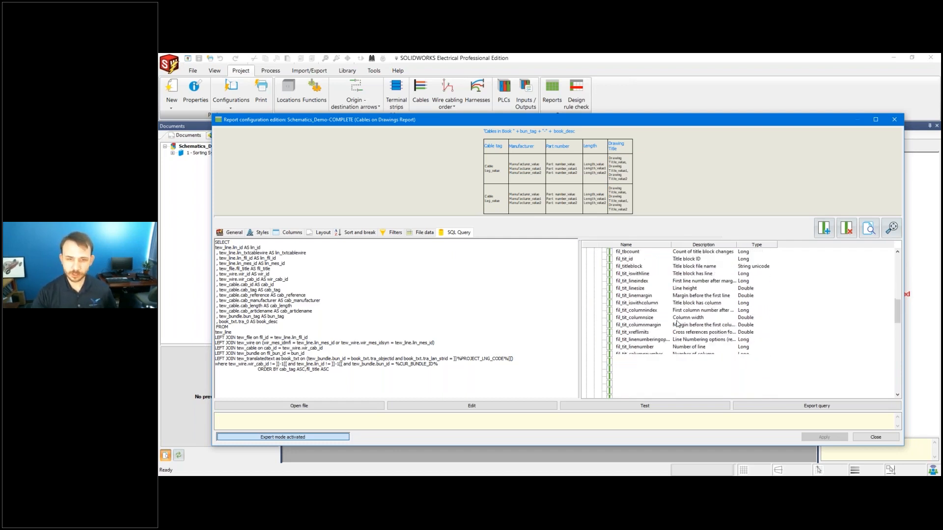
pyautogui.scroll(10, 679, 332)
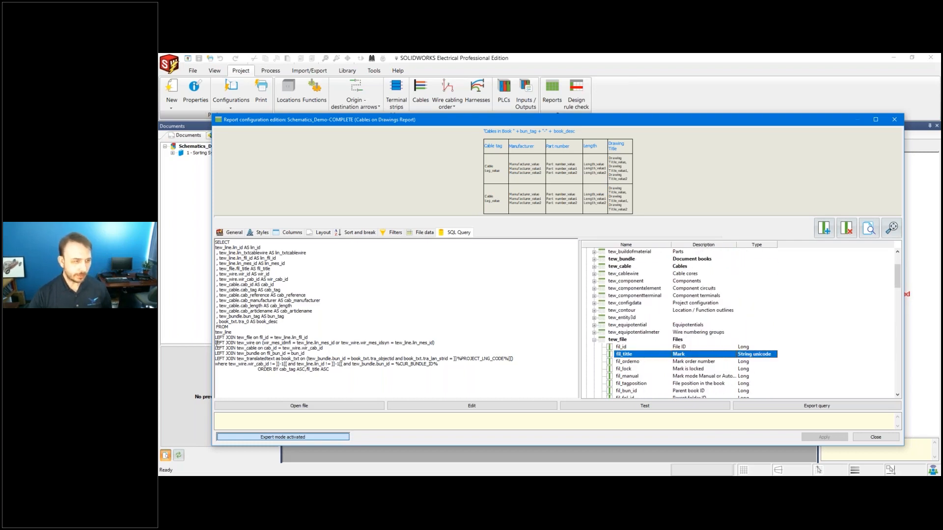
pyautogui.moveTo(216, 343); pyautogui.dragTo(260, 346)
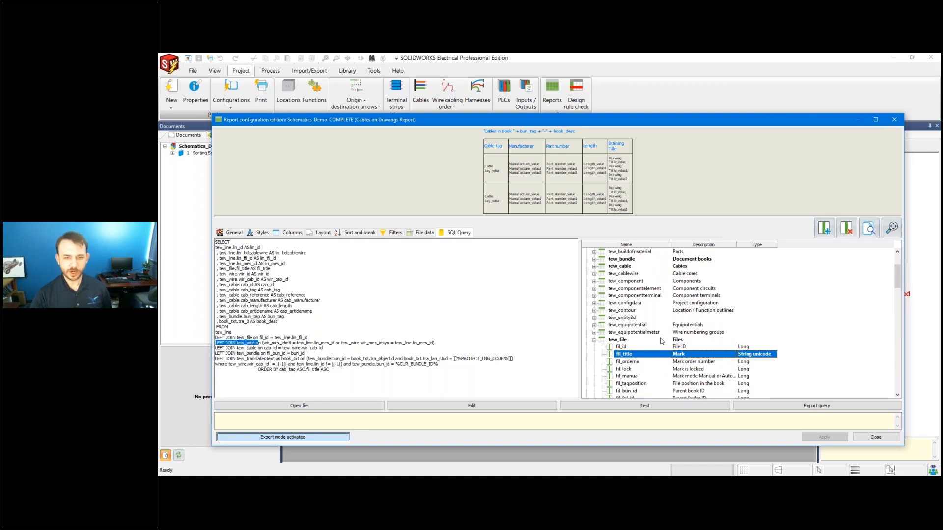
# Check lin_mes_id, expand tew_wire to wir_id, and mark the matching wire join condition.
pyautogui.scroll(-10, 661, 341)
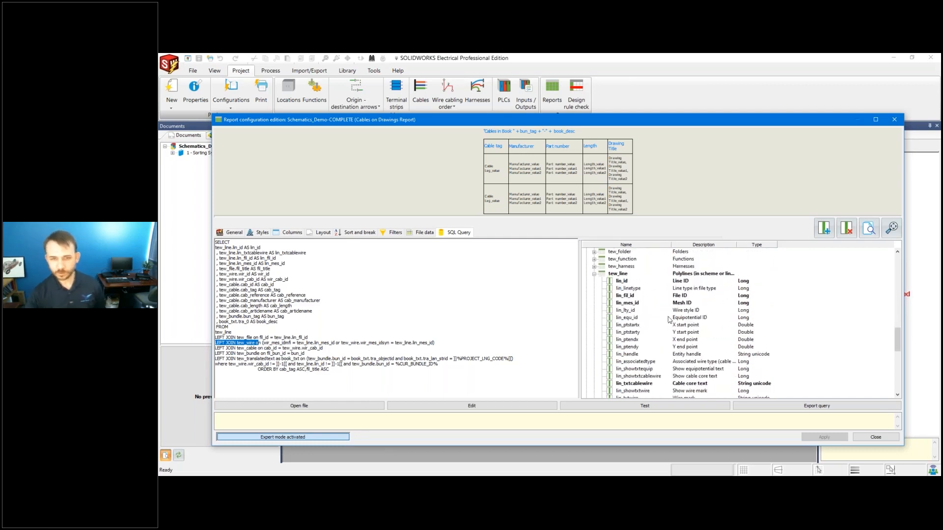
pyautogui.click(657, 304)
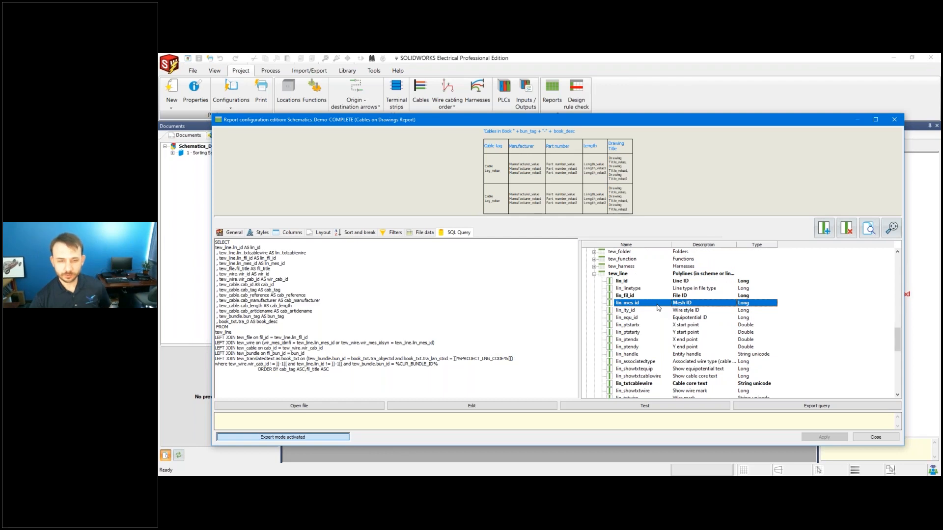
pyautogui.scroll(4, 659, 310)
pyautogui.scroll(-15, 660, 312)
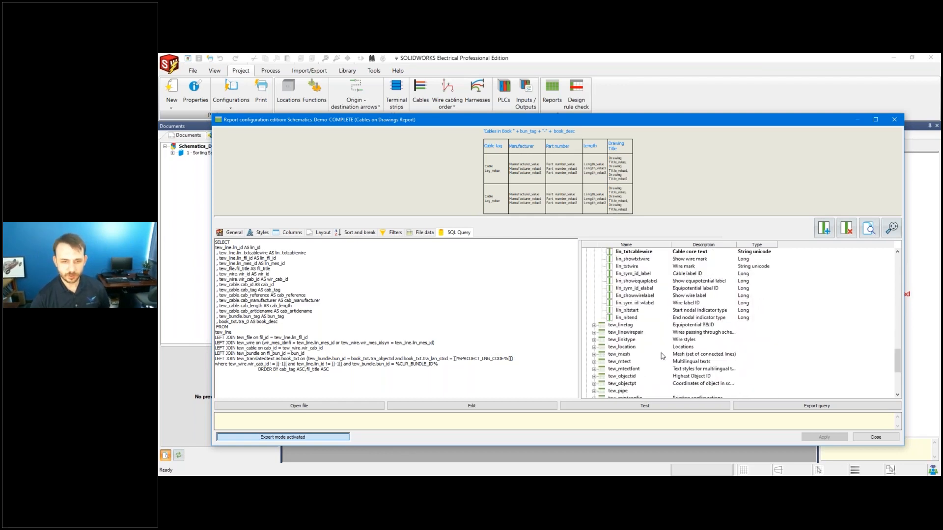
pyautogui.click(638, 371)
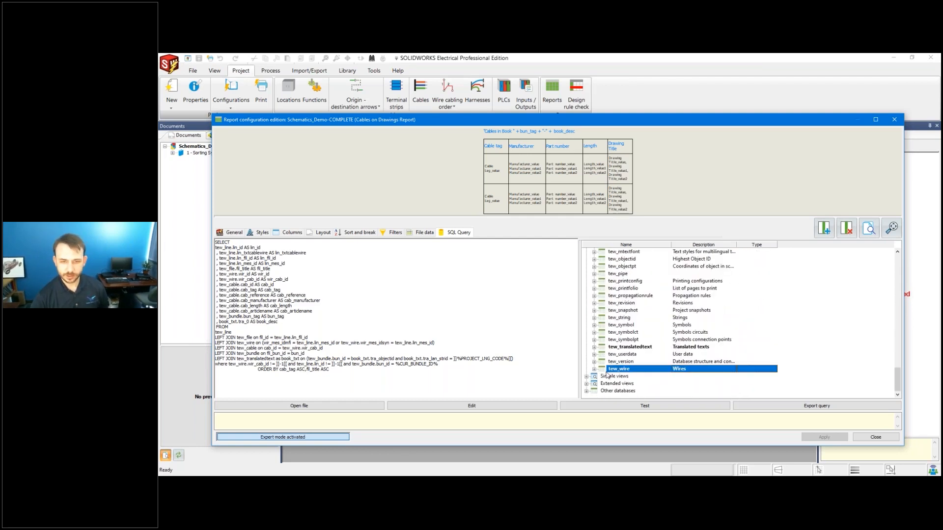
pyautogui.click(594, 371)
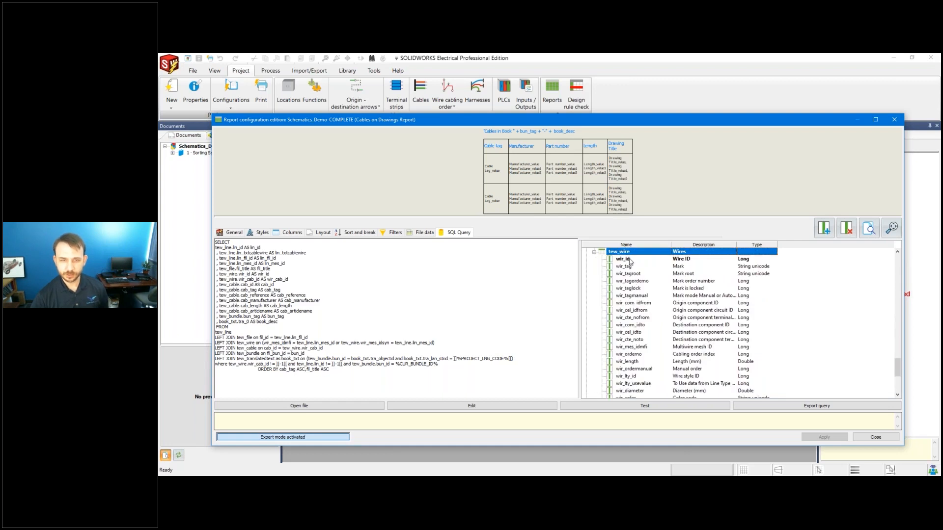
pyautogui.click(628, 260)
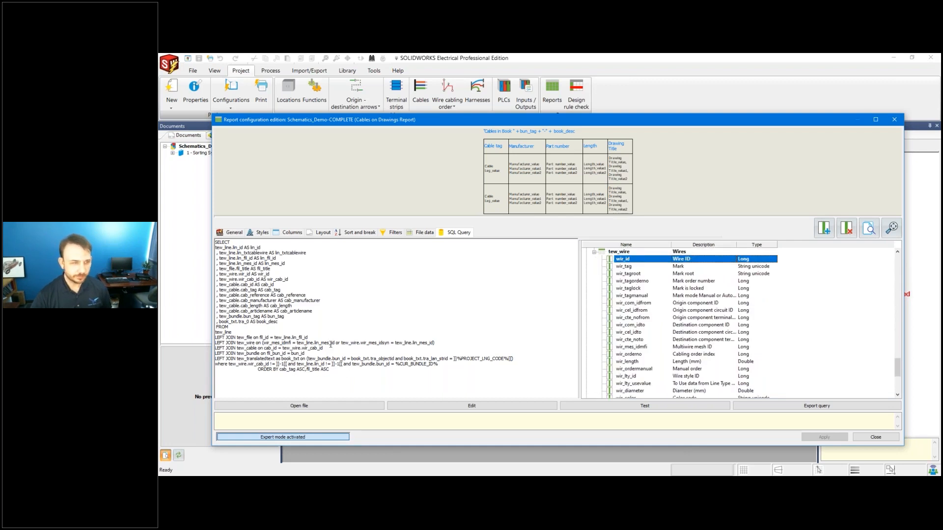
pyautogui.moveTo(298, 341); pyautogui.dragTo(391, 341)
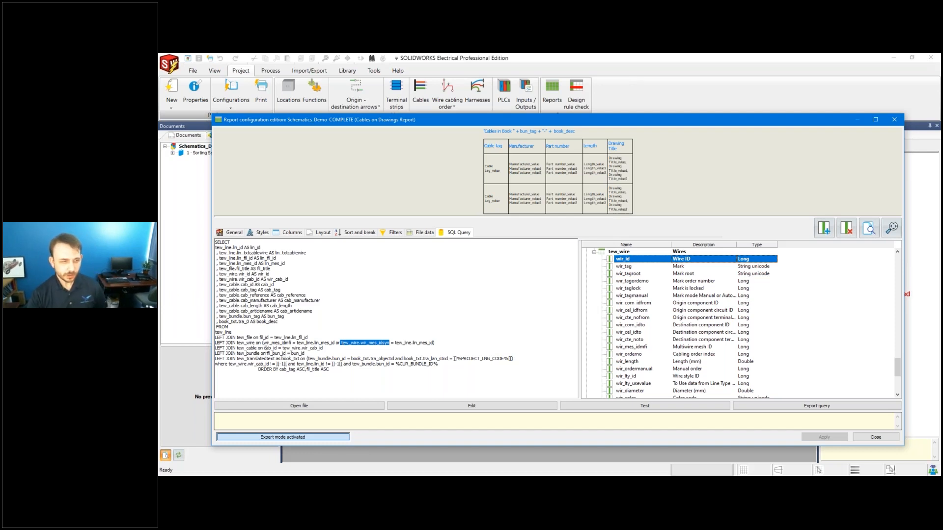
pyautogui.moveTo(238, 348); pyautogui.dragTo(324, 348)
pyautogui.scroll(6, 635, 327)
pyautogui.scroll(9, 635, 327)
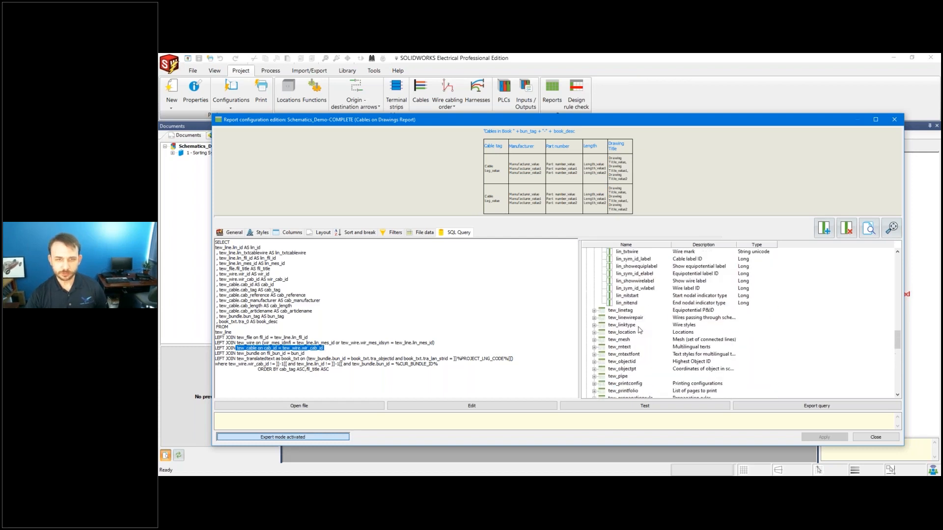
pyautogui.scroll(10, 639, 319)
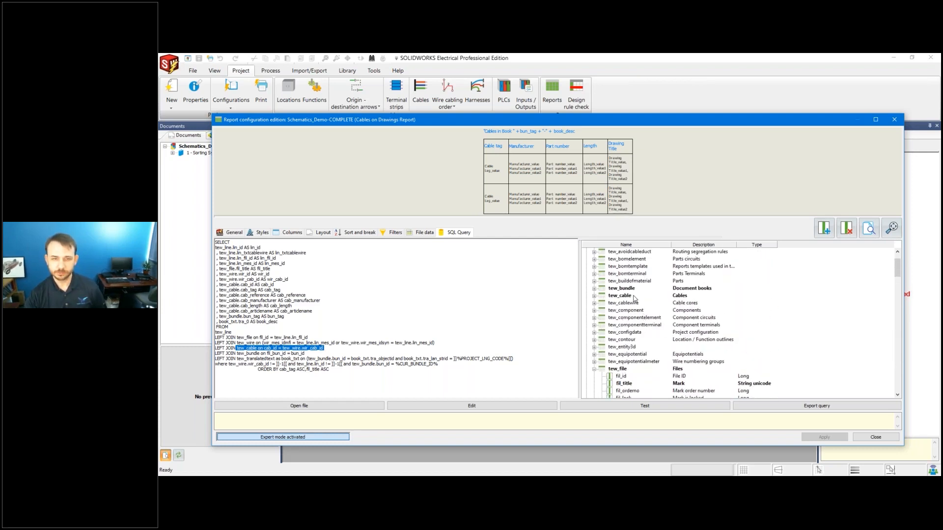
# Expand tew_cable to list its columns, select cab_id, and highlight the bundle LEFT JOIN condition.
pyautogui.click(634, 297)
pyautogui.click(595, 296)
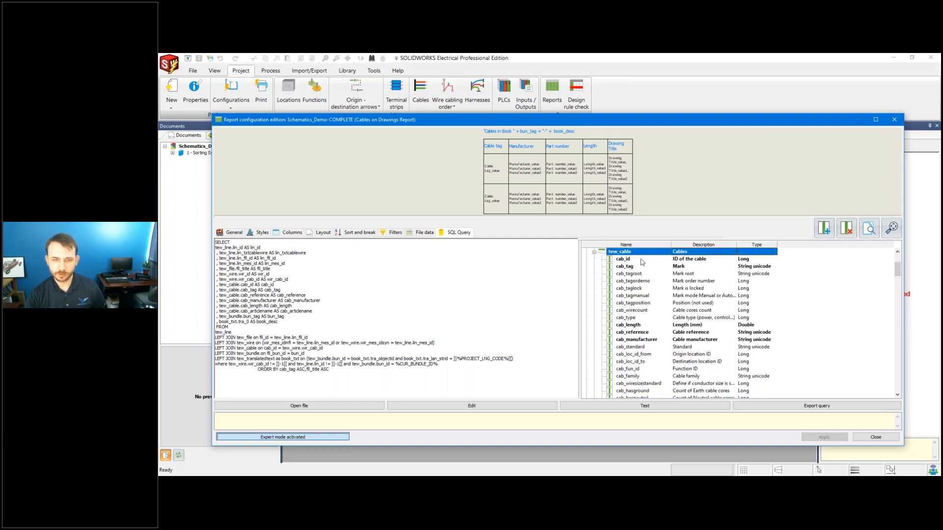
pyautogui.click(641, 260)
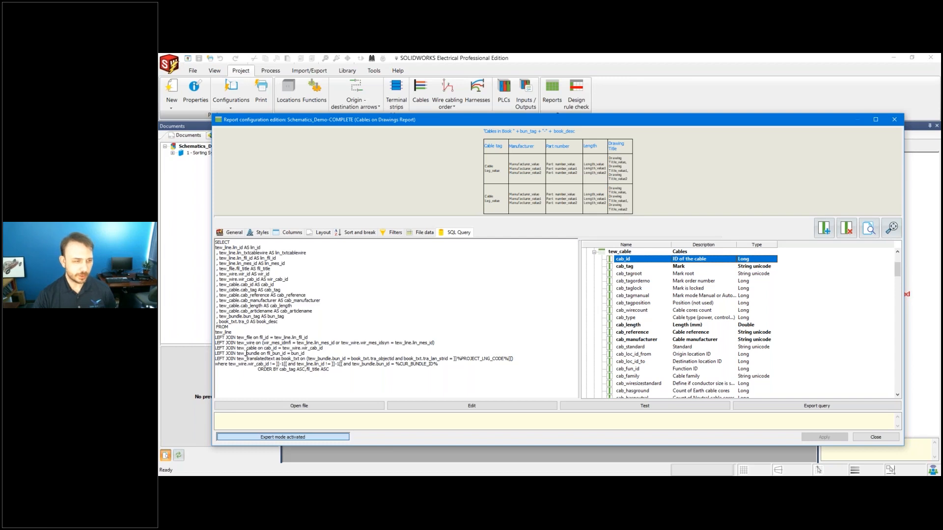
pyautogui.moveTo(247, 353); pyautogui.dragTo(307, 354)
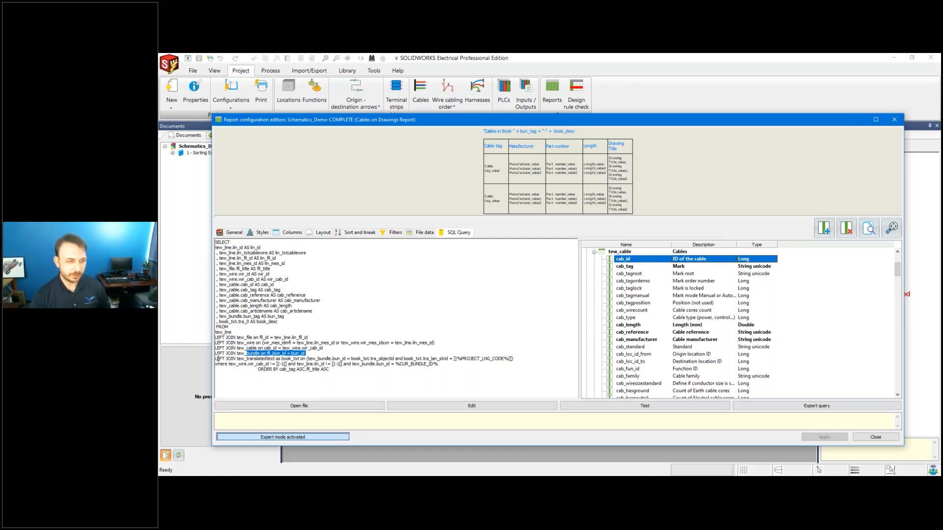
pyautogui.moveTo(216, 358); pyautogui.dragTo(448, 374)
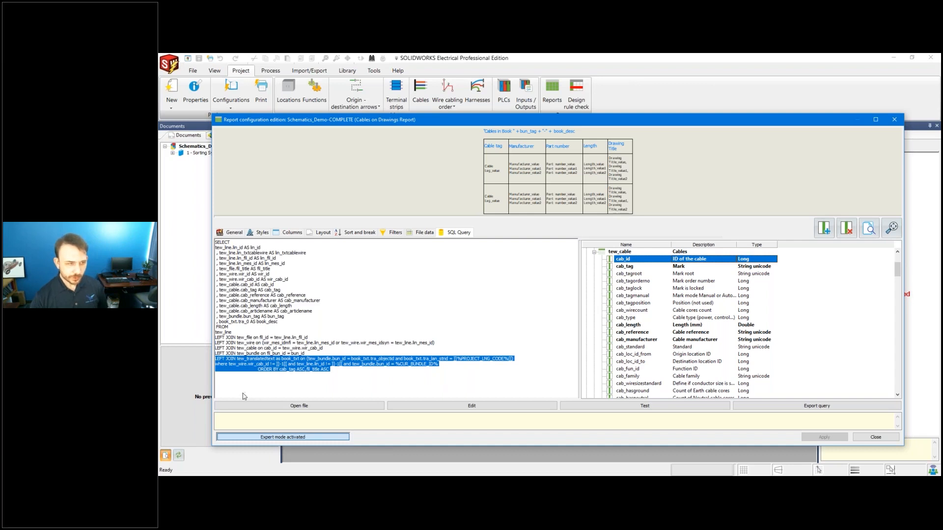
pyautogui.click(243, 369)
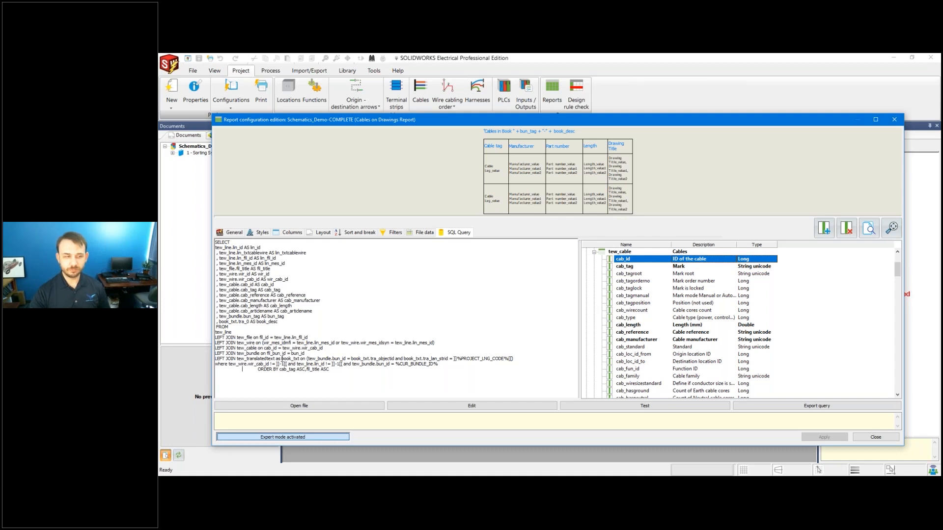
pyautogui.moveTo(283, 359); pyautogui.dragTo(307, 356)
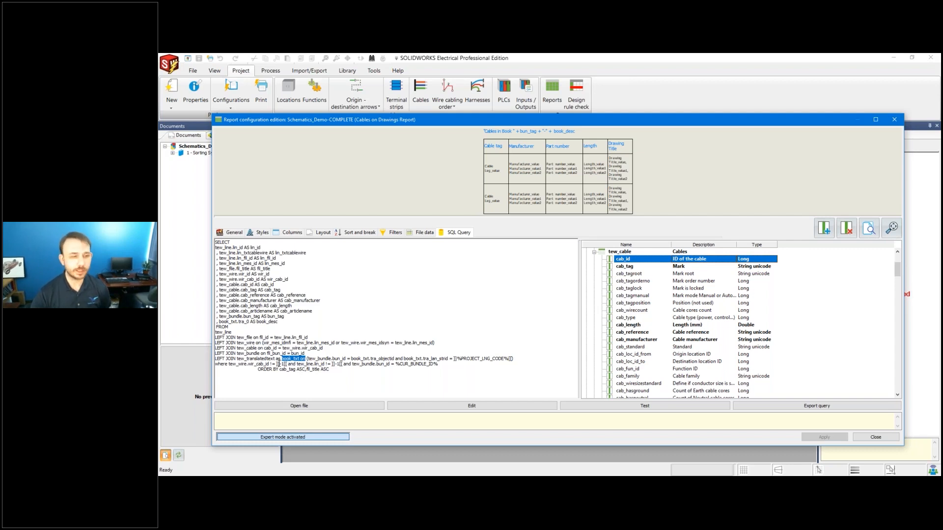
pyautogui.moveTo(307, 365); pyautogui.dragTo(335, 369)
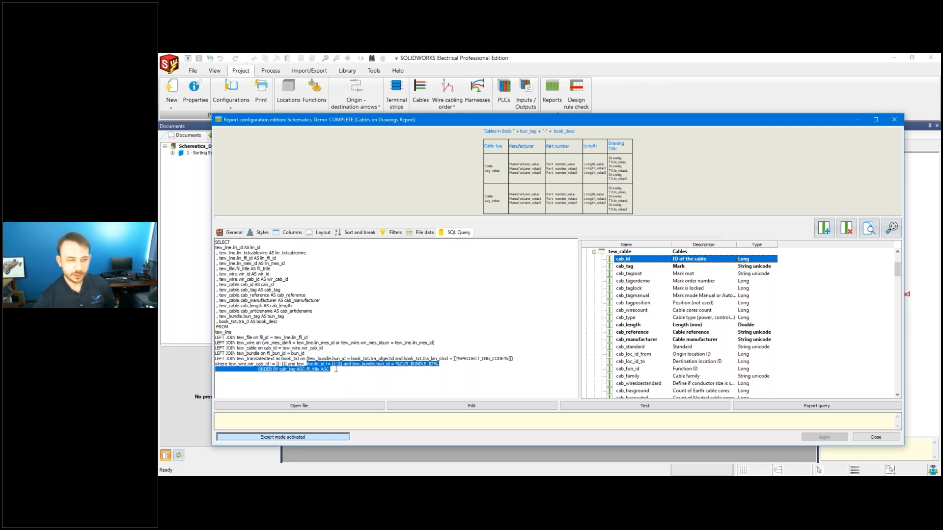
pyautogui.moveTo(454, 367); pyautogui.dragTo(521, 356)
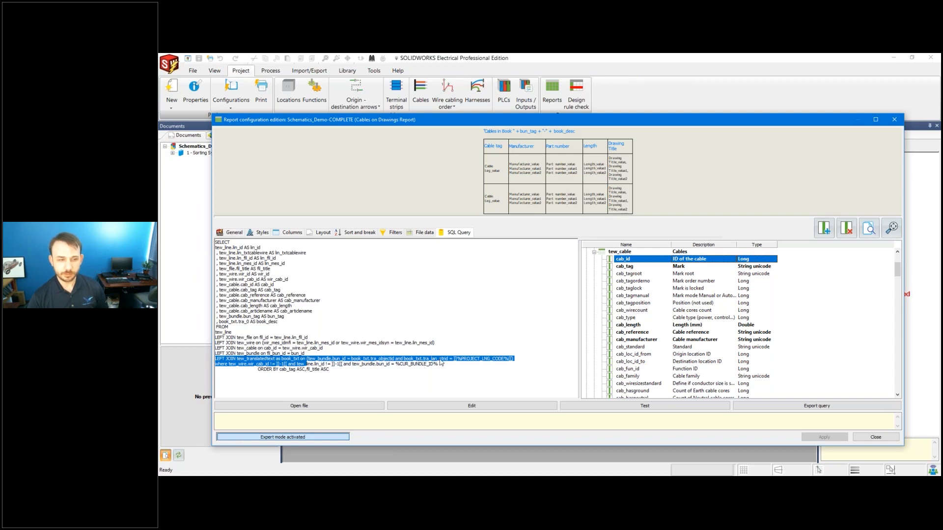
# Highlight '!=' and ']]-1[[' in the WHERE clause, then show the report's Layout settings.
pyautogui.click(508, 373)
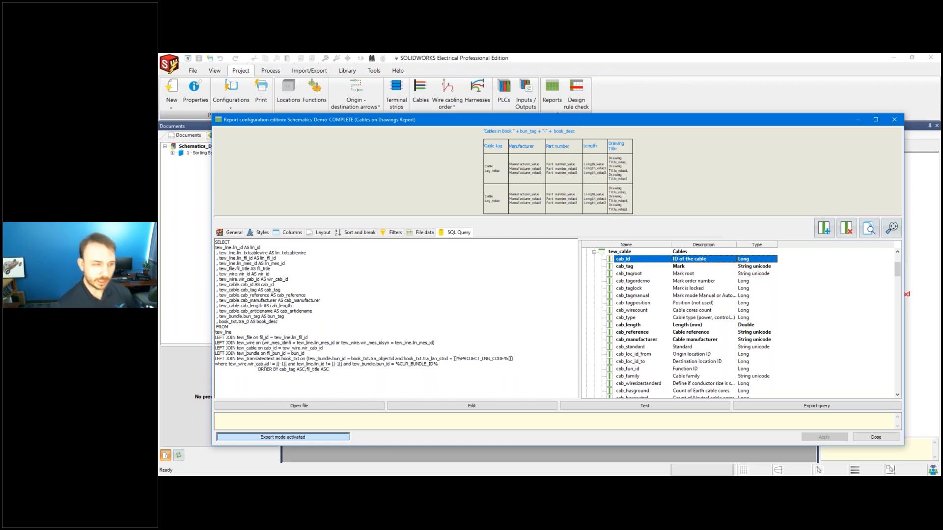
pyautogui.doubleClick(273, 363)
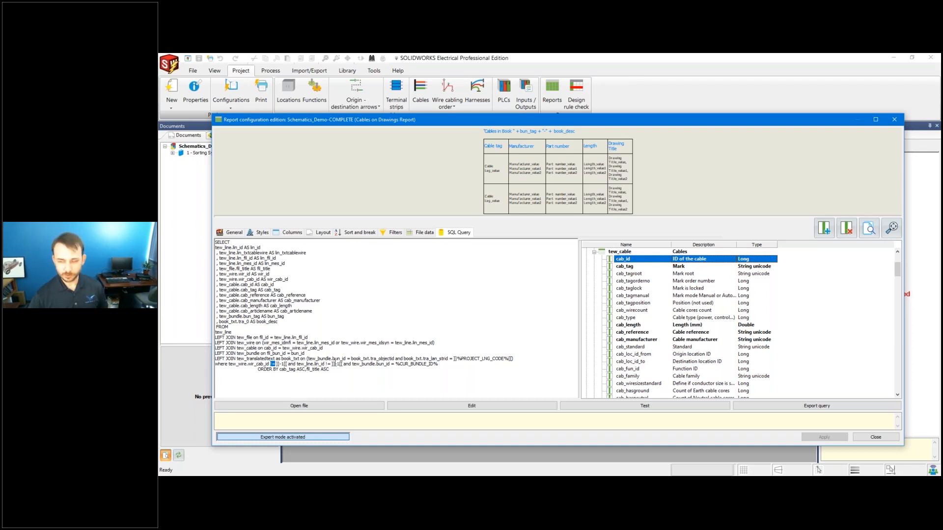
pyautogui.moveTo(288, 364); pyautogui.dragTo(276, 364)
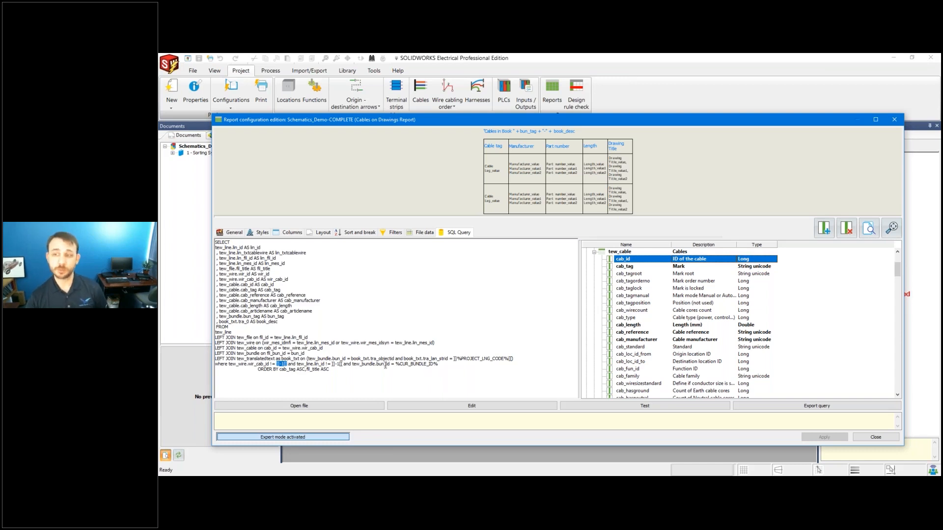
pyautogui.click(322, 233)
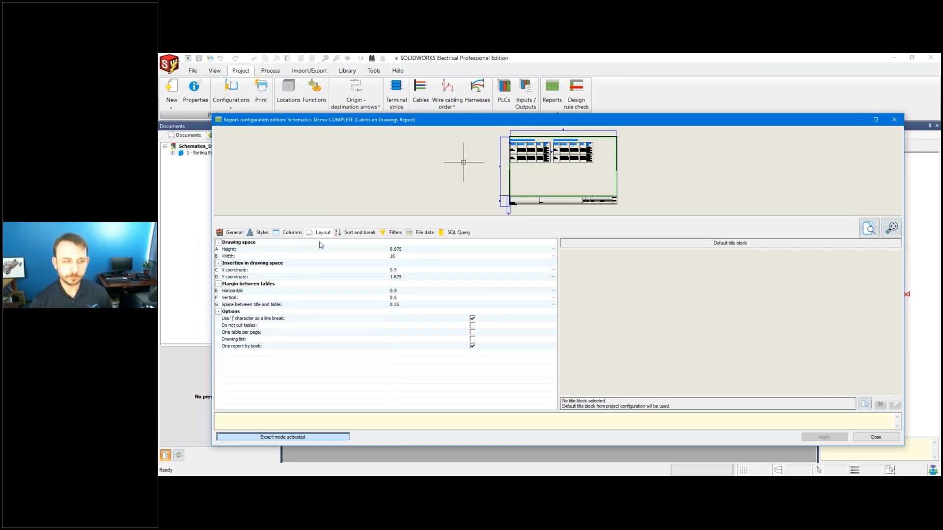
# Return to the SQL Query and highlight the ORDER BY cab_tag ASC, fil_title ASC sort order.
pyautogui.click(457, 233)
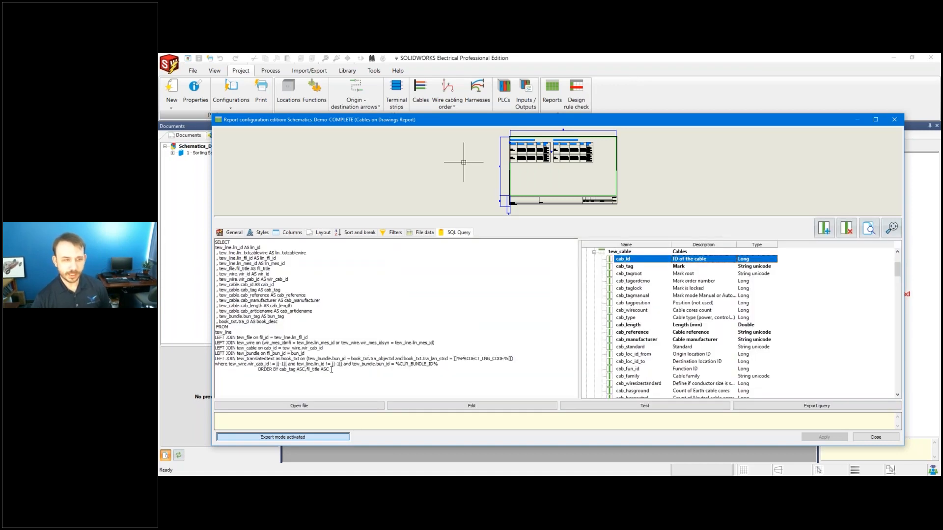
pyautogui.moveTo(330, 369); pyautogui.dragTo(296, 369)
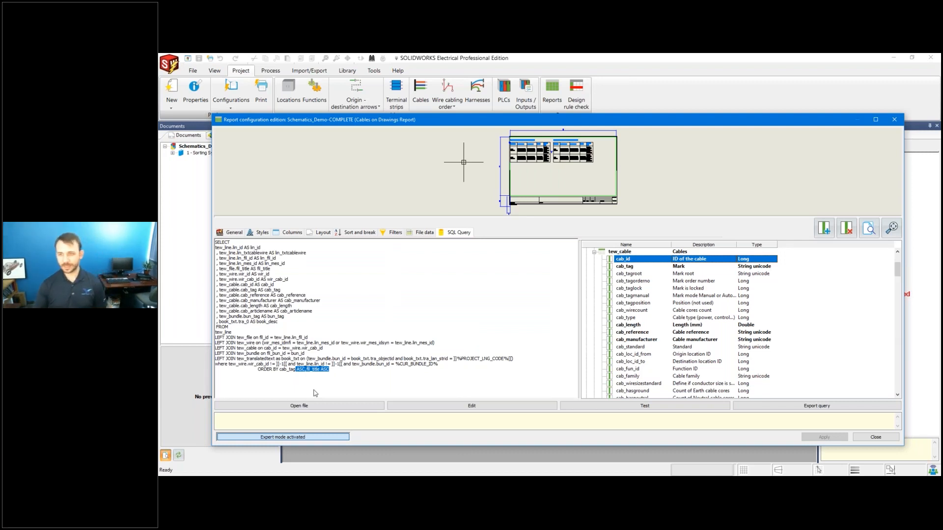
pyautogui.click(324, 369)
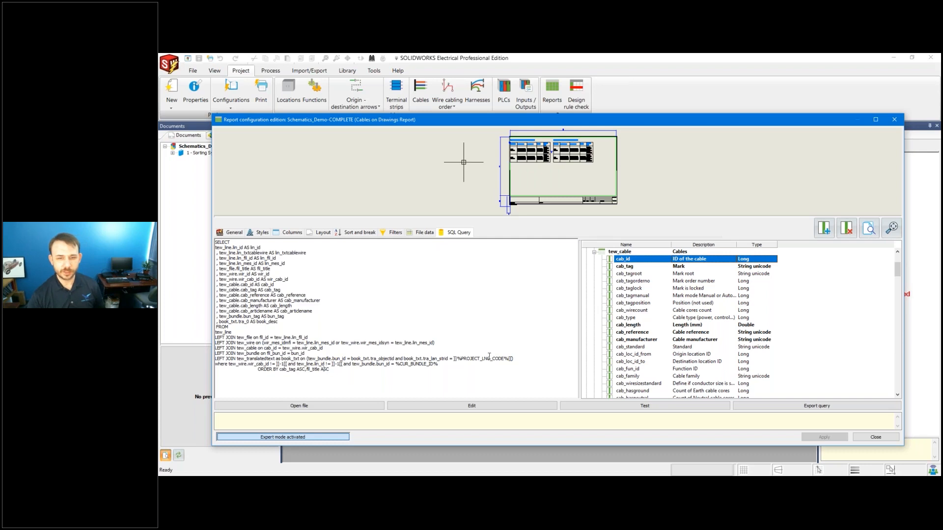
# Test the query, review its 28 result rows, then show the Columns settings.
pyautogui.click(642, 406)
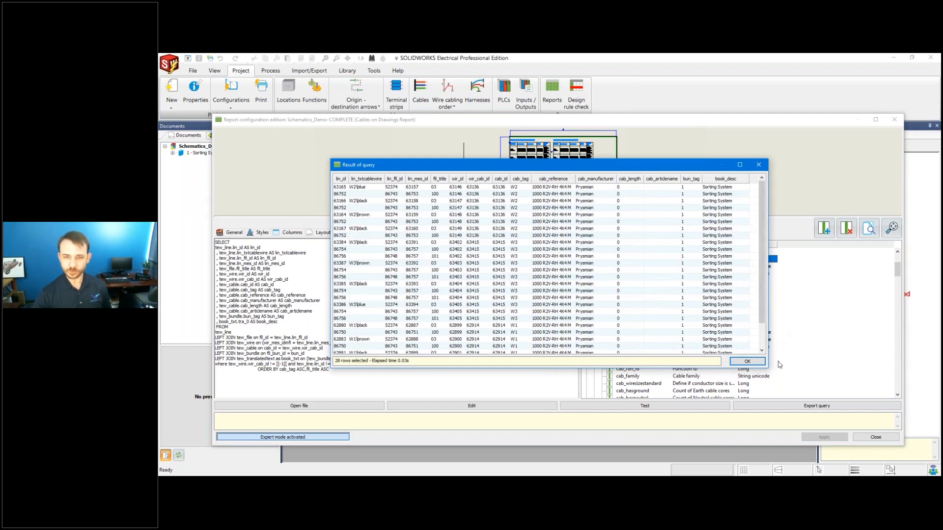
pyautogui.moveTo(766, 366); pyautogui.dragTo(925, 401)
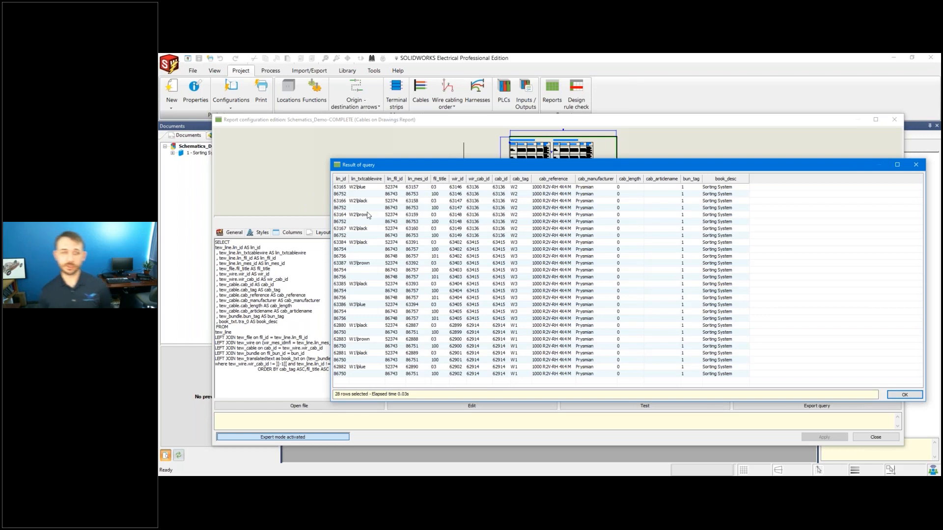
pyautogui.click(366, 190)
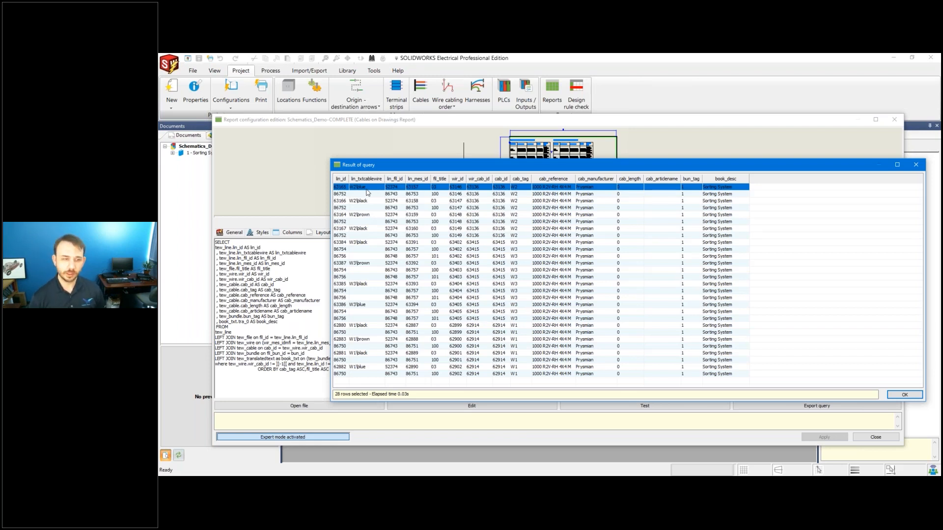
pyautogui.click(904, 395)
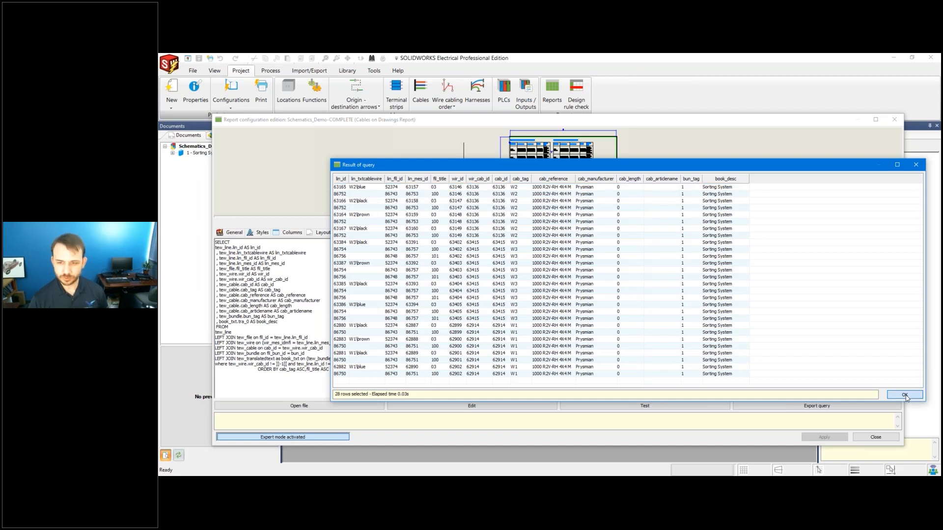
pyautogui.click(290, 232)
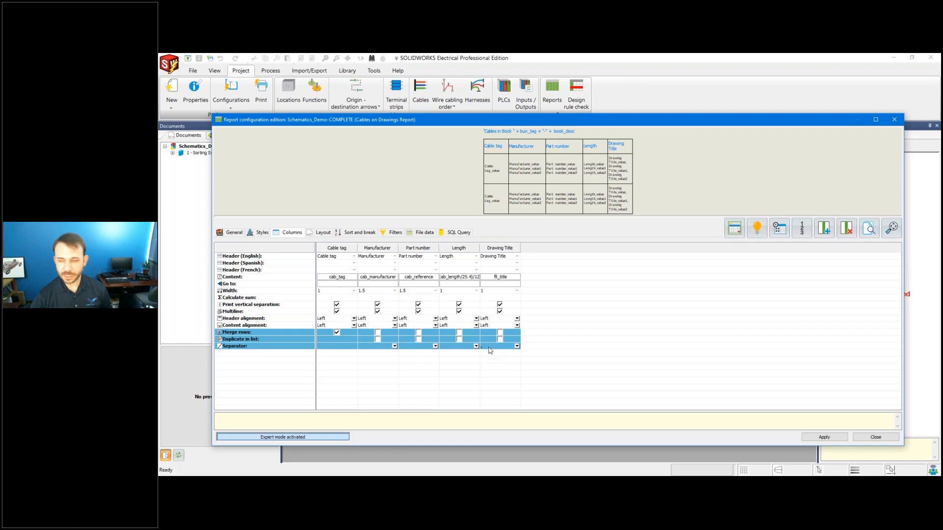
# Set Drawing Title's separator to ',', widen the Length column, and open Length's properties.
pyautogui.click(518, 347)
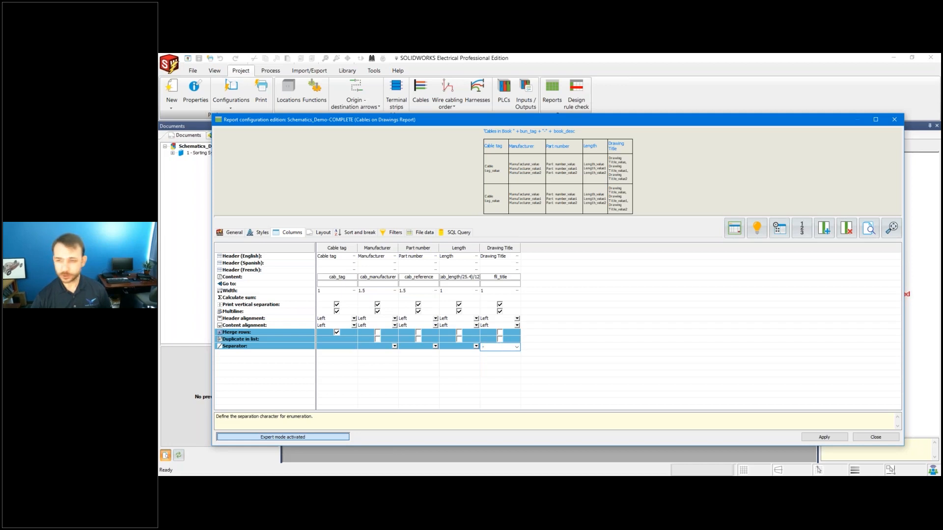
pyautogui.write(',')
pyautogui.press('Return')
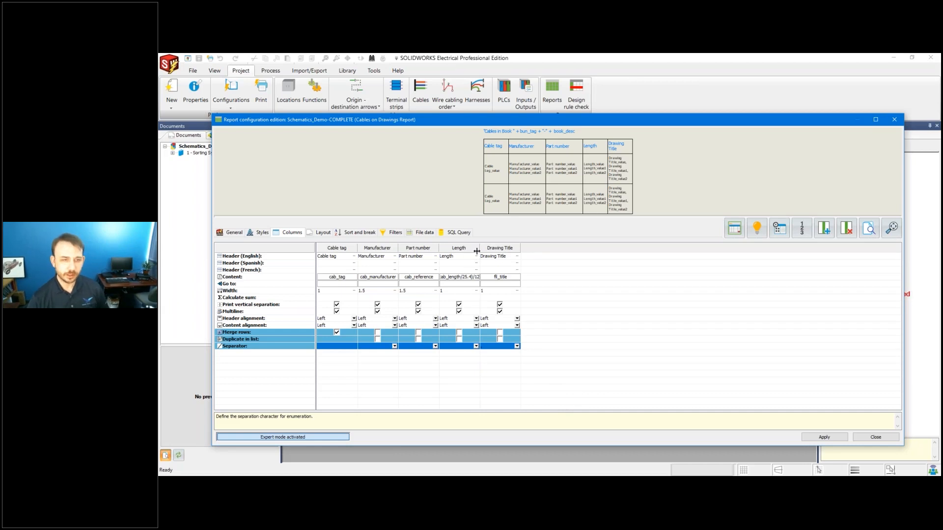
pyautogui.moveTo(479, 248); pyautogui.dragTo(573, 248)
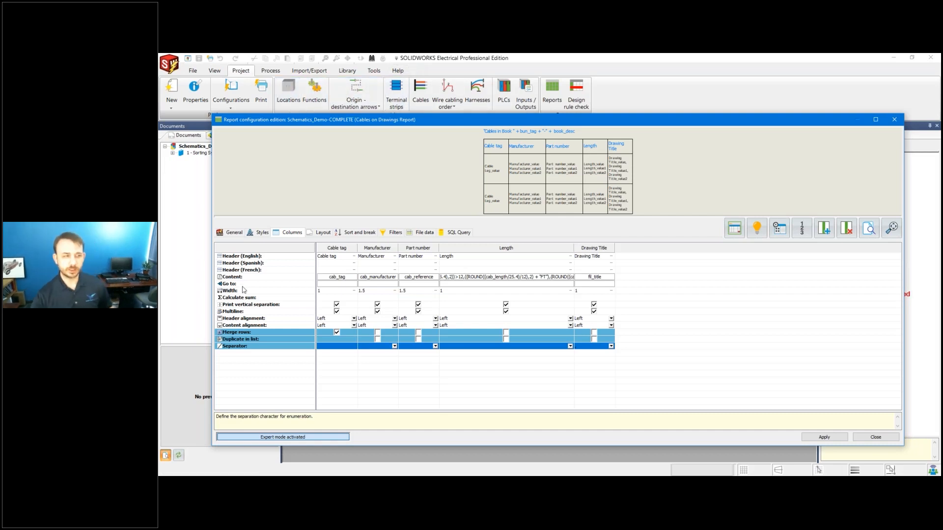
pyautogui.doubleClick(537, 277)
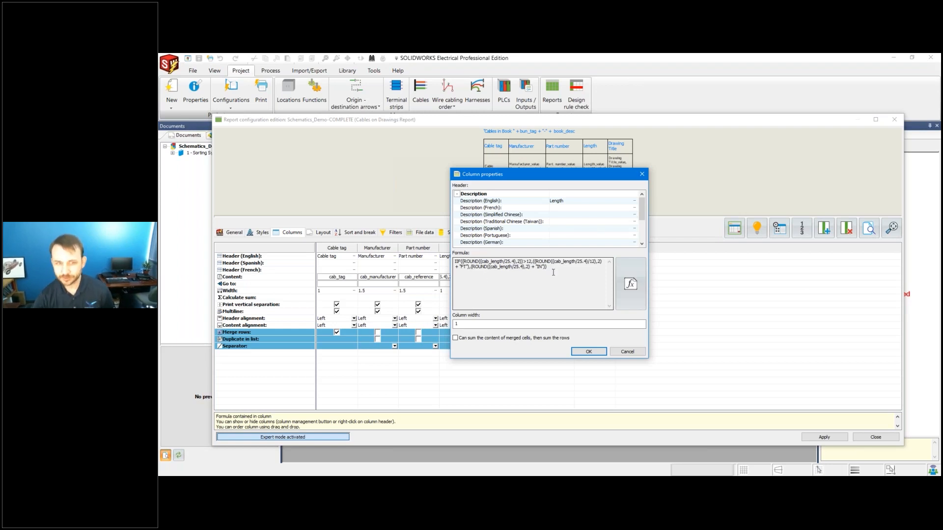
# Browse the Length formula's Functions, Recent formulas and Variables lists in the formula manager.
pyautogui.click(636, 284)
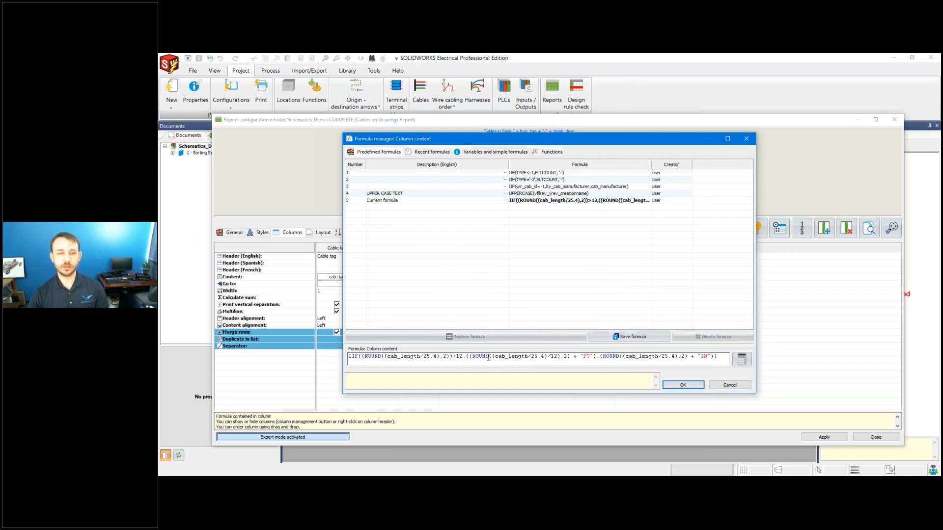
pyautogui.click(552, 152)
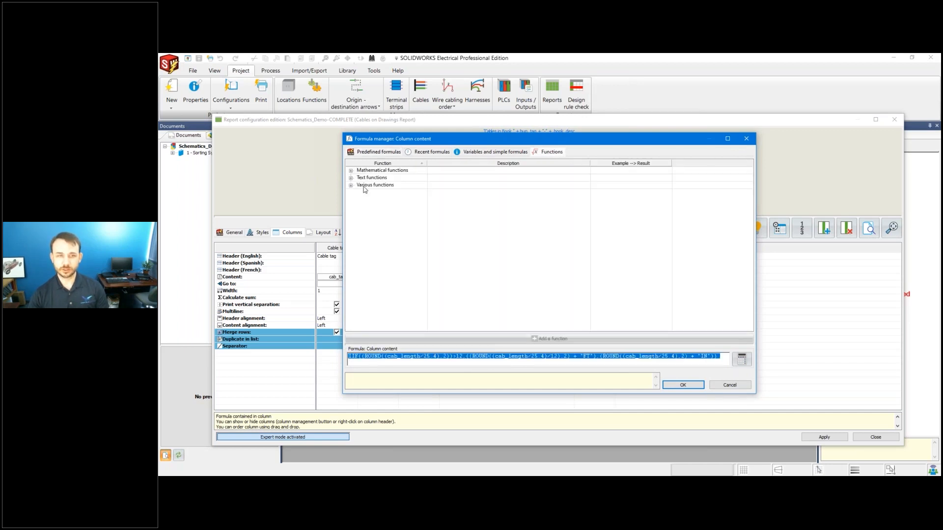
pyautogui.click(351, 170)
pyautogui.click(351, 280)
pyautogui.scroll(-10, 363, 300)
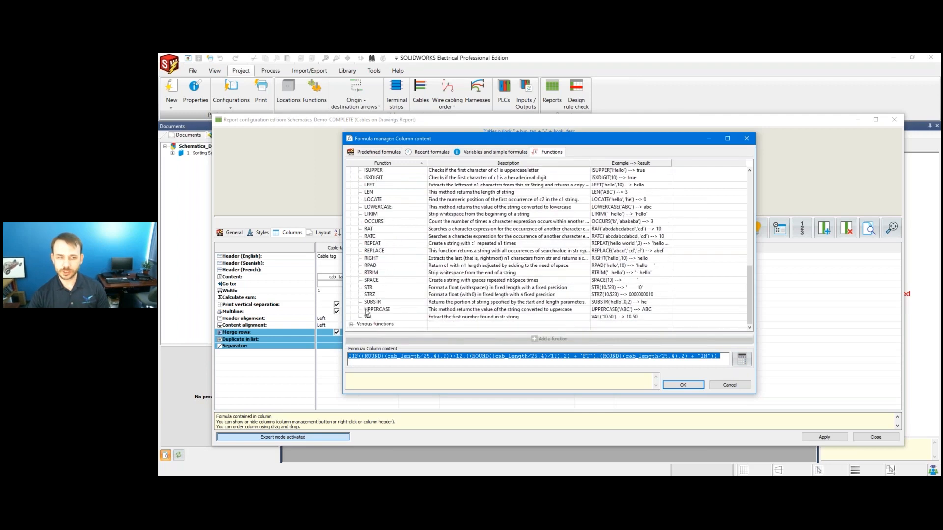
pyautogui.click(351, 324)
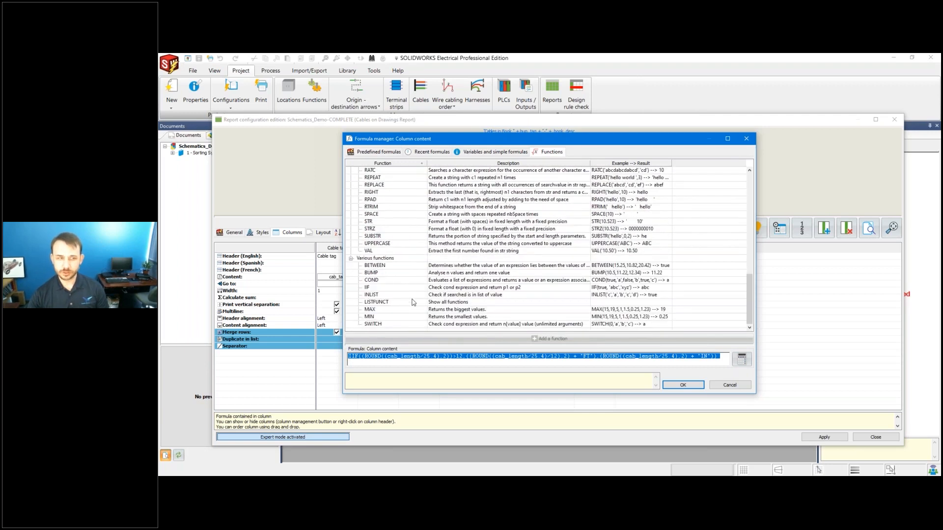
pyautogui.scroll(15, 413, 300)
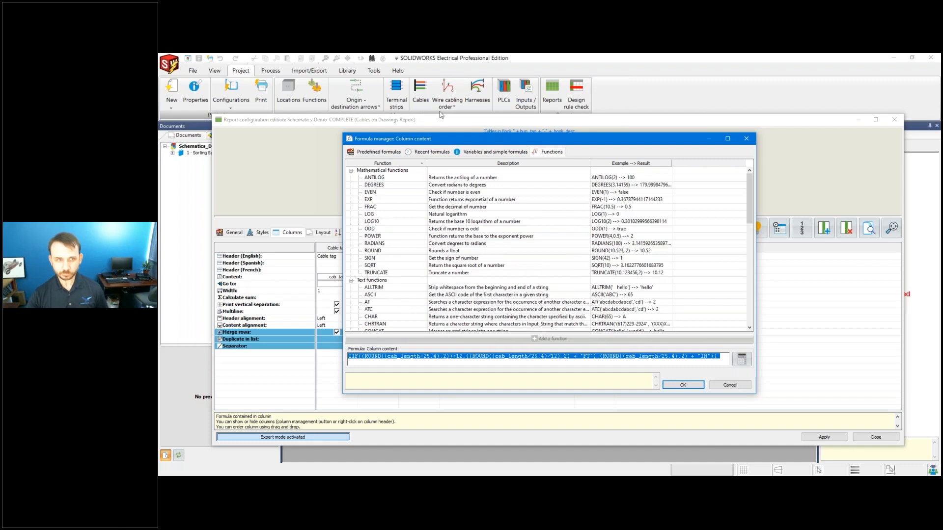
pyautogui.click(494, 153)
pyautogui.click(423, 155)
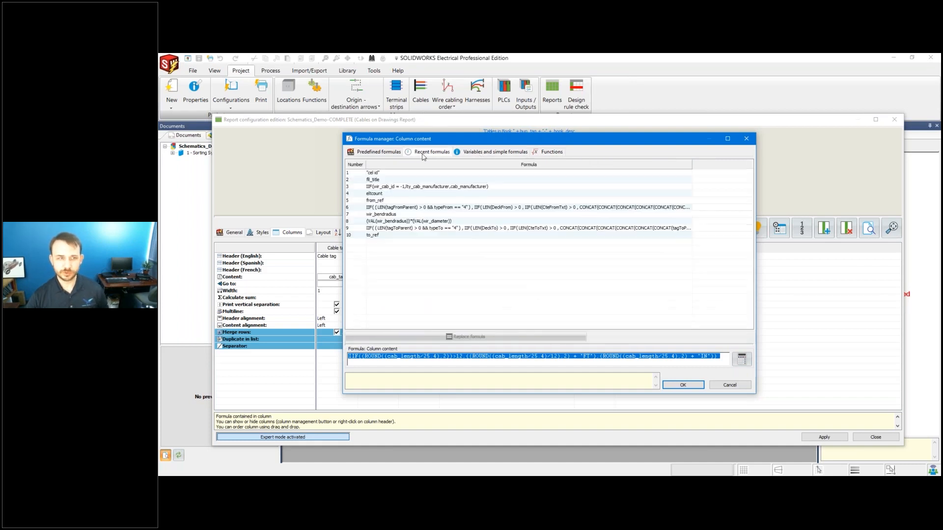
pyautogui.click(474, 154)
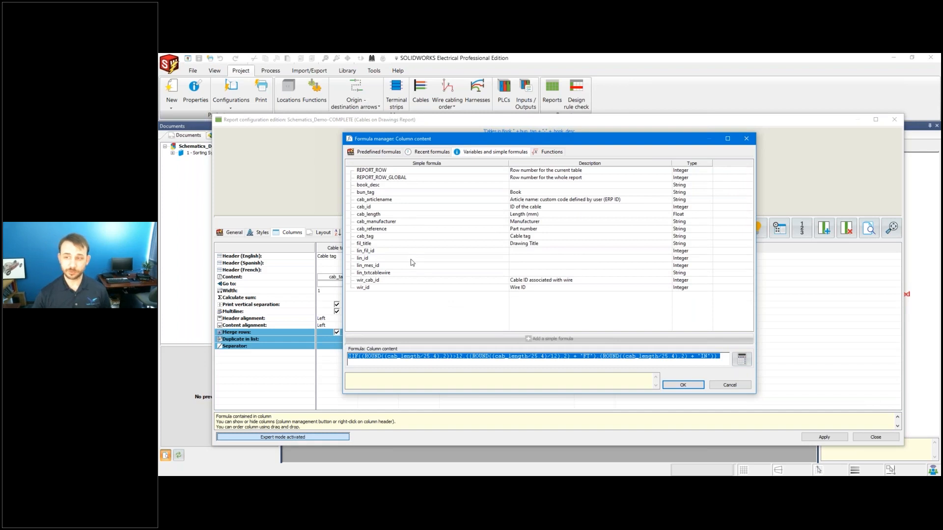
# Cancel both dialogs, close the report without saving, and advance the PowerPoint slide.
pyautogui.click(723, 388)
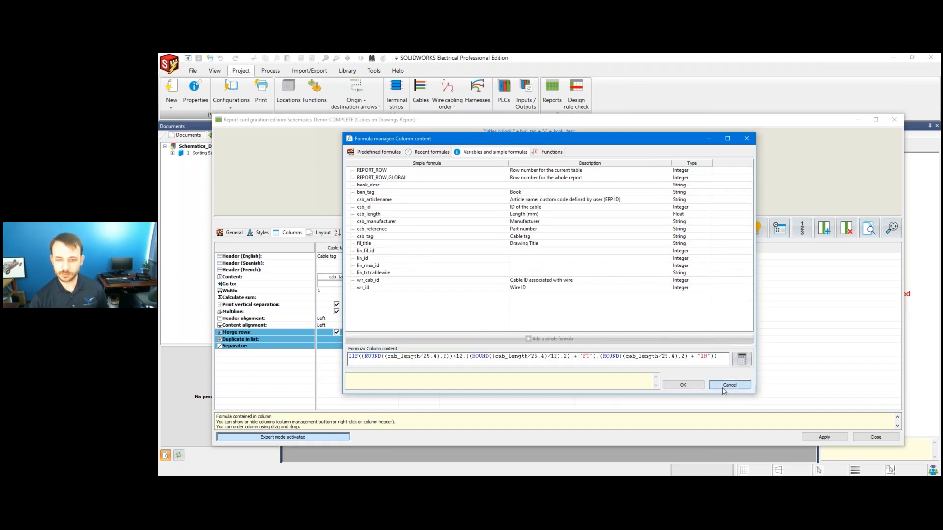
pyautogui.click(638, 349)
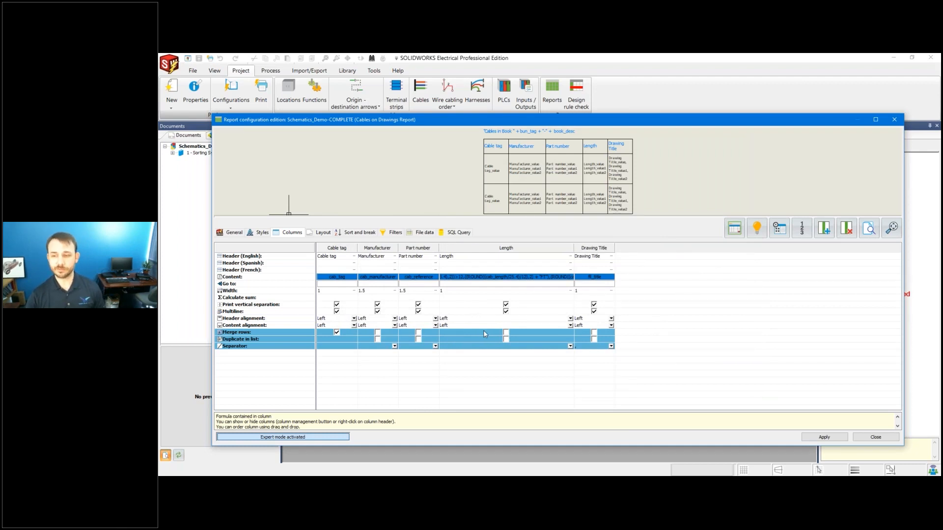
pyautogui.click(866, 438)
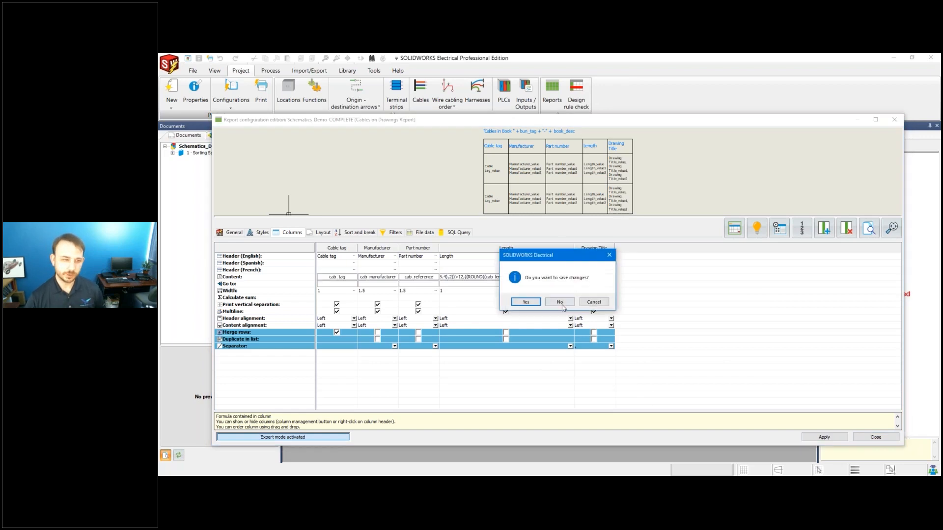
pyautogui.click(560, 302)
pyautogui.click(426, 458)
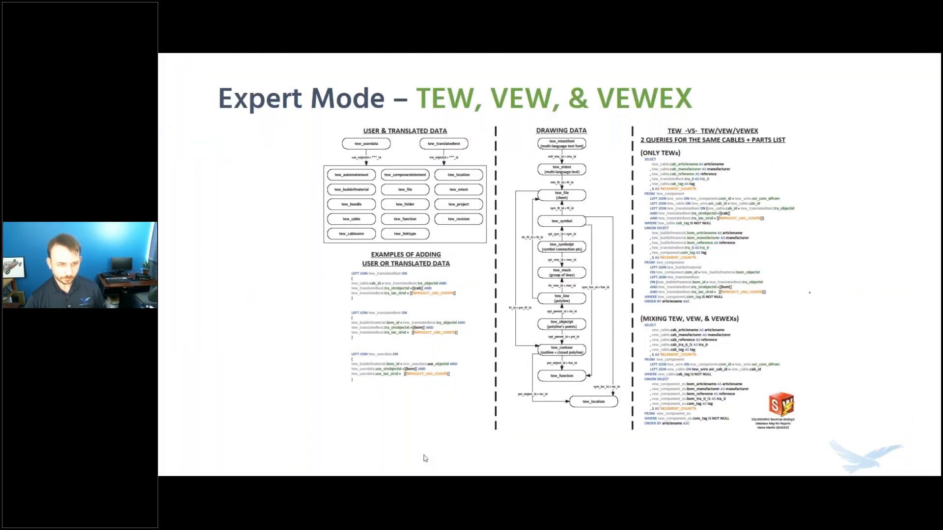
pyautogui.click(425, 458)
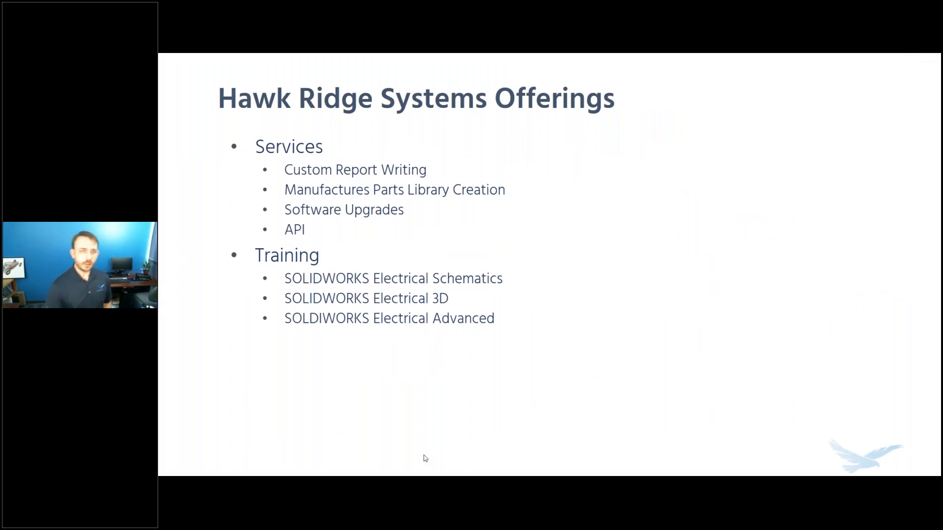